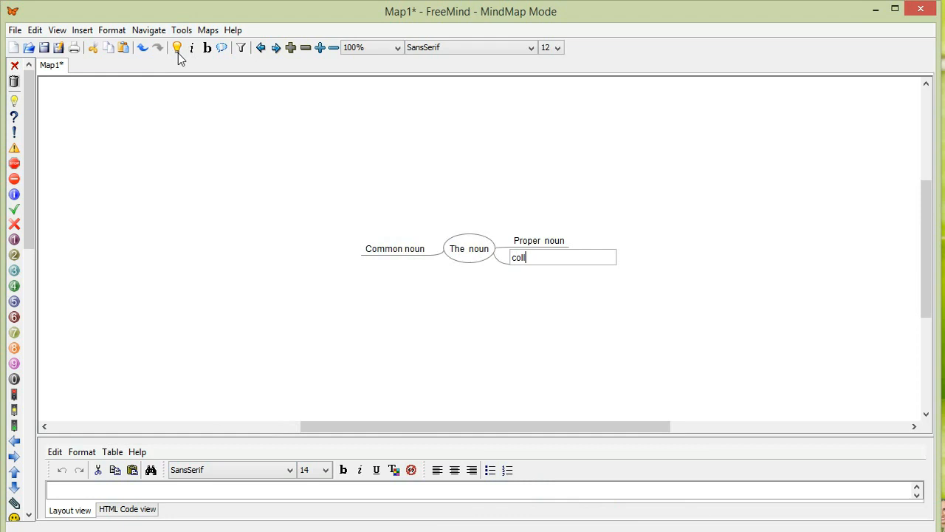
# Step: Finish naming the new branch "collective noun" and add a "Material Noun" branch to the central node
pyautogui.write('ive noun')
pyautogui.click(472, 260)
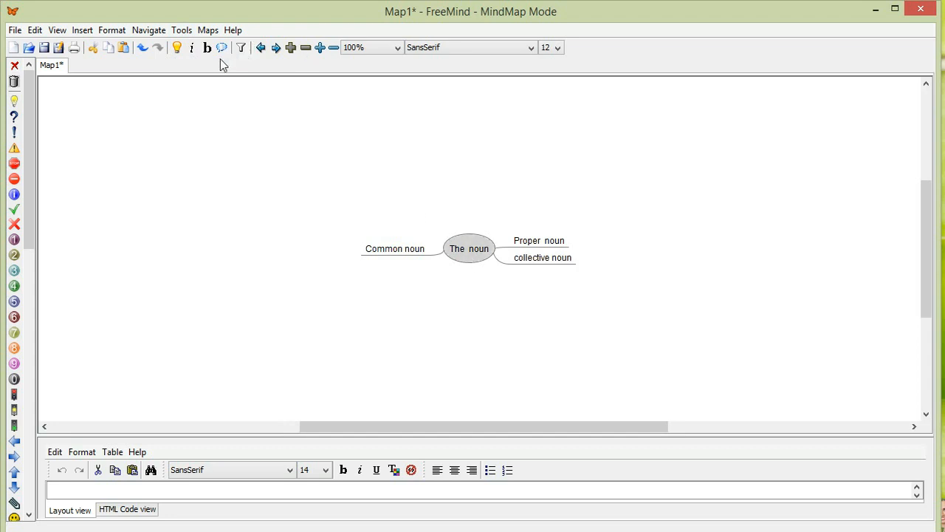
pyautogui.click(177, 49)
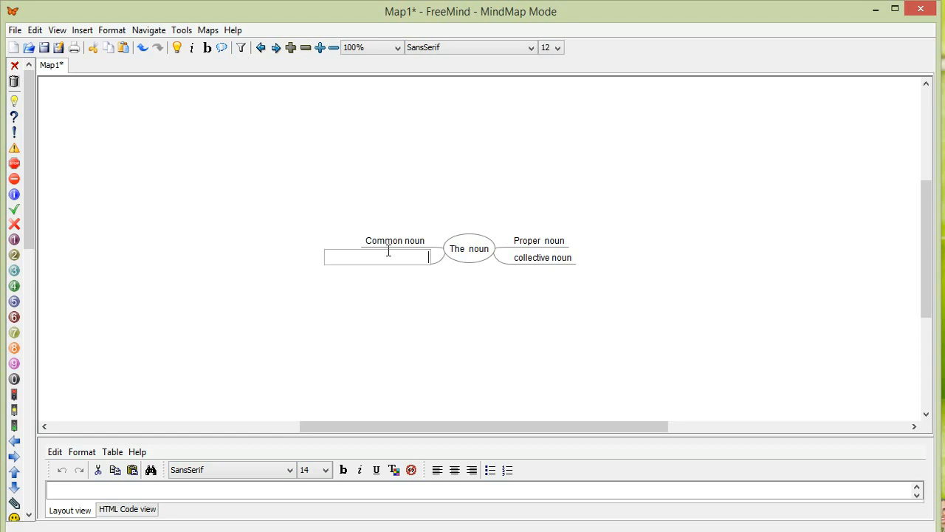
pyautogui.write('Material Noun')
pyautogui.click(467, 251)
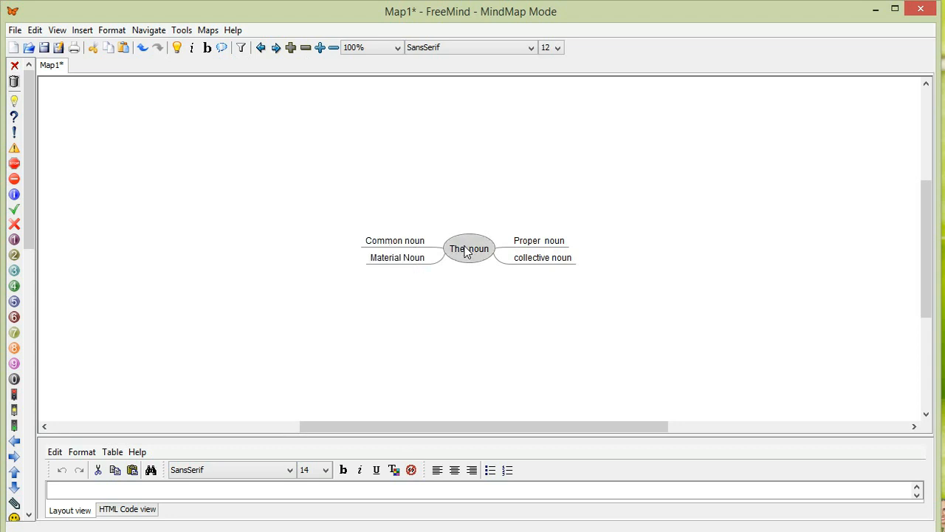
# Step: Add an "Abstract Noun" branch to the central node "The noun"
pyautogui.click(178, 49)
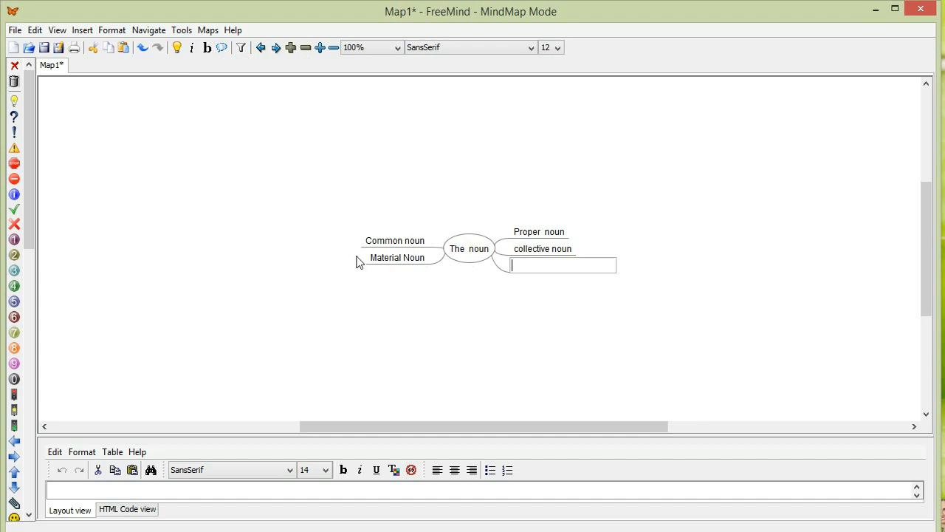
pyautogui.write('Abstract Noun')
pyautogui.click(490, 241)
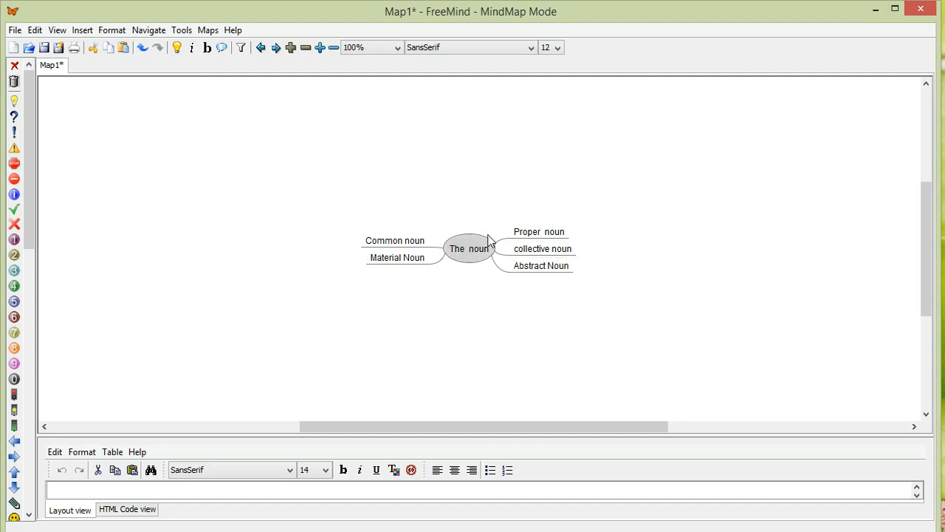
# Step: Add a sibling node reading "mahathma Gandhi" directly below Proper noun
pyautogui.click(539, 235)
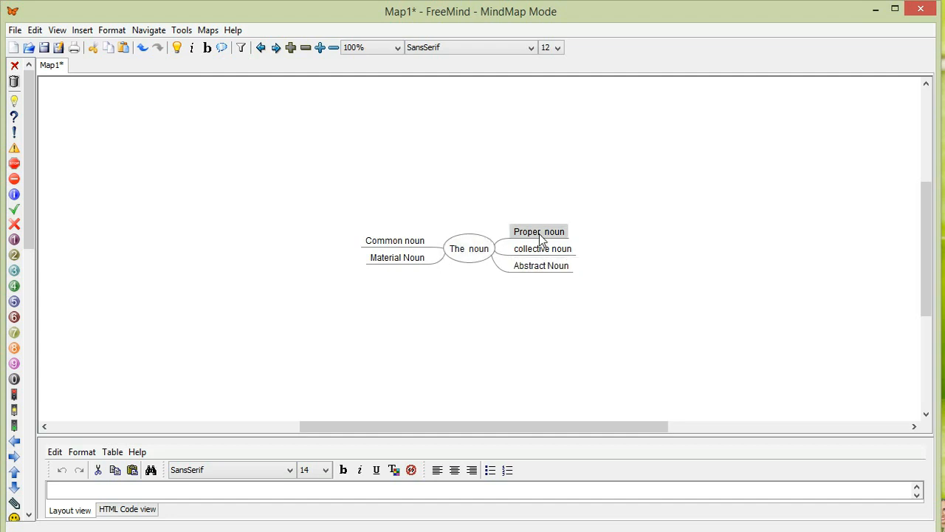
pyautogui.rightClick(540, 238)
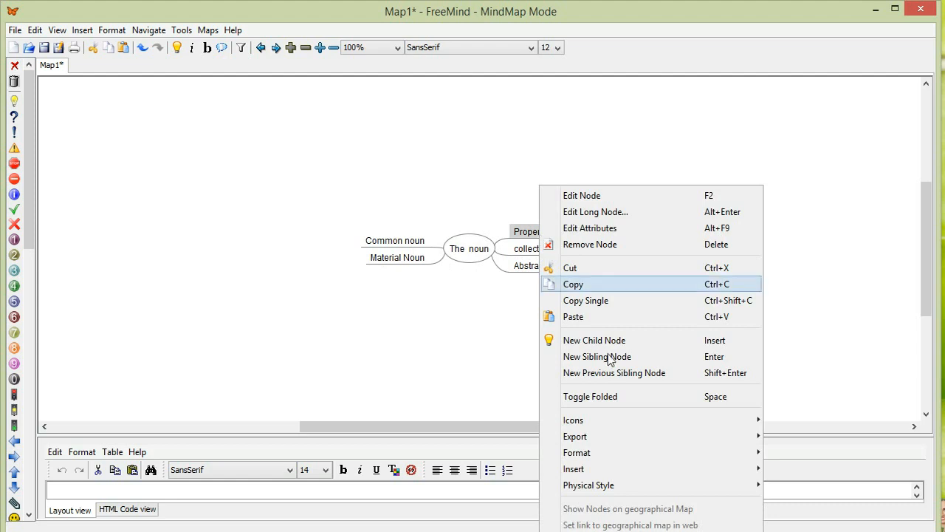
pyautogui.click(632, 359)
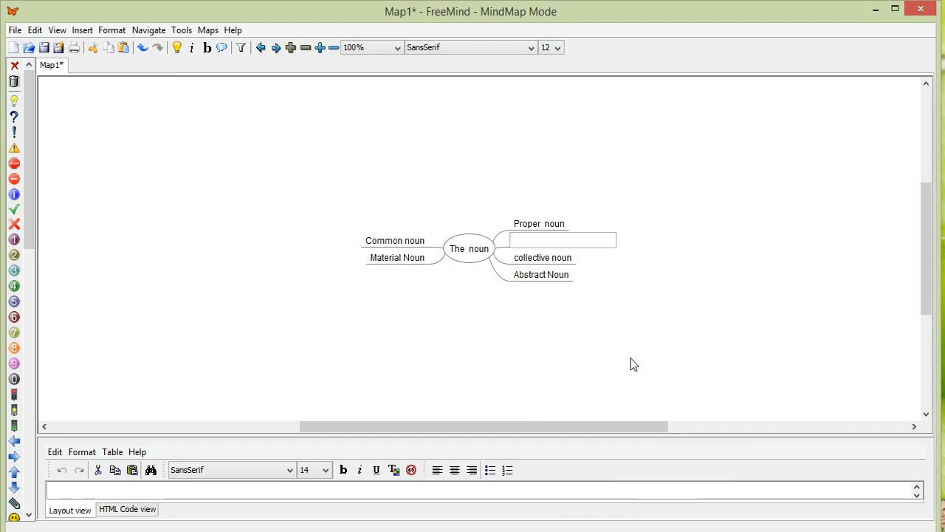
pyautogui.write('mahath')
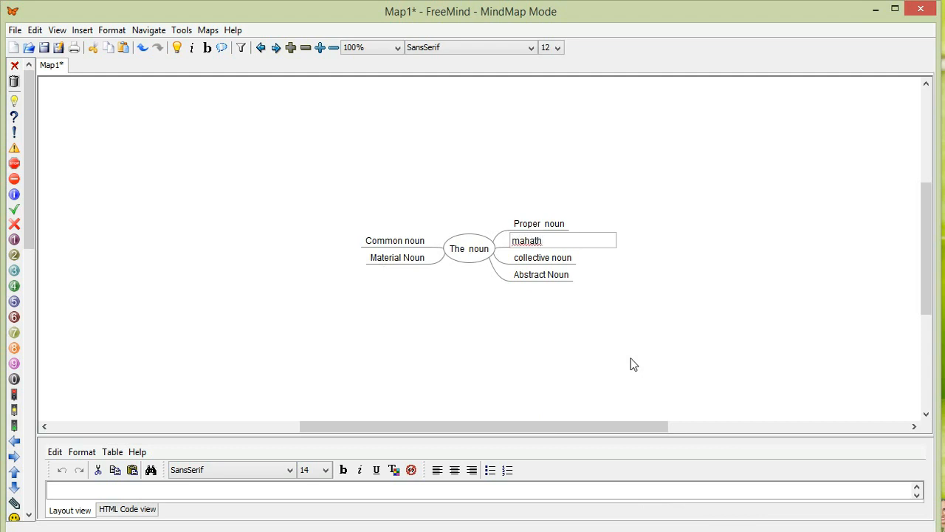
pyautogui.write('ma Gandhi')
pyautogui.press('Return')
pyautogui.click(464, 246)
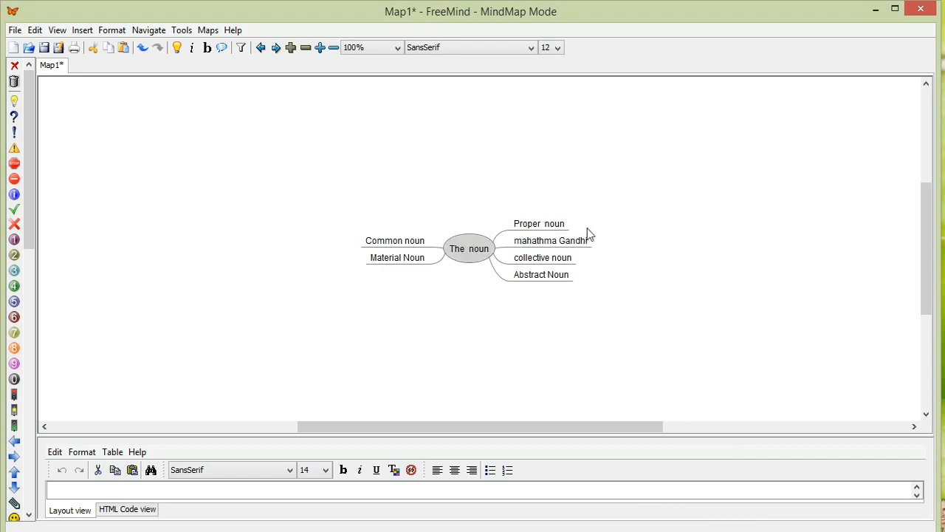
# Step: Undo the addition of the "mahathma Gandhi" sibling node
pyautogui.click(533, 249)
pyautogui.doubleClick(533, 250)
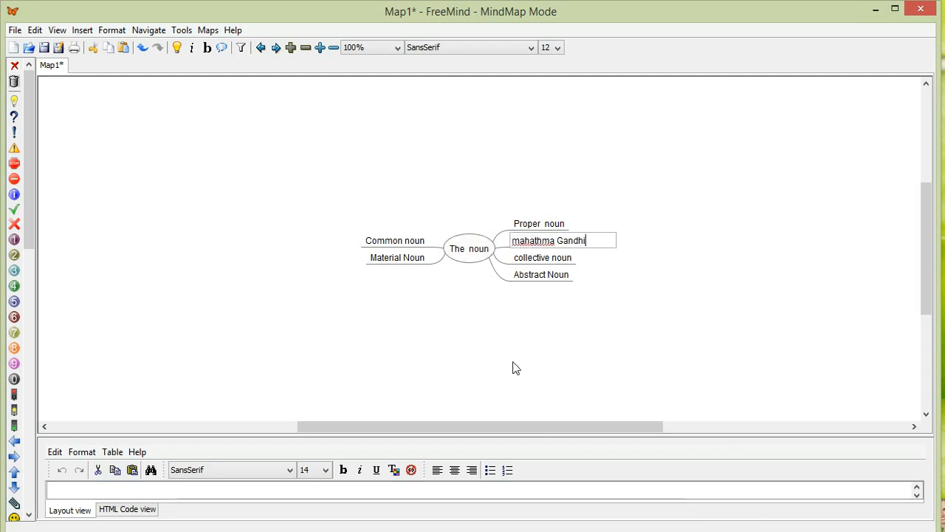
pyautogui.press('Return')
pyautogui.click(484, 257)
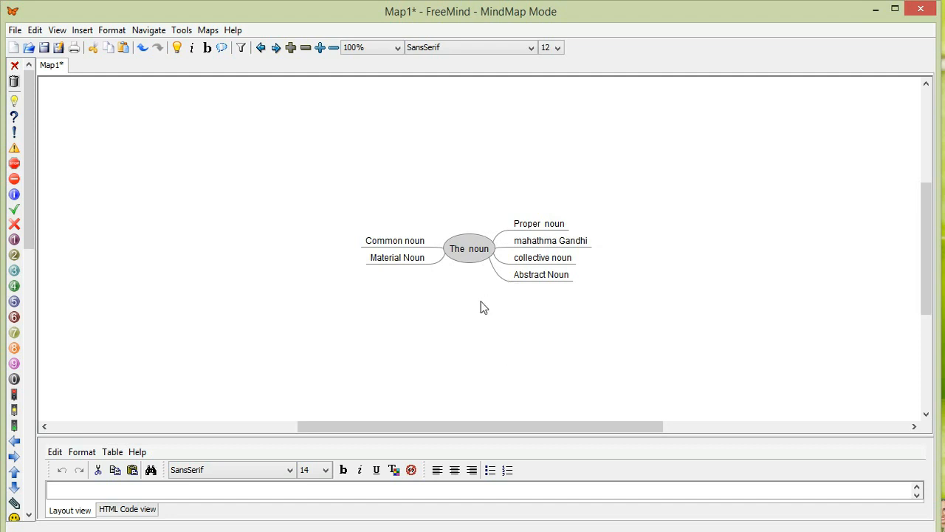
pyautogui.hotkey('ctrl', 'z')
pyautogui.hotkey('ctrl', 'z')
pyautogui.hotkey('ctrl', 'z')
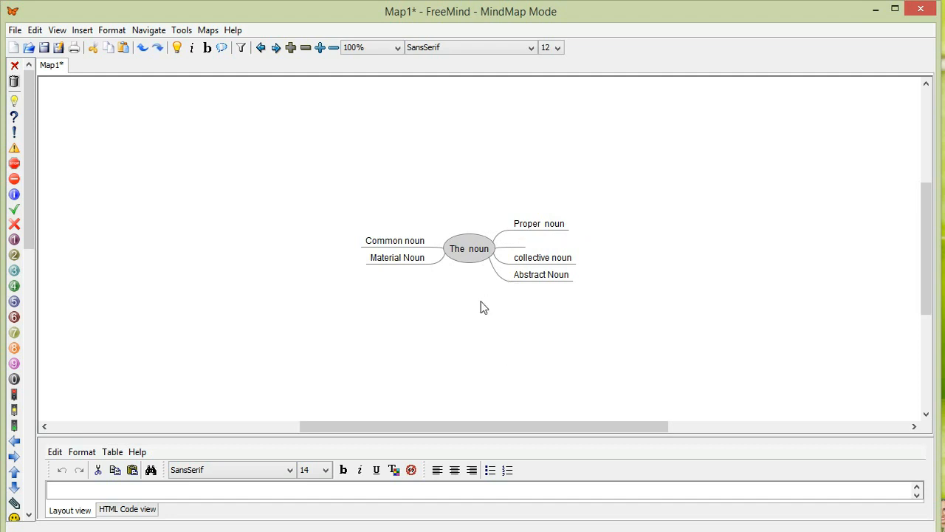
# Step: Add a child node reading "Mahathma Gandhiji" to Proper noun
pyautogui.click(558, 233)
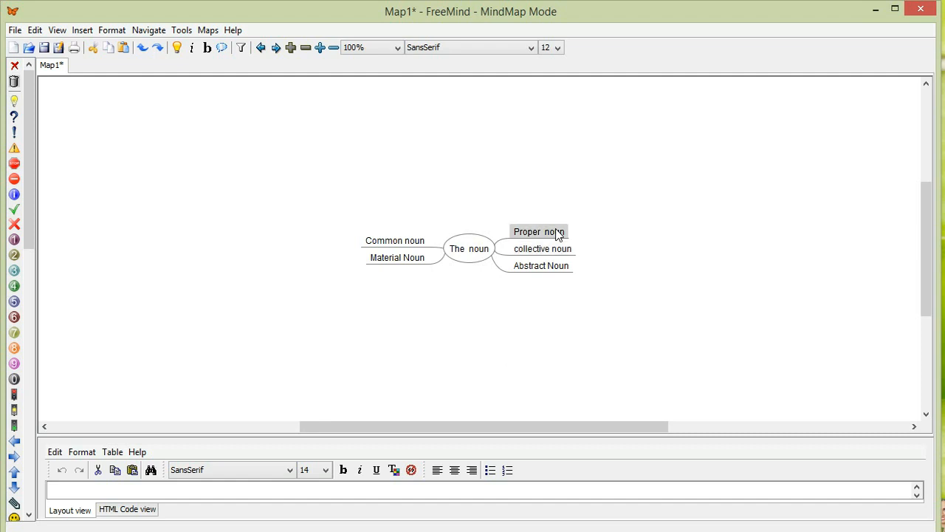
pyautogui.rightClick(558, 234)
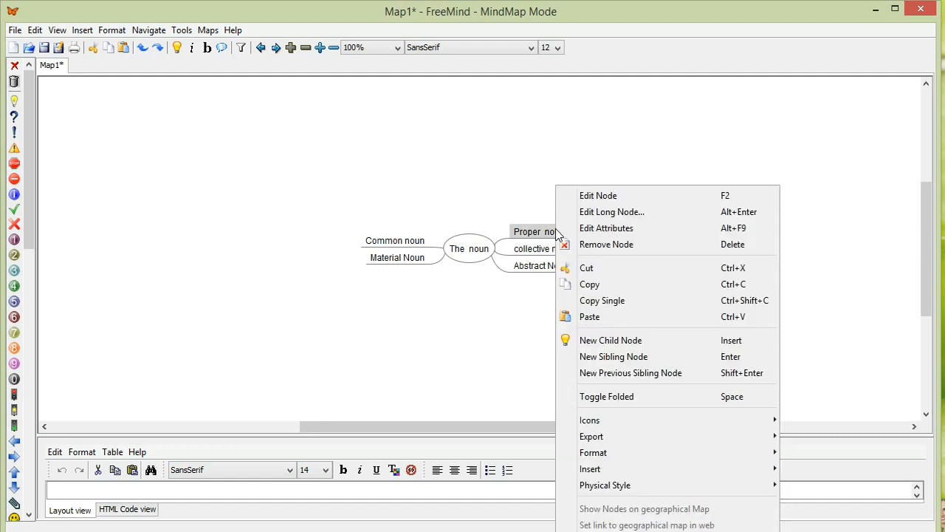
pyautogui.click(610, 341)
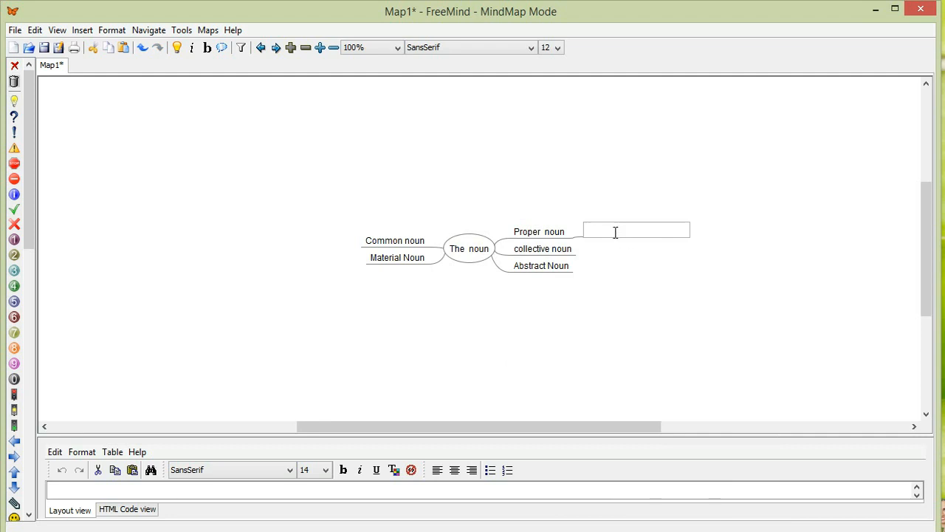
pyautogui.write('Mahathima Gandhiji')
pyautogui.press('Return')
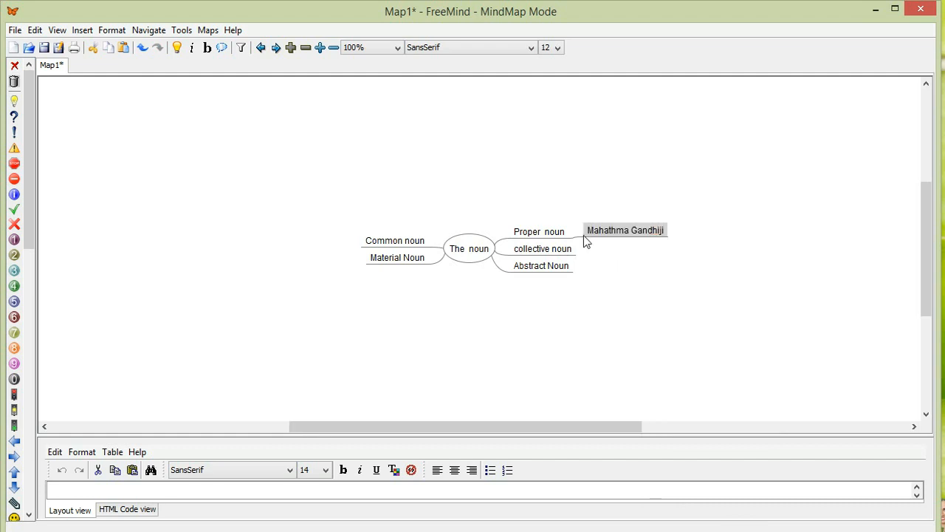
# Step: Fold the Proper noun branch and add an empty child node to collective noun
pyautogui.click(576, 239)
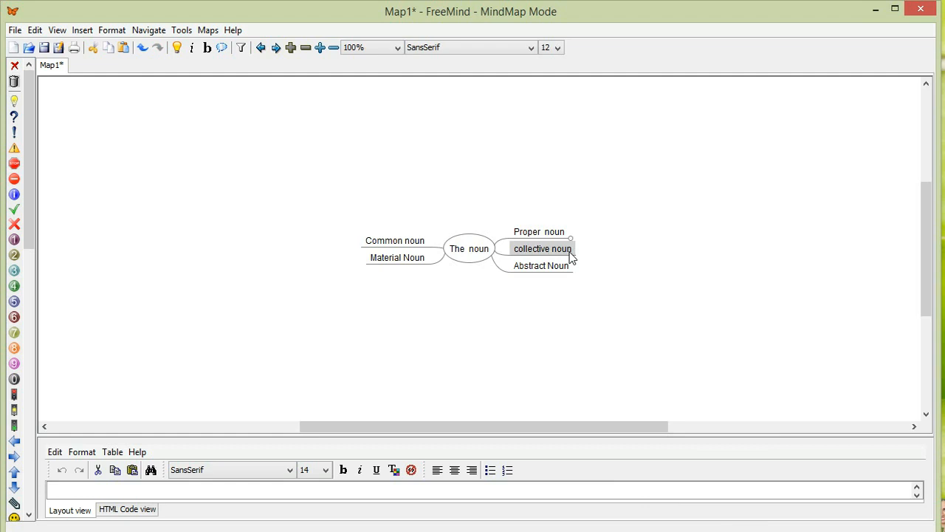
pyautogui.rightClick(571, 255)
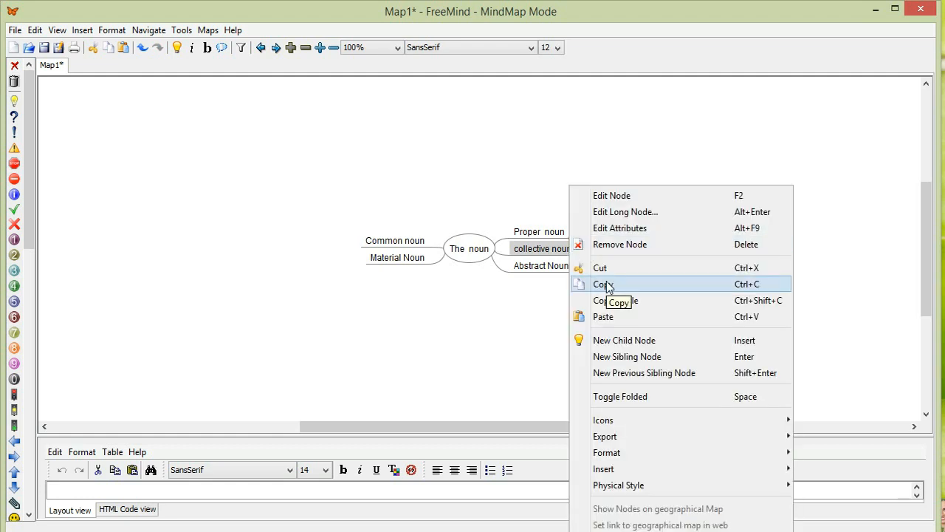
pyautogui.click(631, 341)
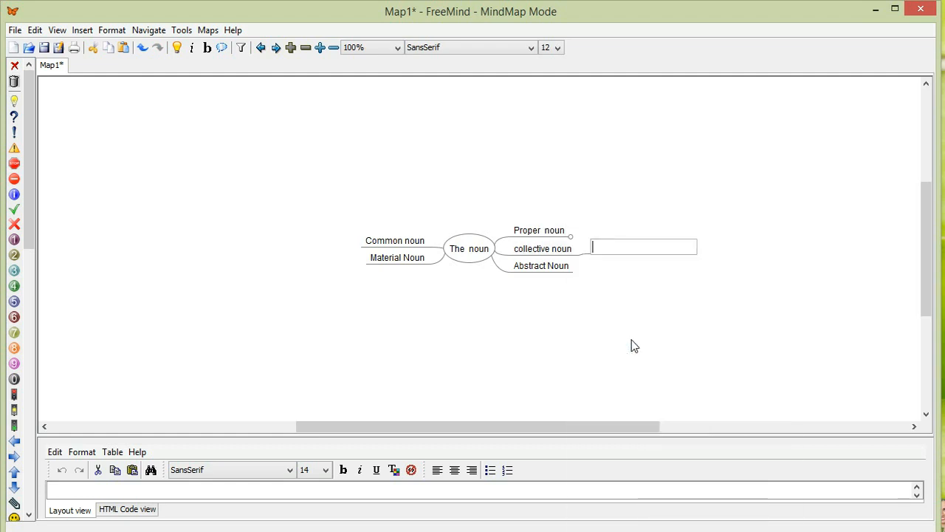
# Step: Unfold Proper noun and add a sibling node reading "Bangalore" below Mahathma Gandhiji
pyautogui.click(570, 237)
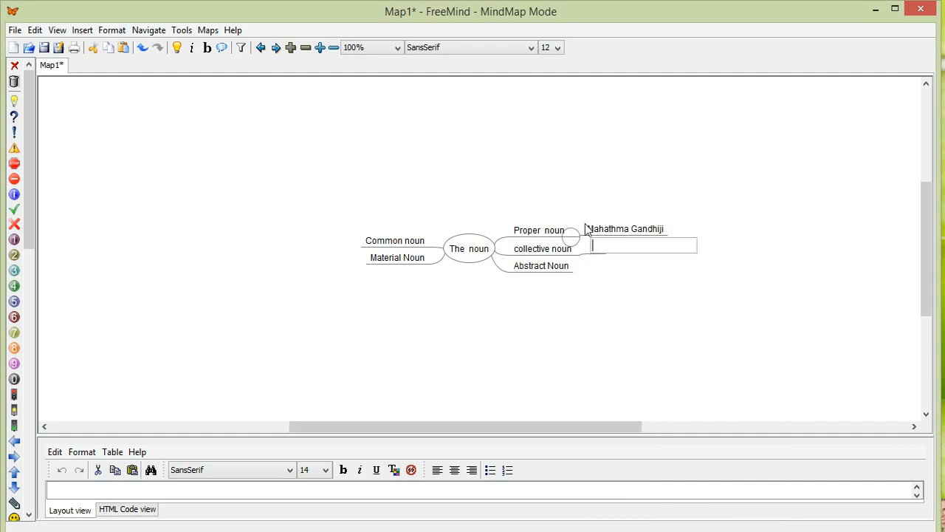
pyautogui.click(636, 230)
pyautogui.rightClick(636, 230)
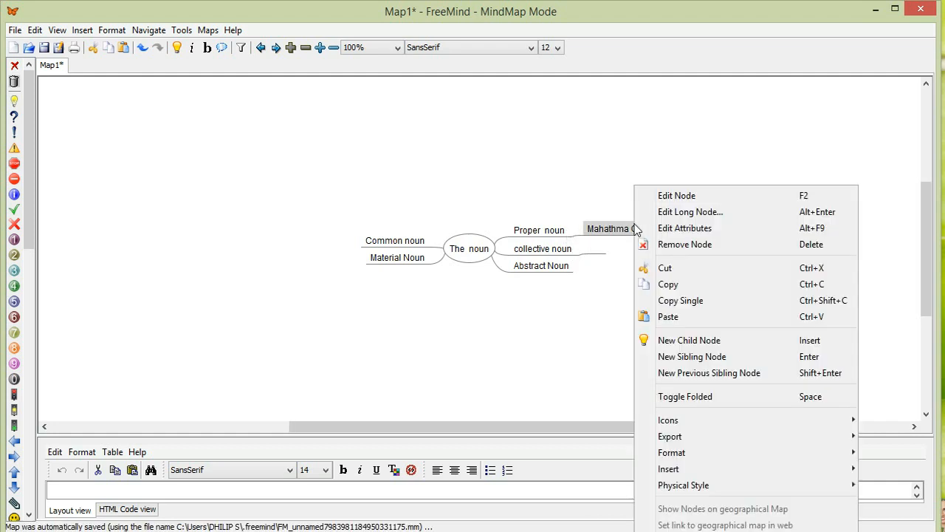
pyautogui.click(689, 356)
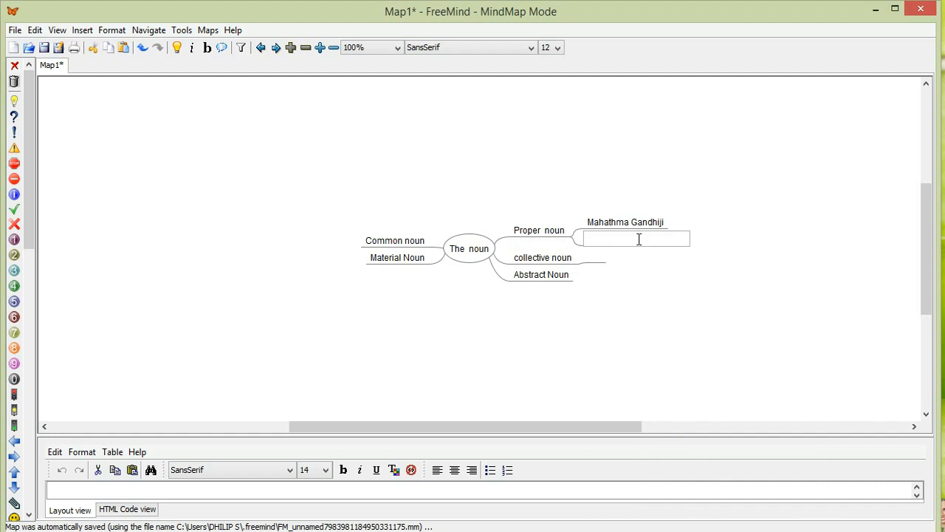
pyautogui.write('Bangalore')
pyautogui.click(571, 238)
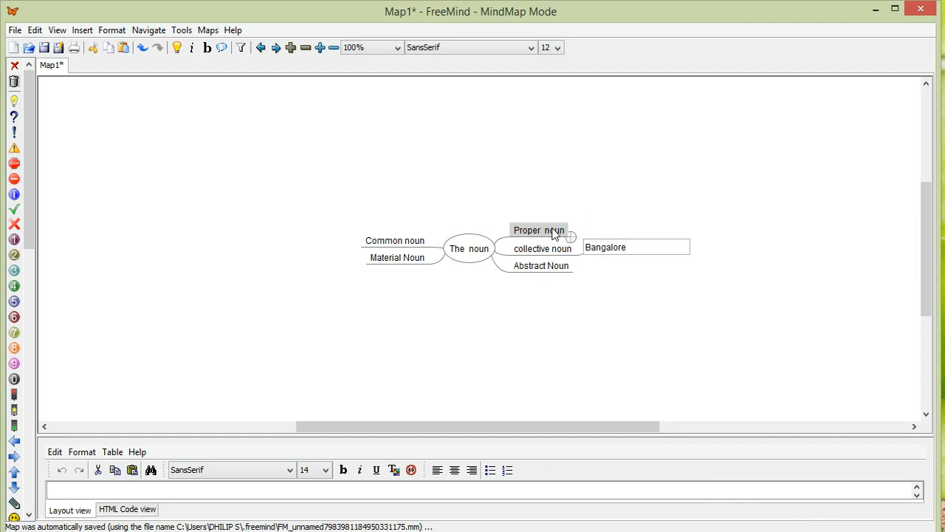
pyautogui.click(555, 234)
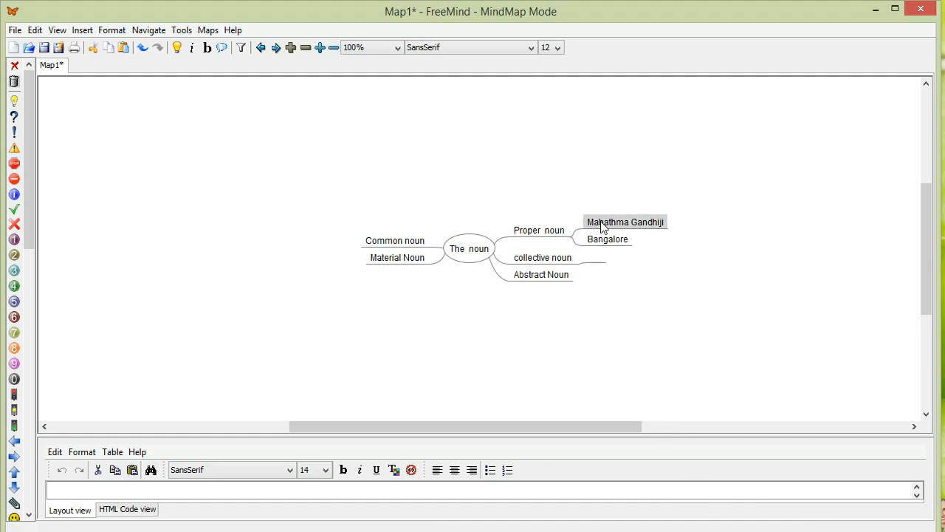
# Step: Insert a sibling node with a person's first name directly below Mahathma Gandhiji, and fold the Proper noun branch
pyautogui.rightClick(601, 227)
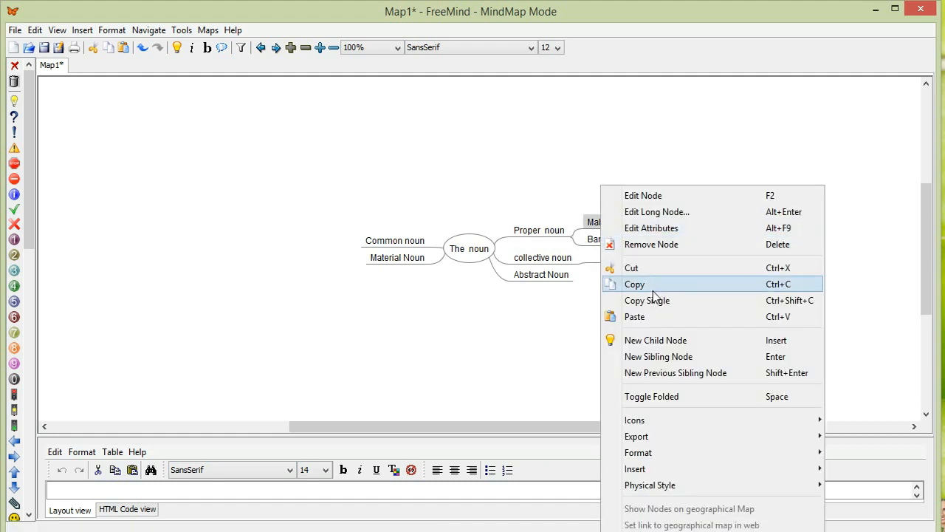
pyautogui.click(670, 359)
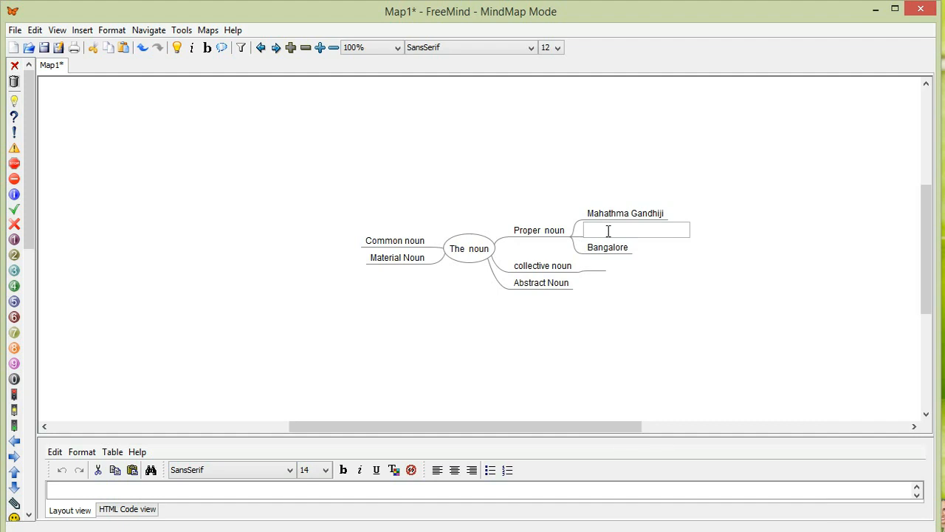
pyautogui.write('Dhilip')
pyautogui.press('Return')
pyautogui.click(575, 240)
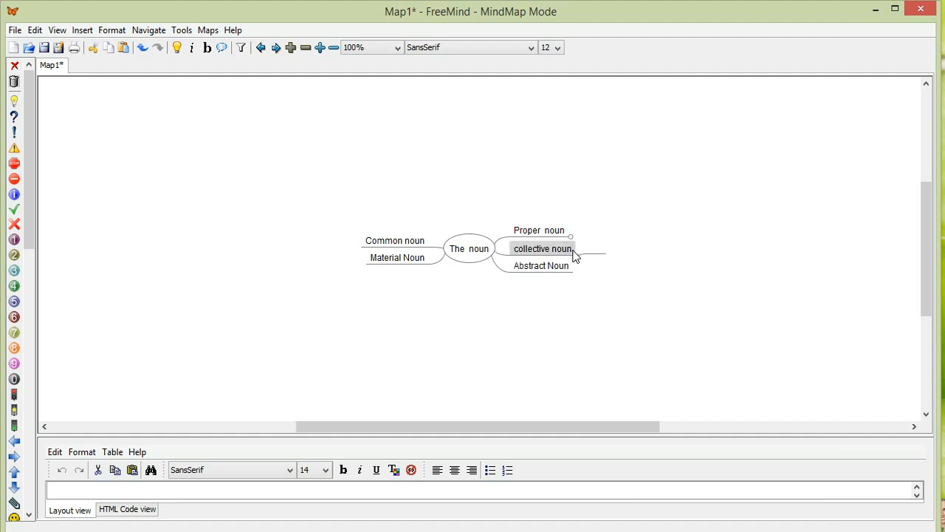
# Step: Add a child node "Crowd" to collective noun and fill its empty child node with "Family"
pyautogui.rightClick(575, 254)
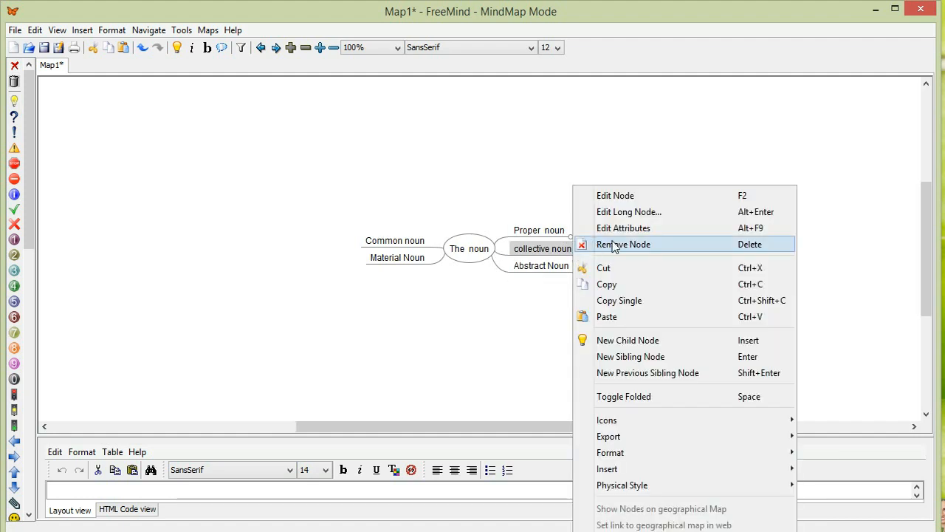
pyautogui.click(633, 344)
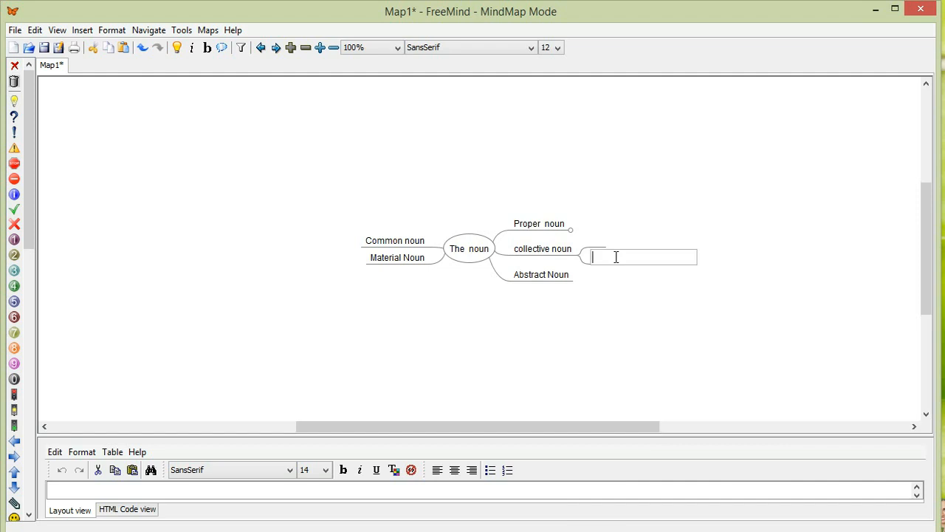
pyautogui.write('Crowd')
pyautogui.press('Return')
pyautogui.write('Fsmily')
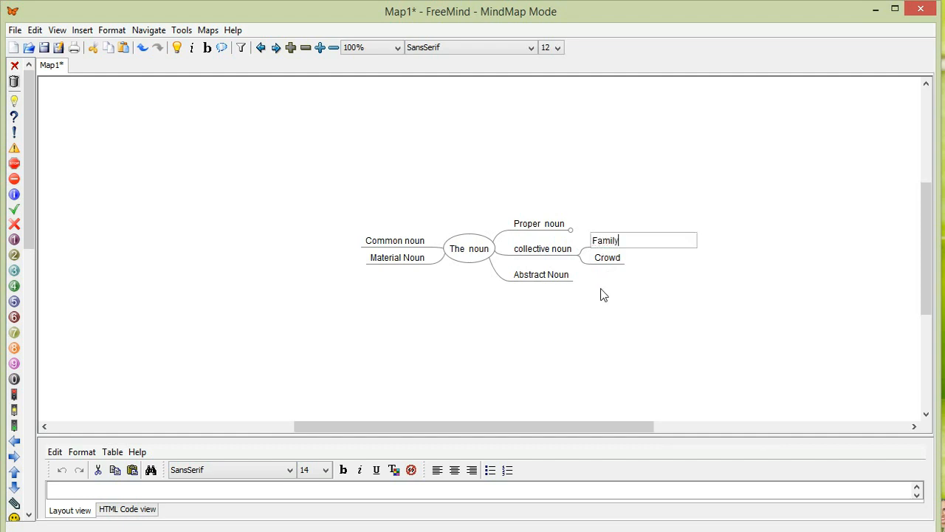
pyautogui.press('Return')
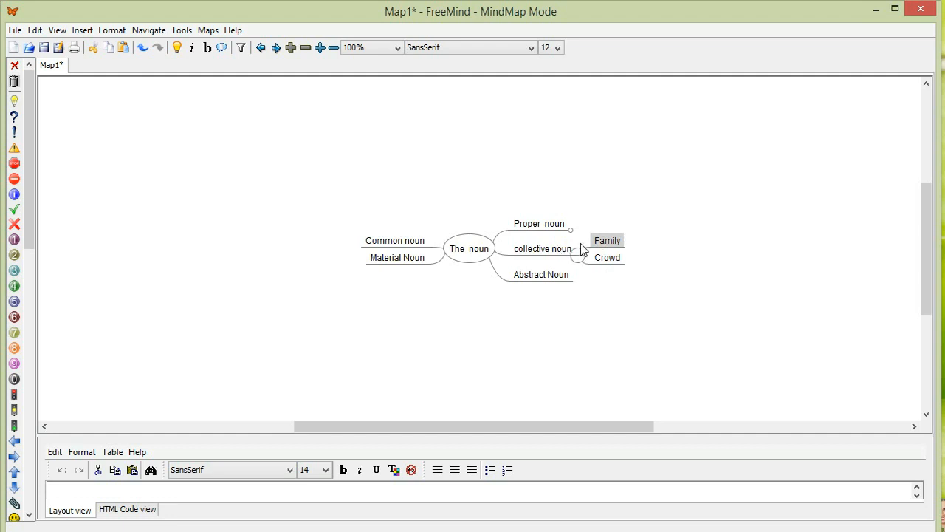
# Step: Fold and unfold the collective noun branch, and insert a sibling node "Group" directly below Family
pyautogui.click(581, 258)
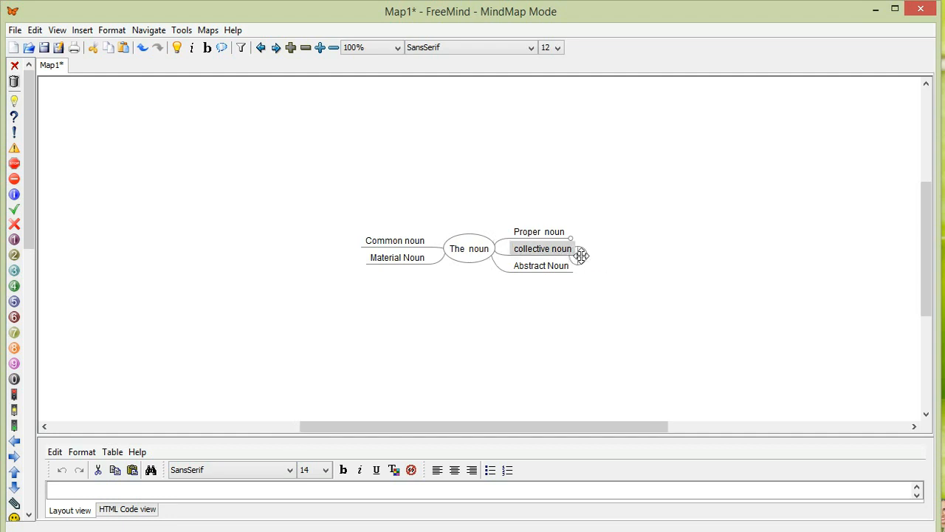
pyautogui.click(576, 258)
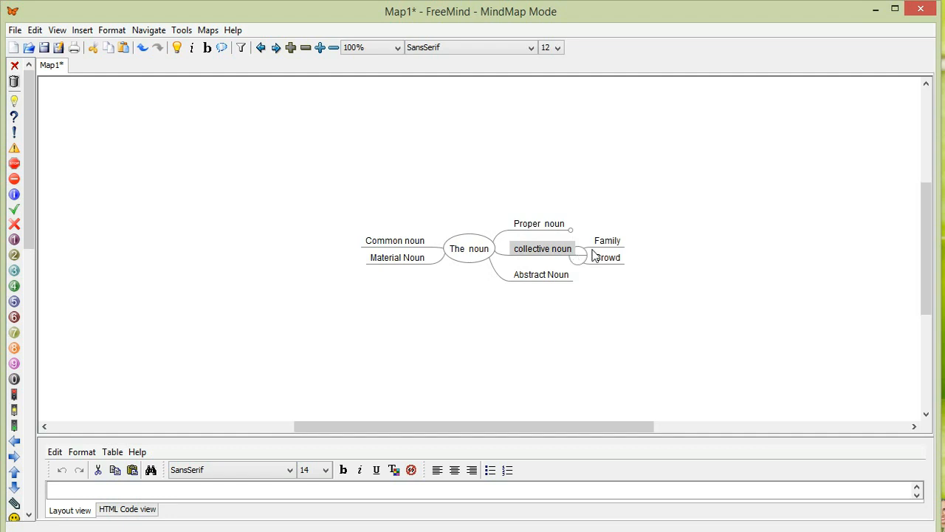
pyautogui.click(604, 247)
pyautogui.rightClick(604, 247)
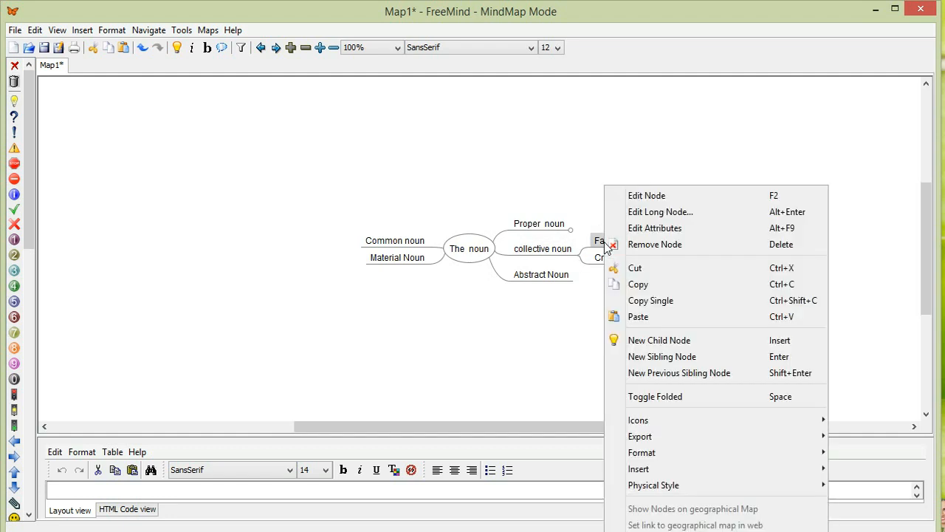
pyautogui.click(663, 357)
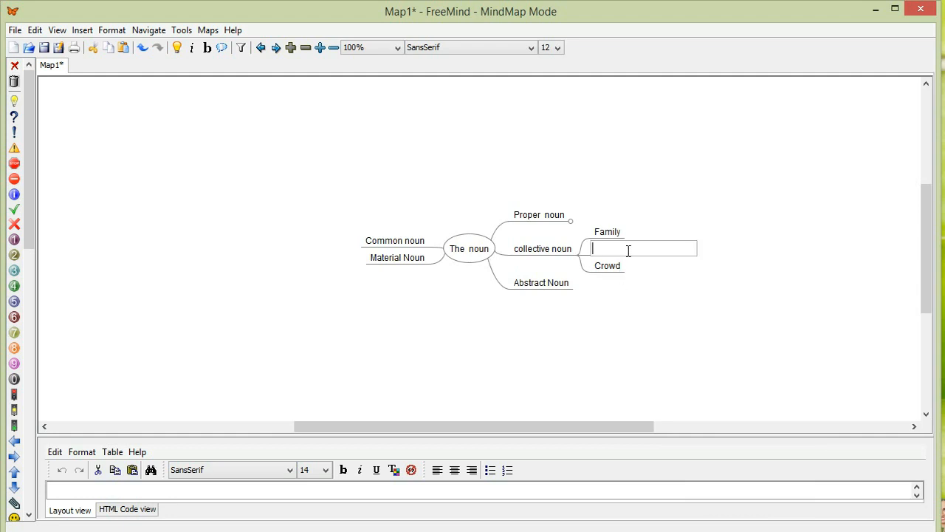
pyautogui.write('Group')
pyautogui.press('Return')
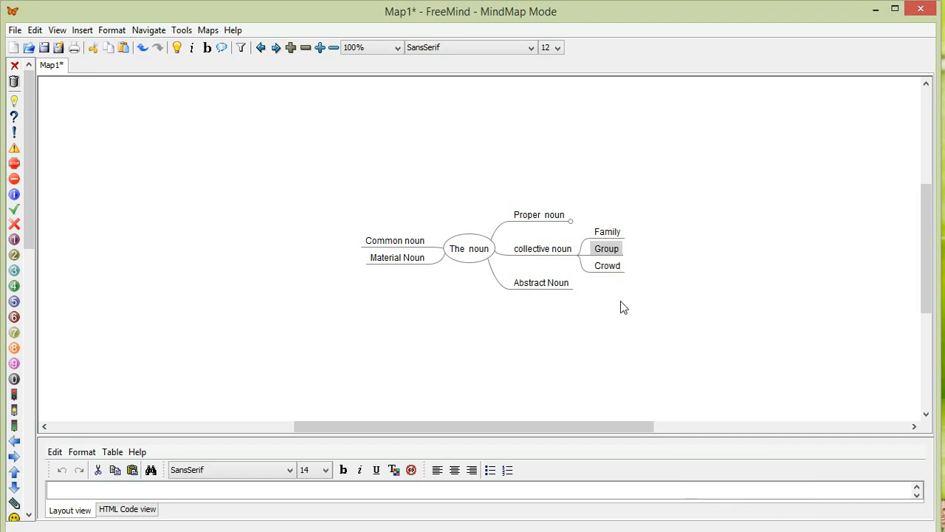
# Step: Add a child node reading "Quality" to the Abstract Noun branch
pyautogui.click(568, 288)
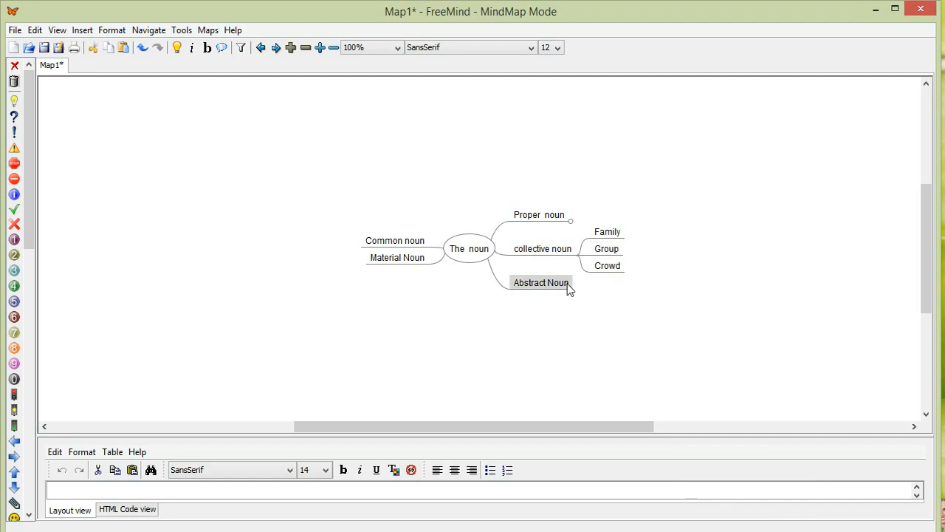
pyautogui.rightClick(568, 288)
pyautogui.click(580, 339)
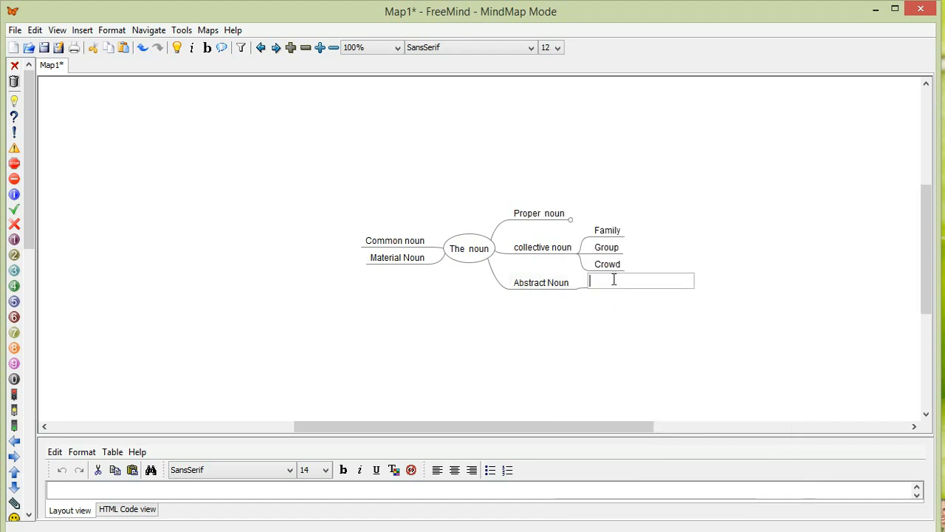
pyautogui.write('q')
pyautogui.press('BackSpace')
pyautogui.write('Qualit')
pyautogui.rightClick(612, 285)
pyautogui.click(598, 286)
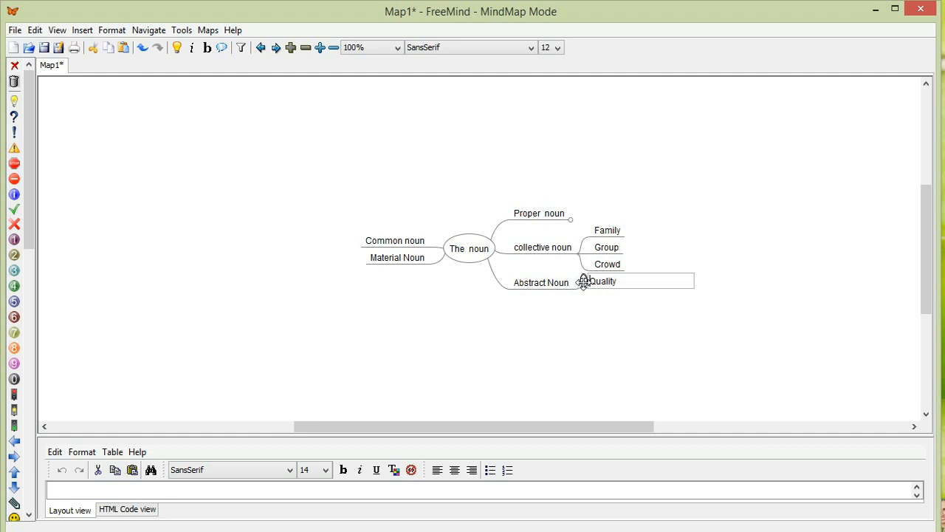
pyautogui.press('Return')
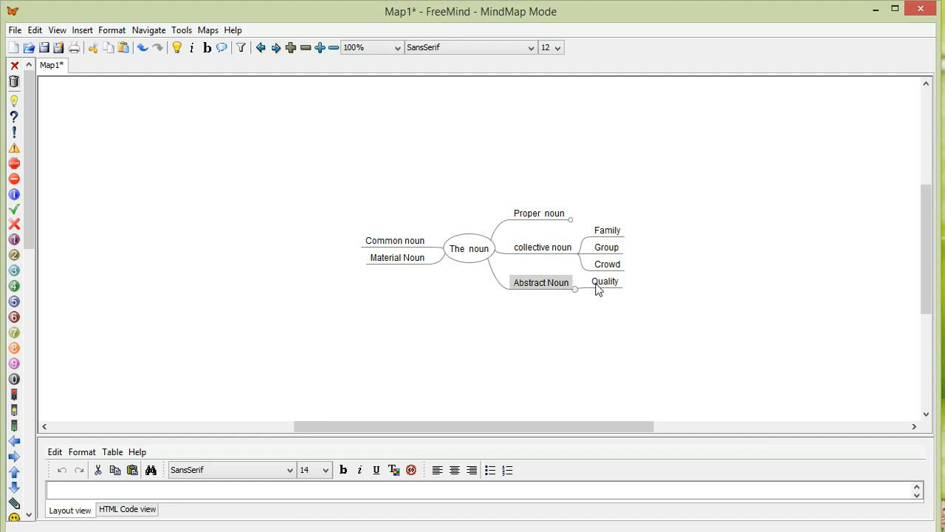
# Step: Add a sibling node reading "Action" below Quality under Abstract Noun
pyautogui.click(598, 288)
pyautogui.rightClick(598, 288)
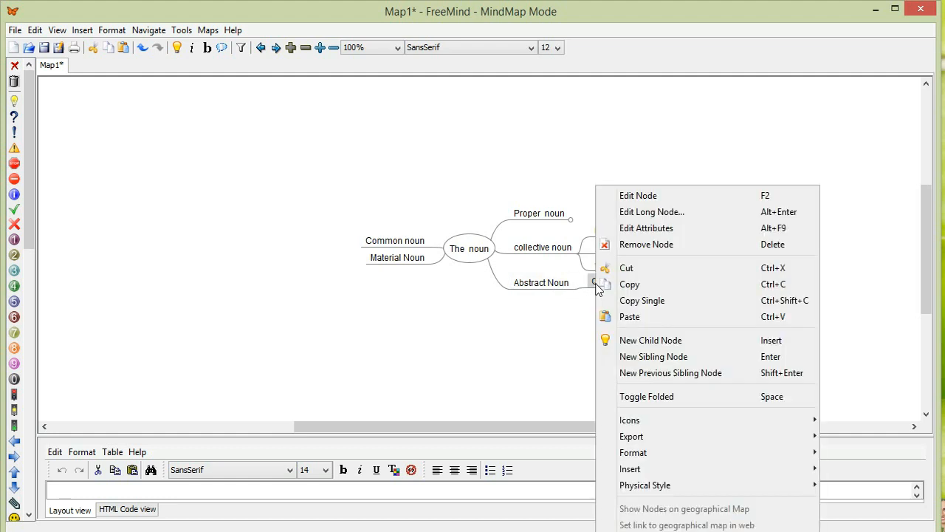
pyautogui.click(652, 360)
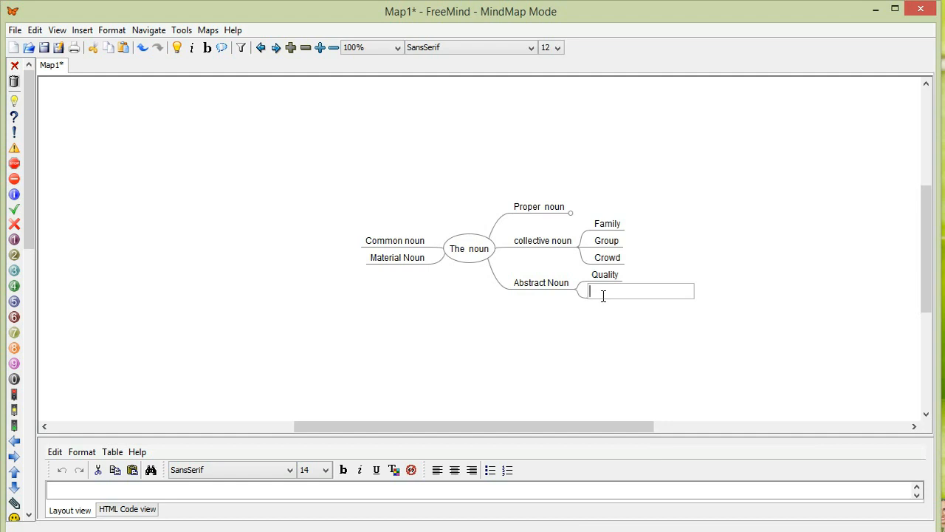
pyautogui.write('Action')
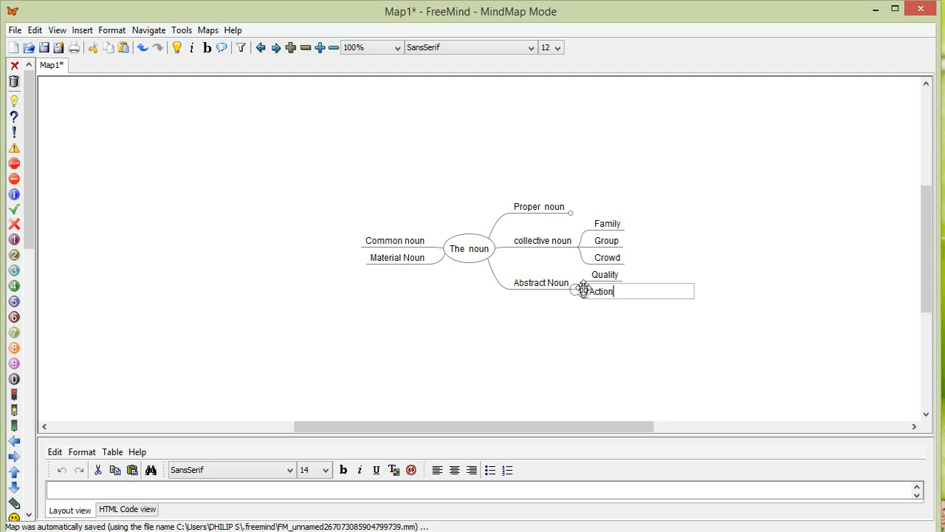
# Step: Insert a sibling node reading "State" directly below Quality, above Action
pyautogui.click(608, 274)
pyautogui.rightClick(608, 274)
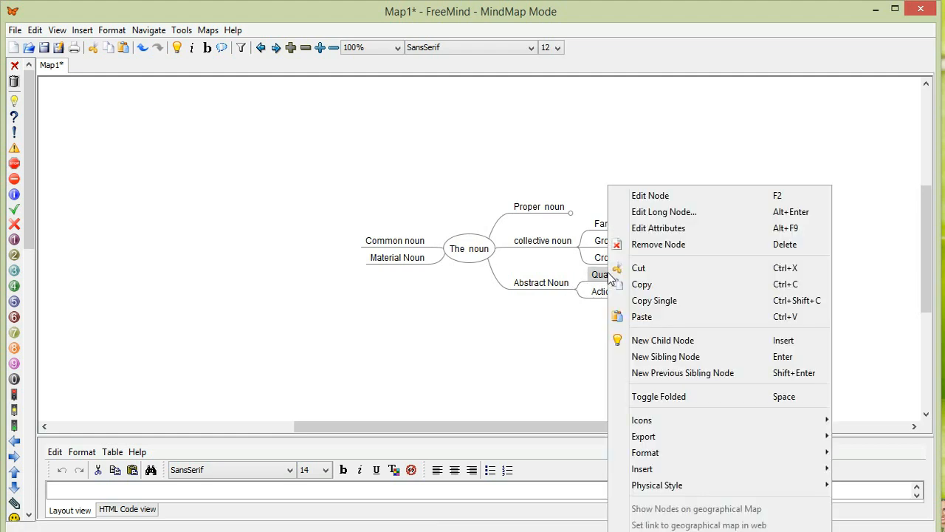
pyautogui.moveTo(652, 423)
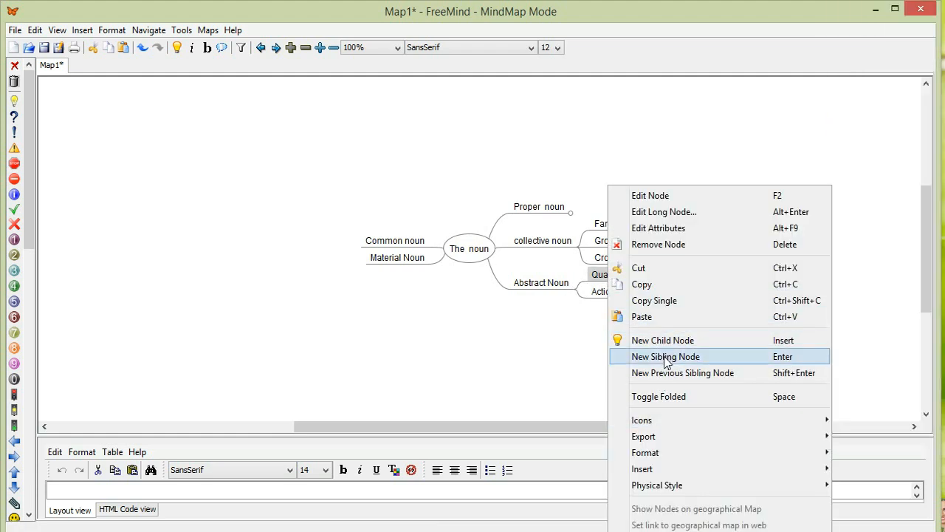
pyautogui.click(660, 356)
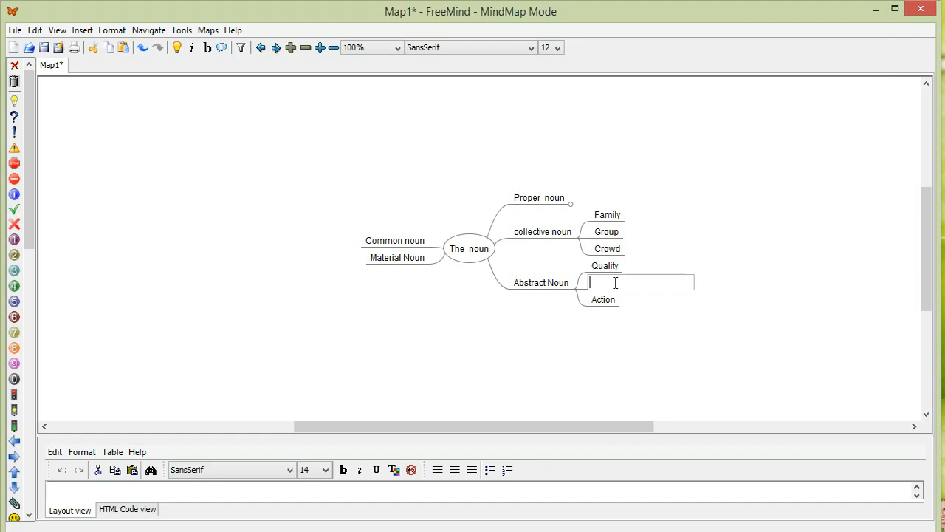
pyautogui.write('State')
pyautogui.press('Return')
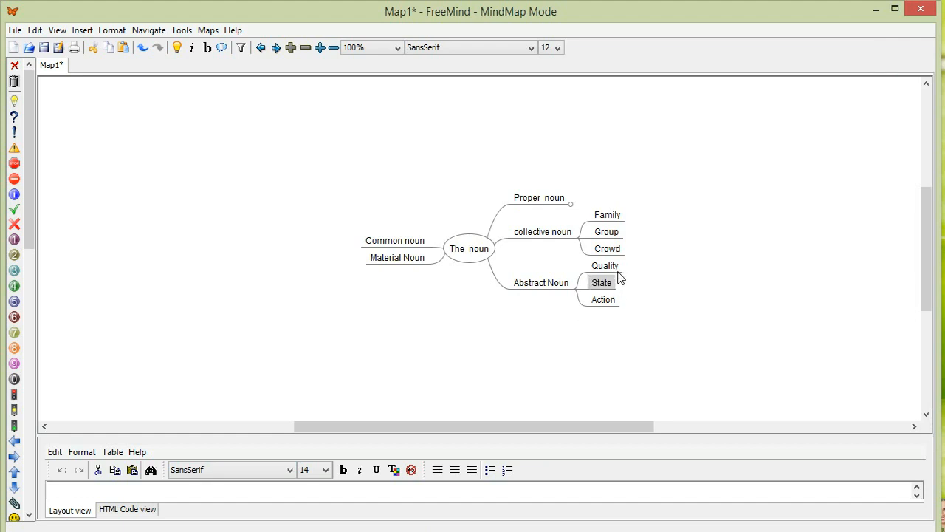
# Step: Add a child node reading "Beauty" to the Quality node
pyautogui.rightClick(618, 271)
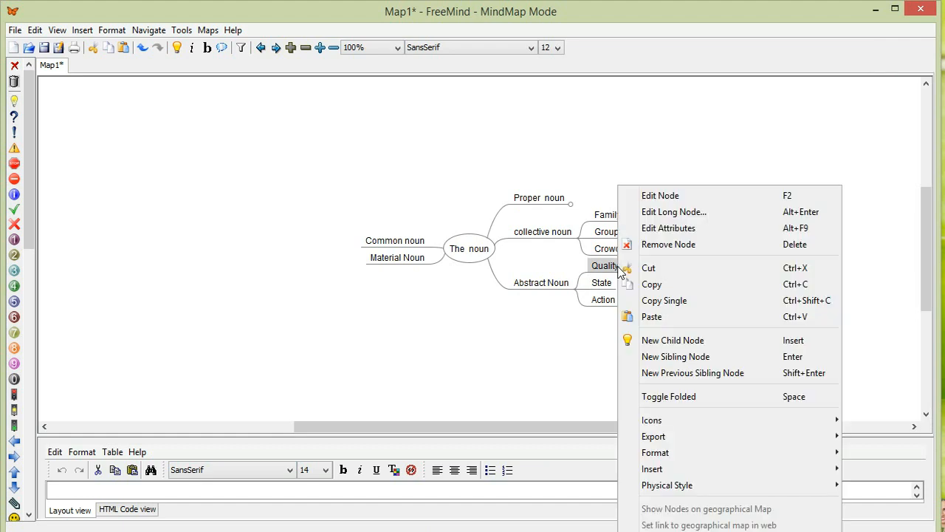
pyautogui.click(660, 340)
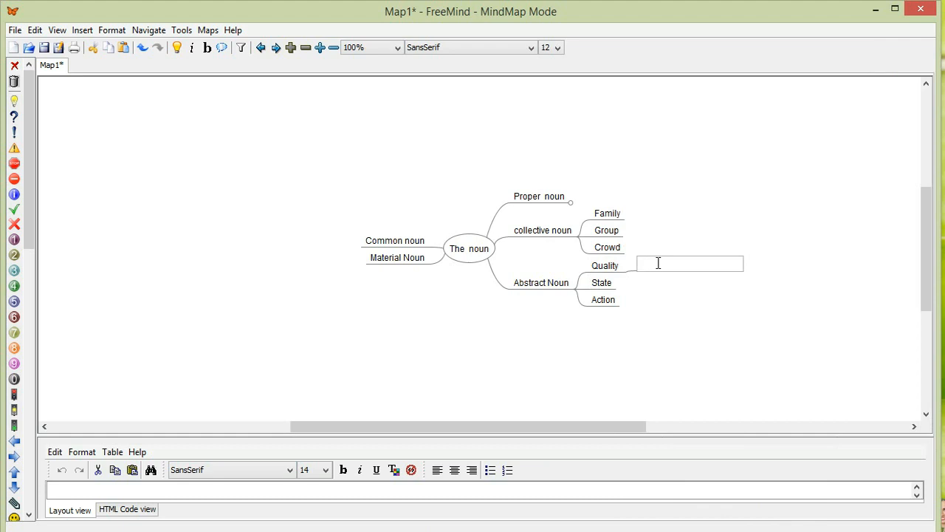
pyautogui.write('Beauty')
pyautogui.click(624, 273)
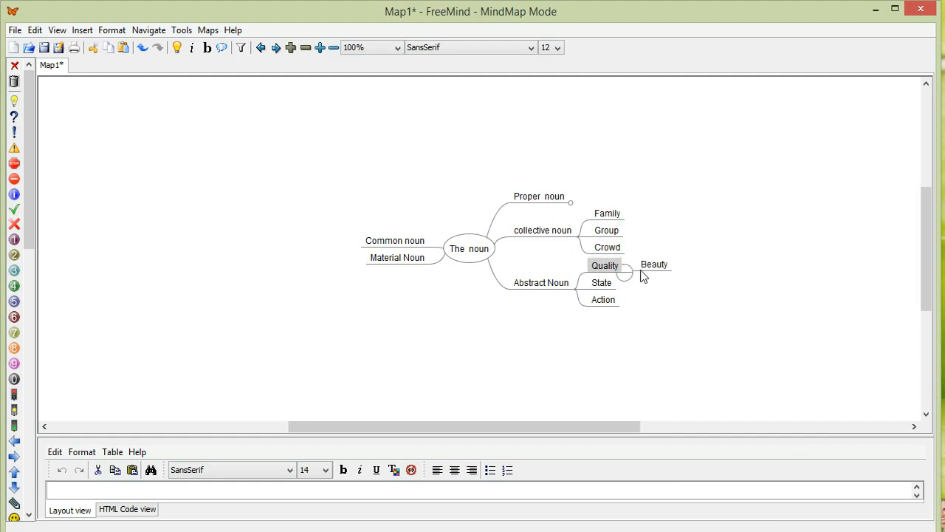
pyautogui.doubleClick(644, 271)
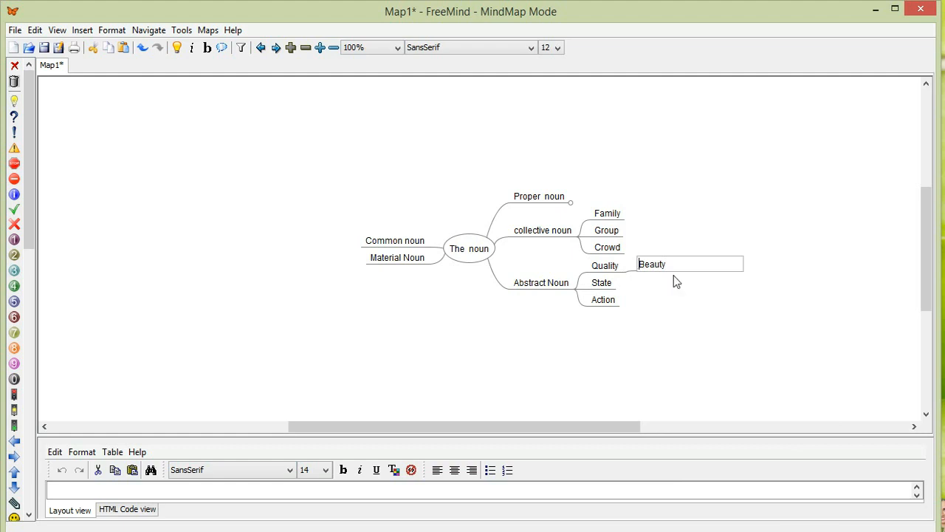
pyautogui.press('Return')
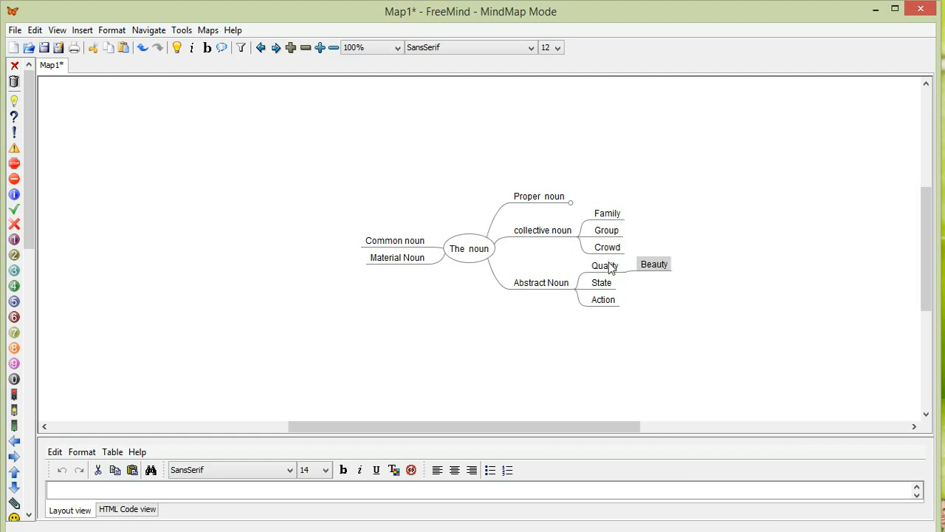
# Step: Add a sibling node reading "Kindness" below Beauty under Quality
pyautogui.rightClick(651, 272)
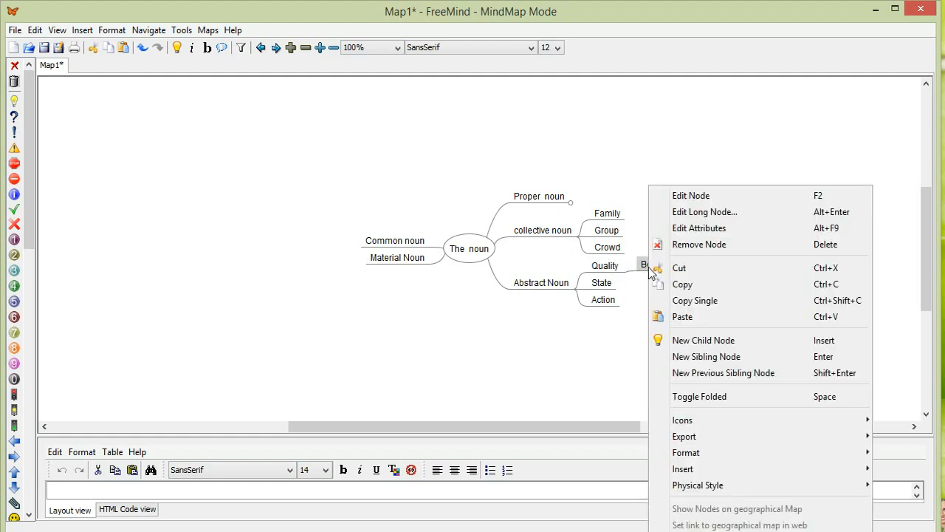
pyautogui.click(695, 358)
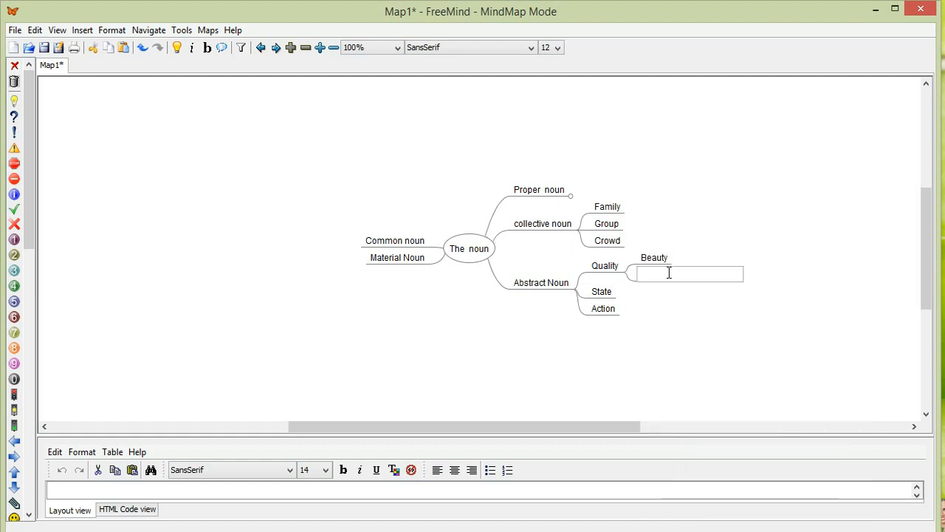
pyautogui.write('Kindness')
# Step: Insert a sibling node "honesty" directly below Beauty, and another sibling "bravery" directly below honesty
pyautogui.click(644, 264)
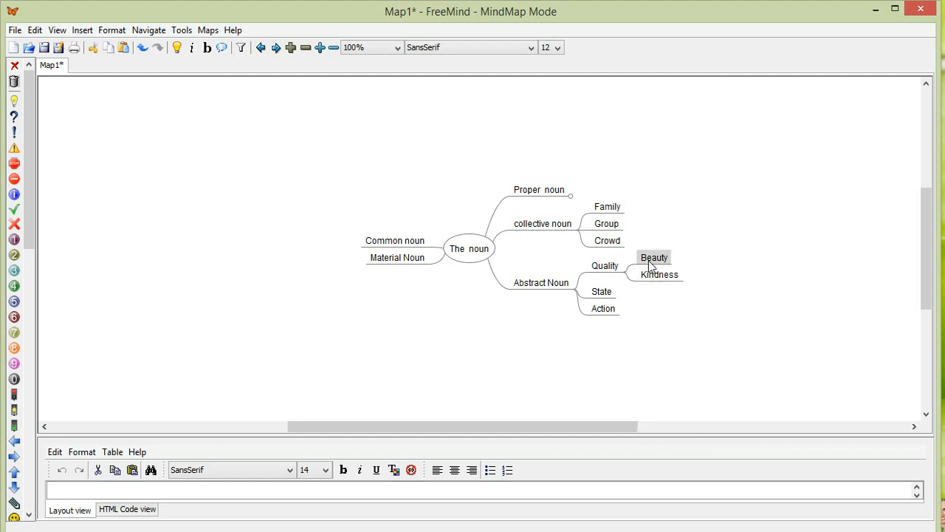
pyautogui.rightClick(648, 263)
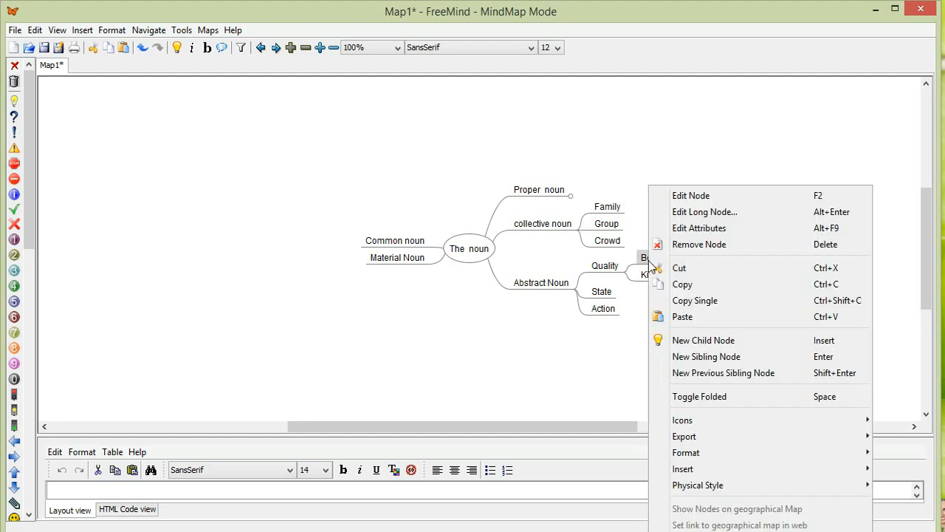
pyautogui.click(731, 357)
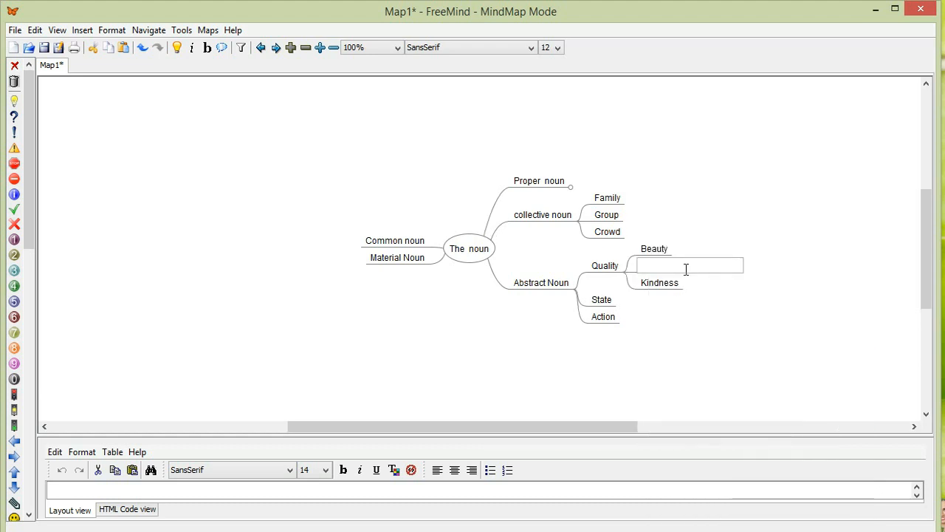
pyautogui.write('honesty')
pyautogui.press('Return')
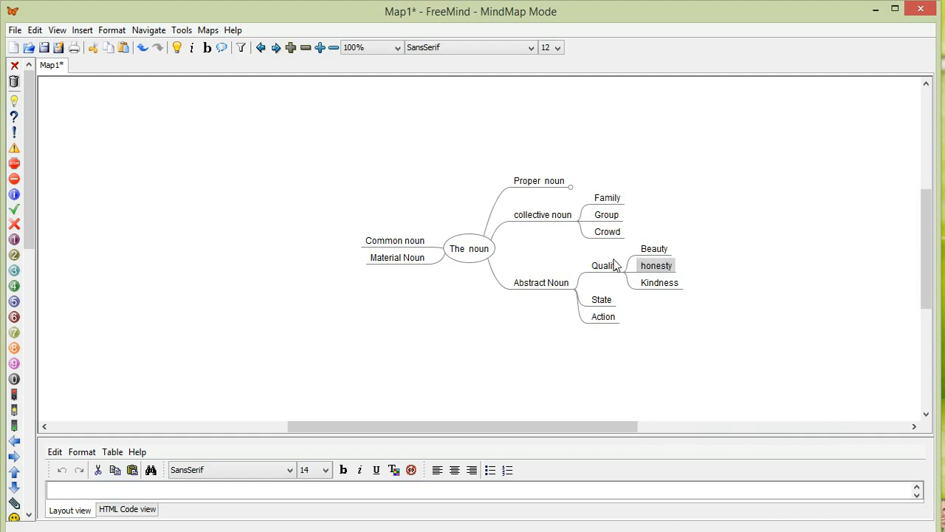
pyautogui.rightClick(645, 273)
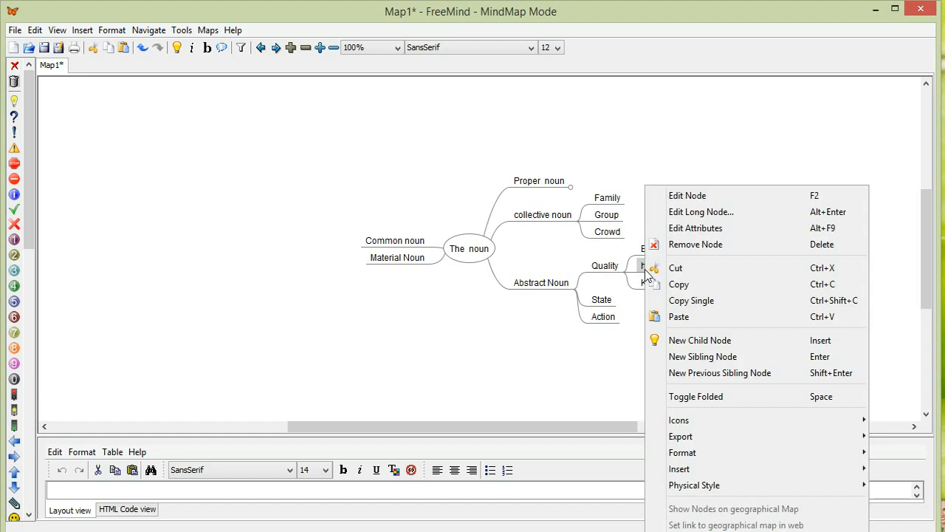
pyautogui.click(700, 361)
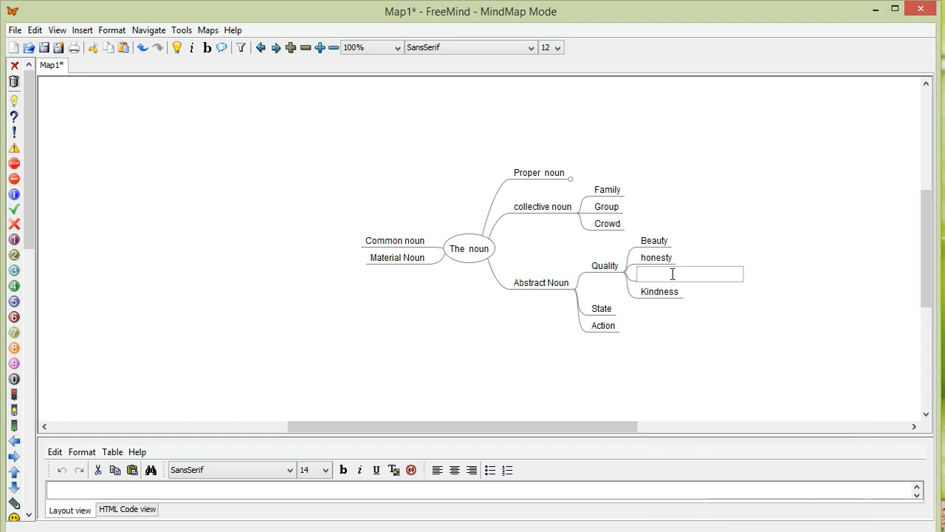
pyautogui.write('bravery')
# Step: Add a child node reading "Childhood" to the State node under Abstract Noun
pyautogui.click(606, 312)
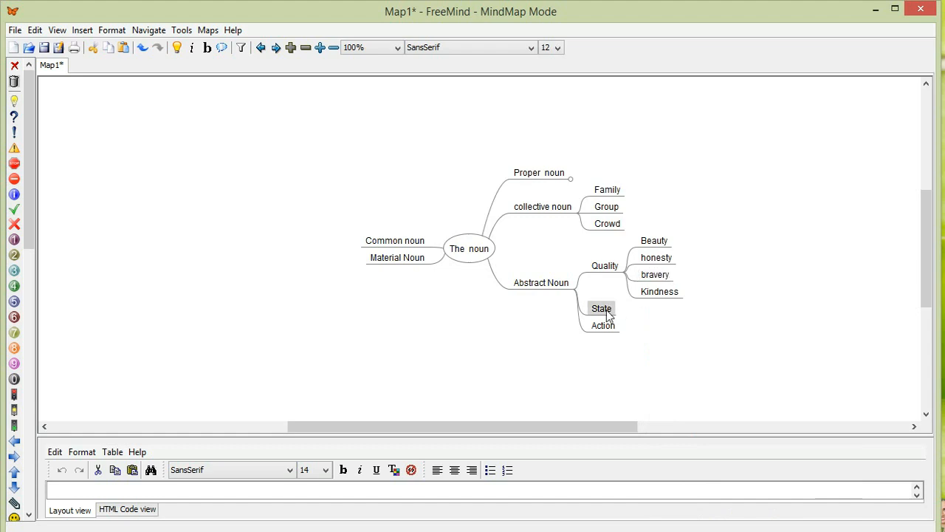
pyautogui.rightClick(607, 313)
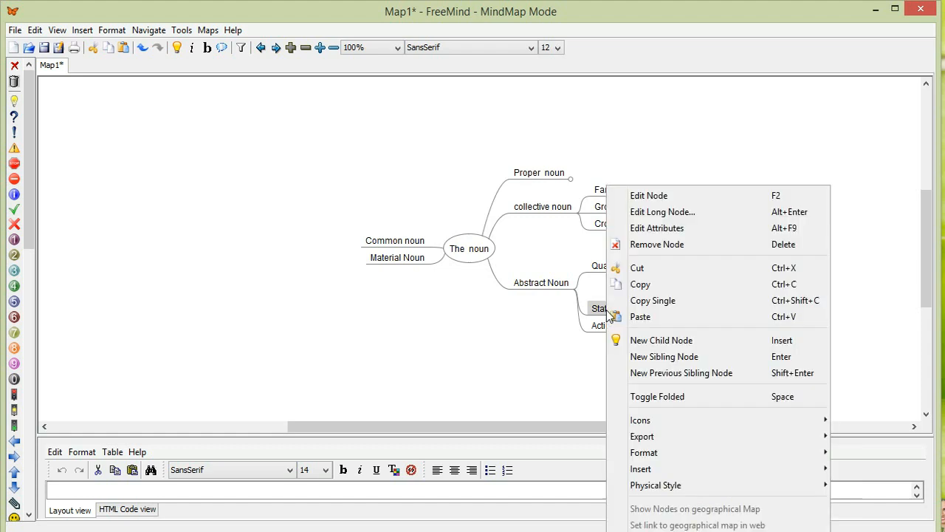
pyautogui.click(663, 341)
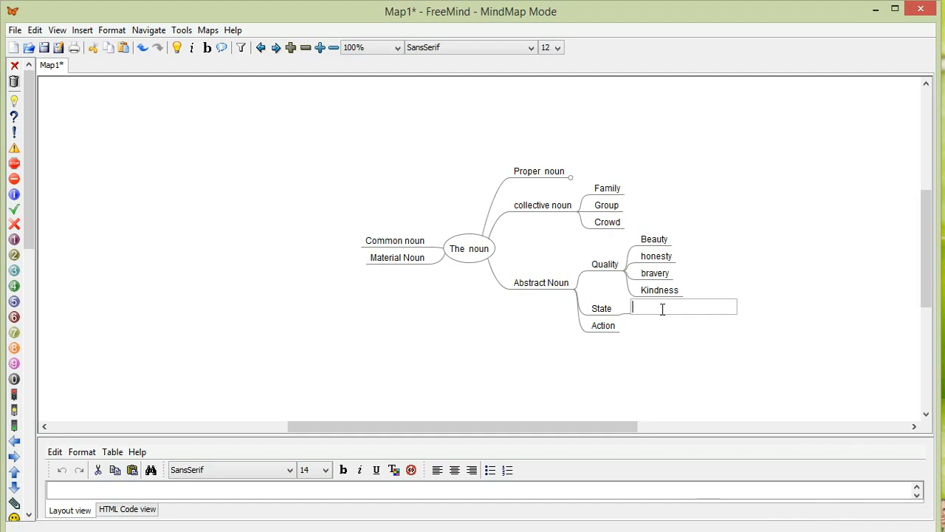
pyautogui.write('Childhood')
pyautogui.press('Return')
# Step: Add a sibling node reading "boyhood" below Childhood under State
pyautogui.rightClick(640, 310)
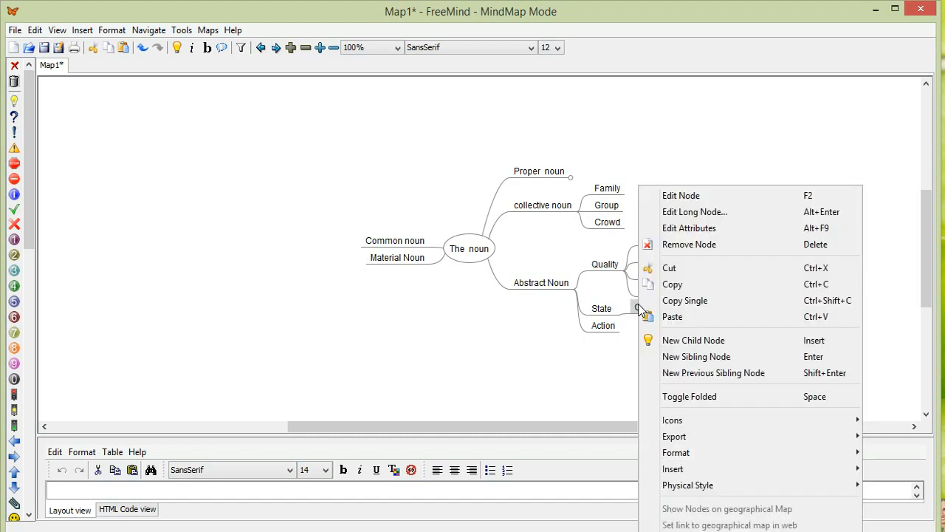
pyautogui.click(690, 356)
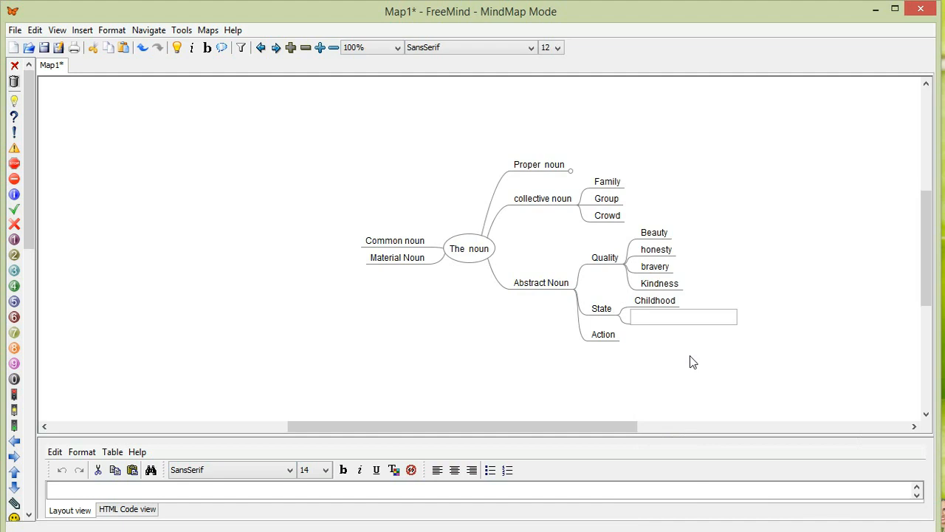
pyautogui.write('boyhood')
# Step: Insert a sibling node "poverty" directly below Childhood under State, and another sibling "sleep" directly below poverty
pyautogui.click(636, 308)
pyautogui.rightClick(638, 313)
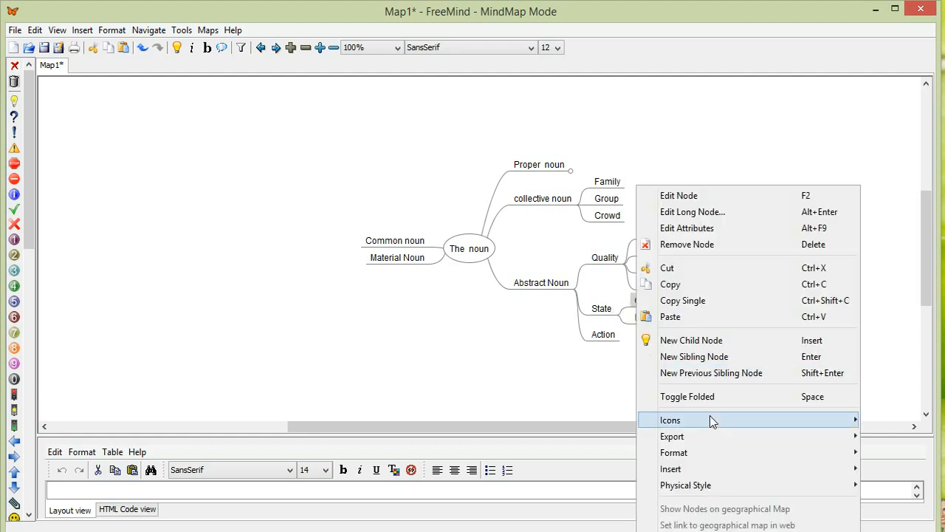
pyautogui.click(713, 358)
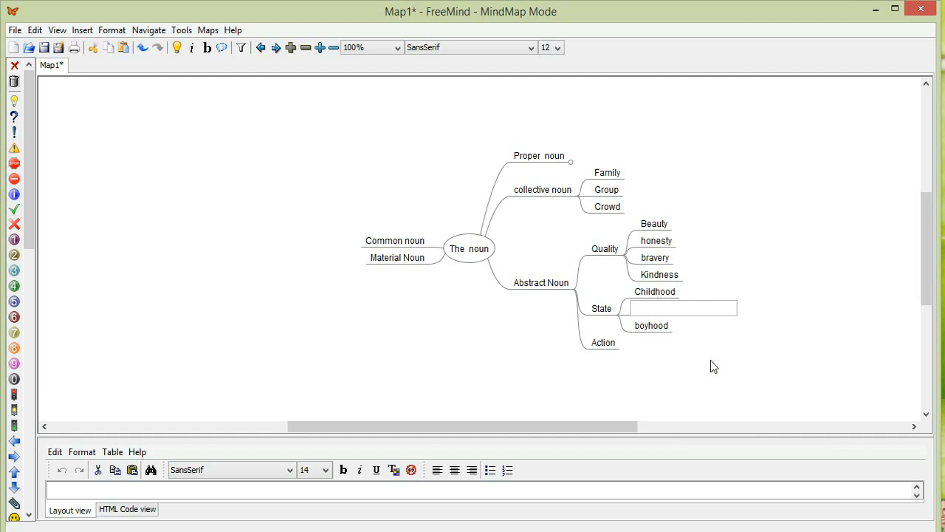
pyautogui.write('poverty')
pyautogui.press('Return')
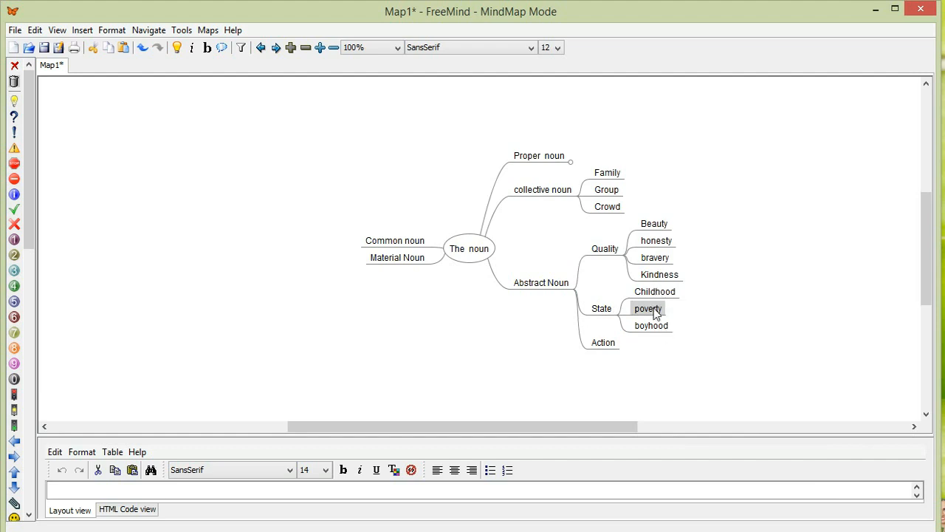
pyautogui.rightClick(654, 308)
pyautogui.click(707, 358)
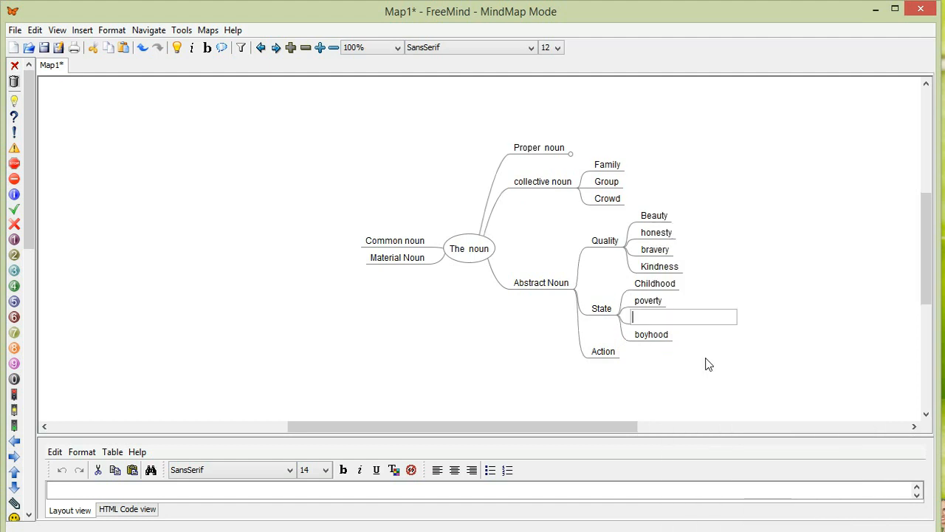
pyautogui.write('sleep')
# Step: Add a child node reading "judgement" to the Action node under Abstract Noun
pyautogui.click(615, 359)
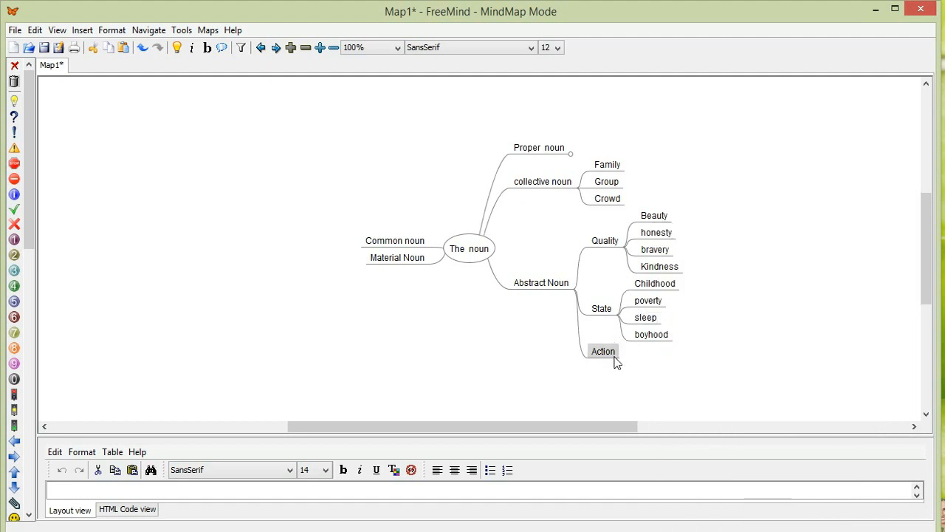
pyautogui.rightClick(617, 362)
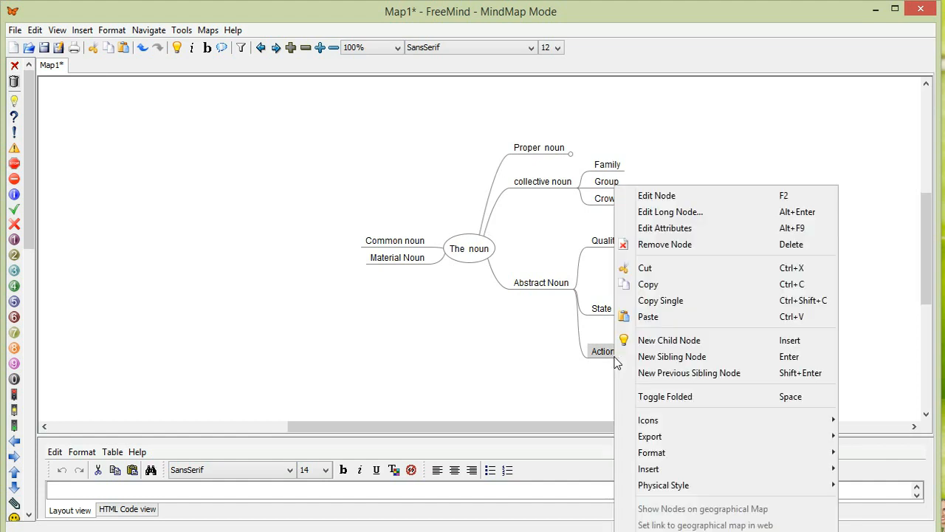
pyautogui.click(669, 341)
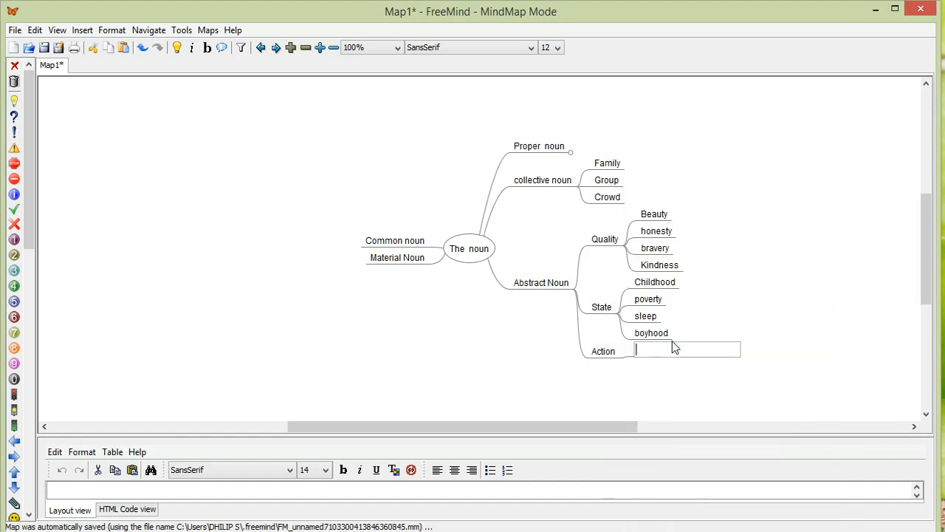
pyautogui.write('judgement')
pyautogui.rightClick(641, 352)
pyautogui.click(629, 356)
pyautogui.click(612, 354)
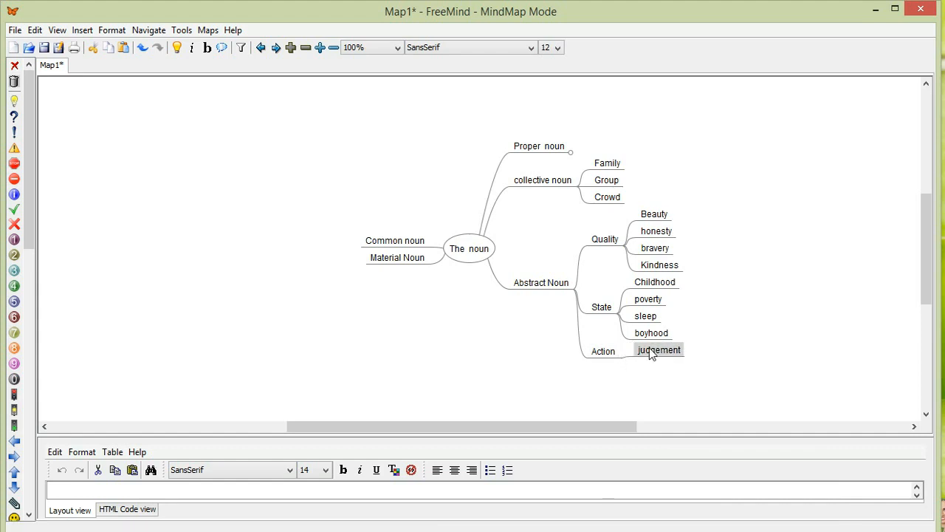
# Step: Add a sibling node reading "movement" below judgement under Action
pyautogui.rightClick(651, 353)
pyautogui.click(702, 356)
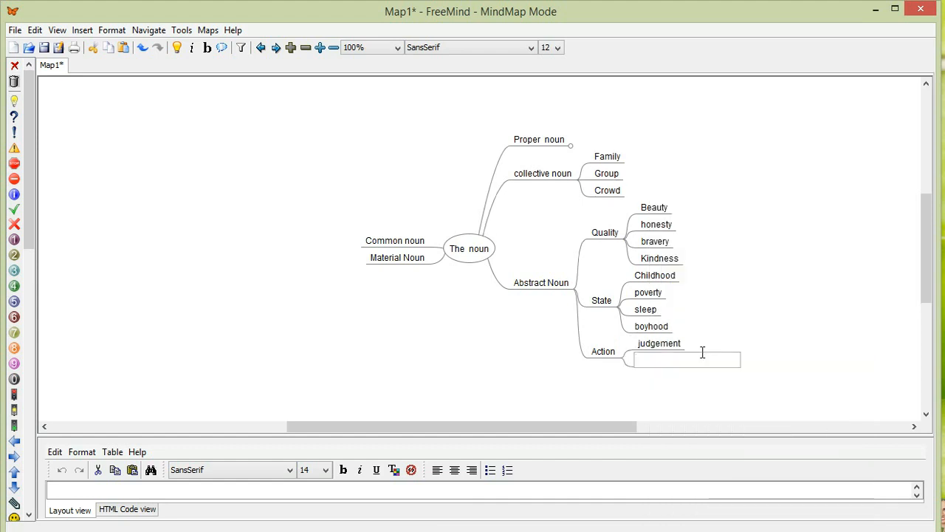
pyautogui.write('movement')
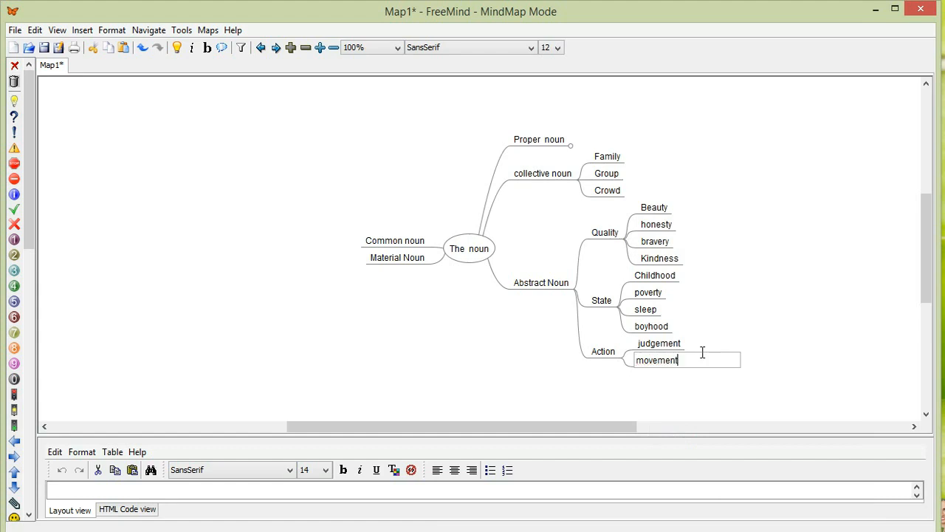
pyautogui.click(609, 354)
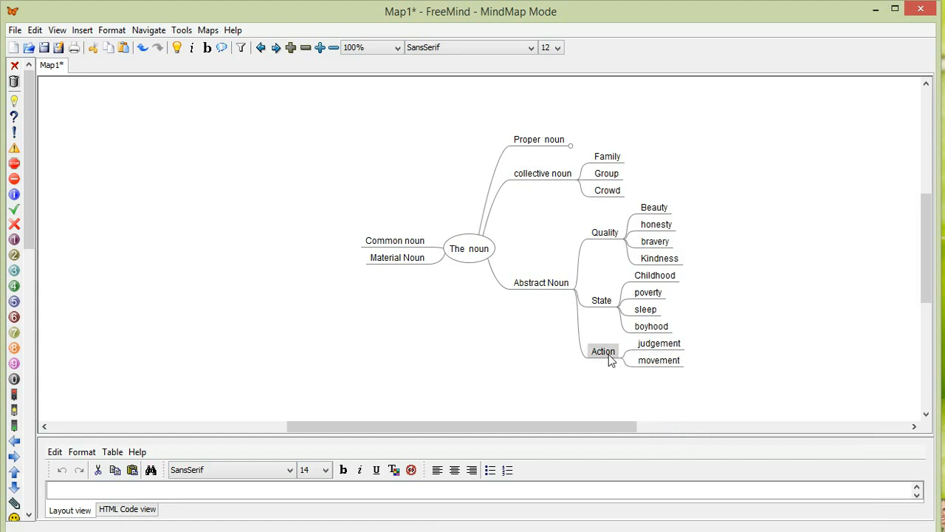
pyautogui.rightClick(608, 360)
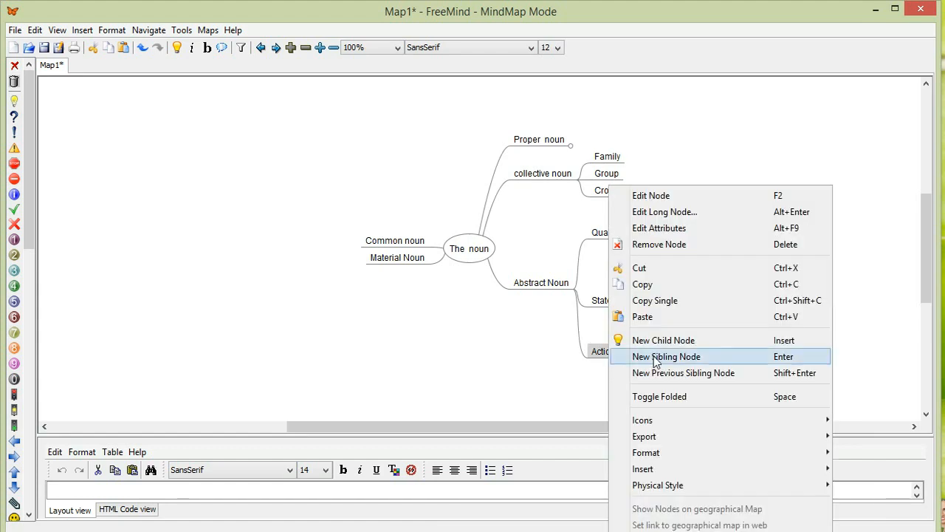
pyautogui.click(639, 297)
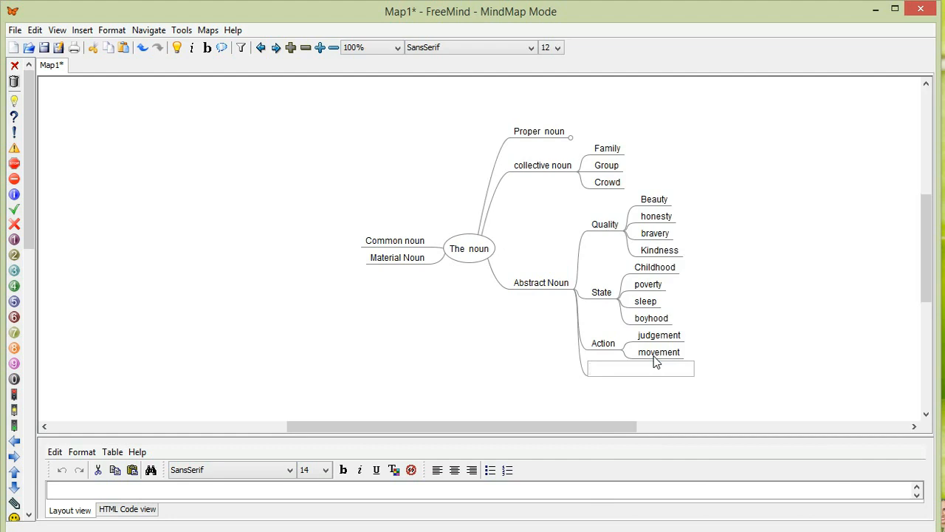
# Step: Add a sibling node reading "smile" below movement under Action
pyautogui.click(654, 357)
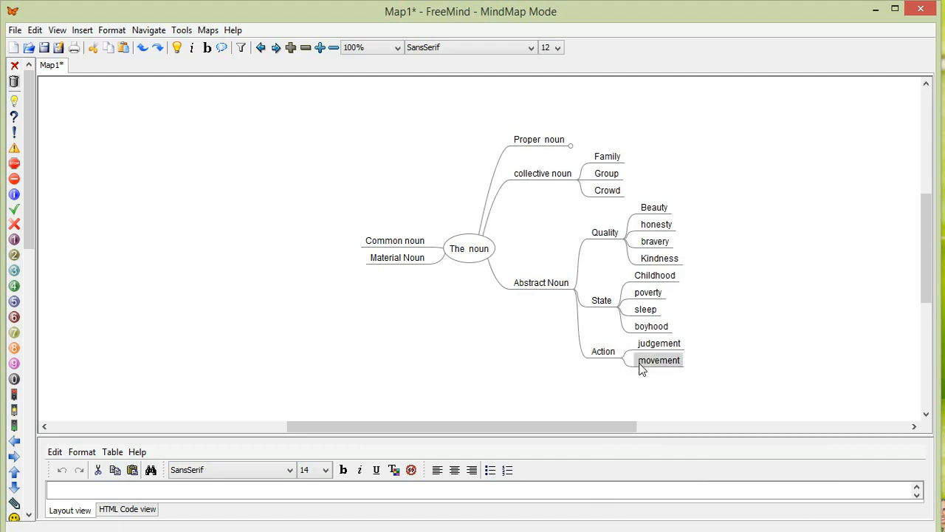
pyautogui.rightClick(641, 367)
pyautogui.click(686, 363)
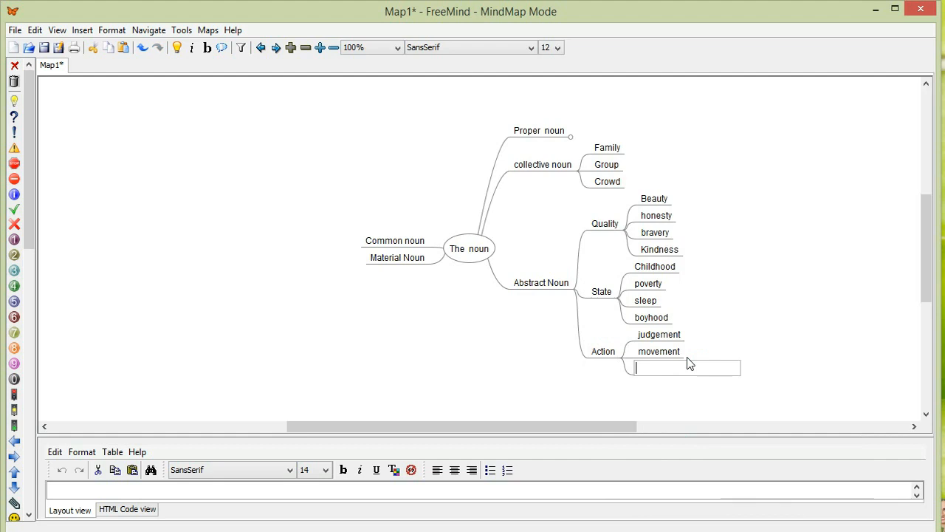
pyautogui.write('smile')
pyautogui.press('Return')
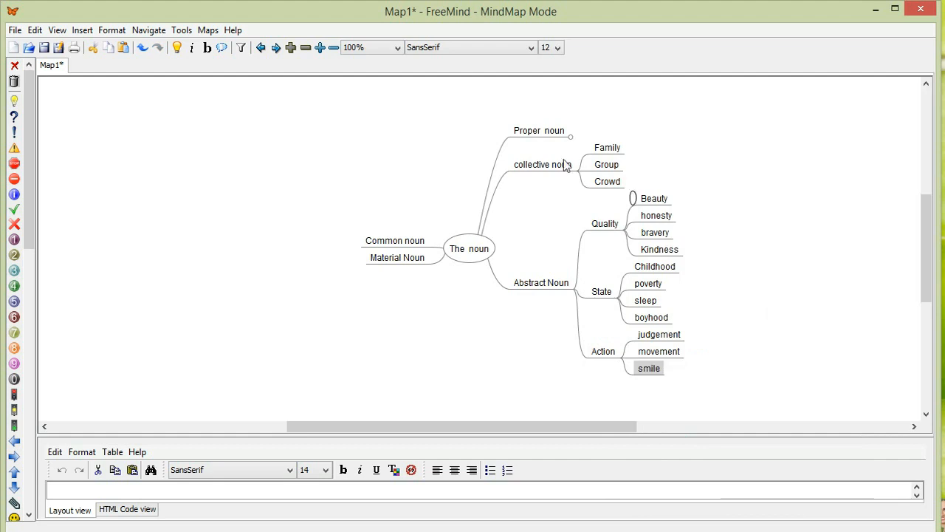
# Step: Add a child node reading "Dog" to the Common noun node
pyautogui.click(406, 246)
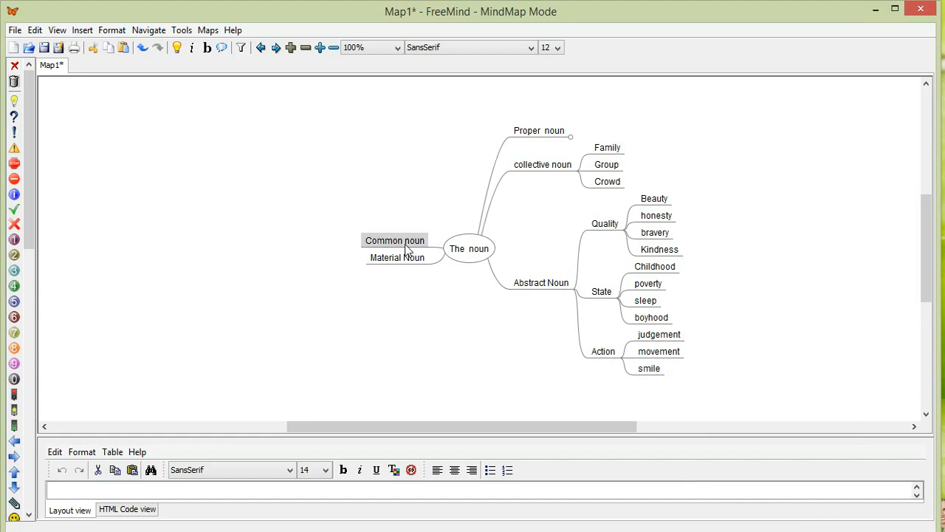
pyautogui.rightClick(368, 244)
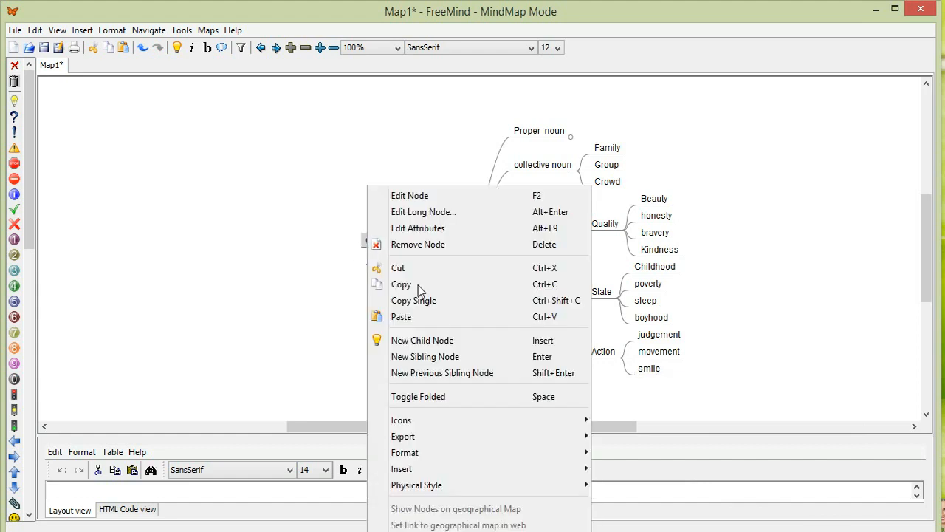
pyautogui.click(434, 341)
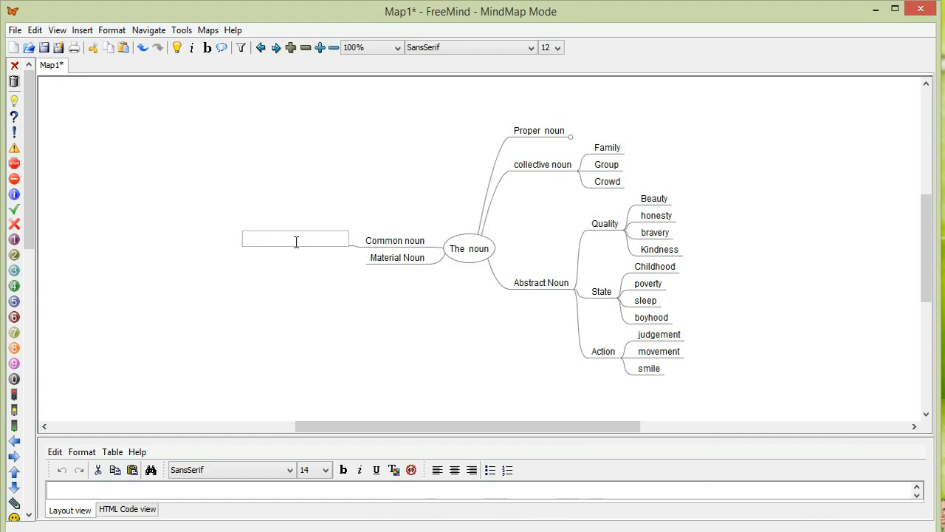
pyautogui.write('Dog')
# Step: Add a sibling node reading "man" below Dog under Common noun
pyautogui.click(371, 244)
pyautogui.rightClick(371, 244)
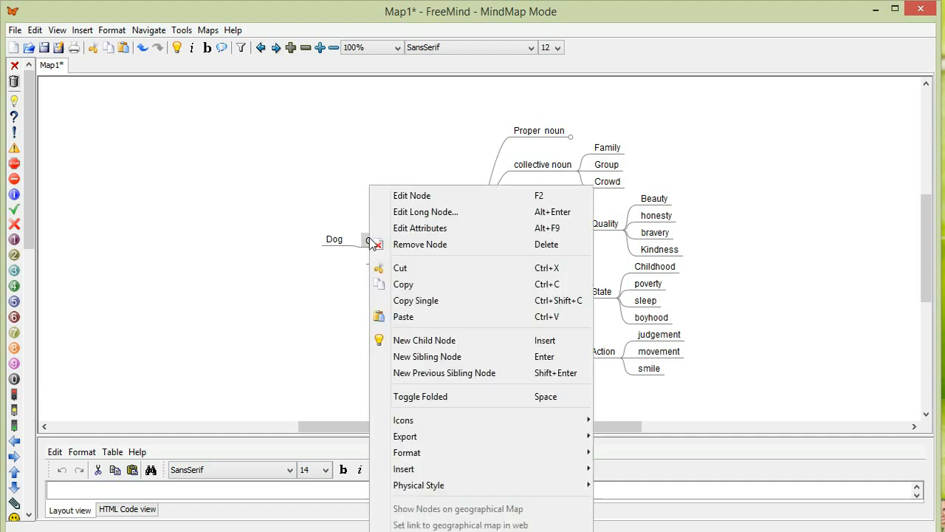
pyautogui.click(345, 245)
pyautogui.rightClick(346, 245)
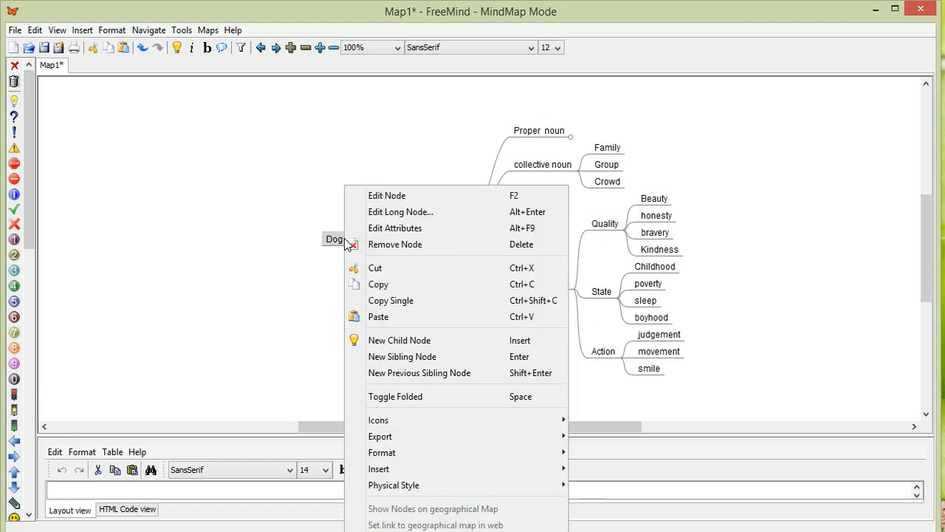
pyautogui.click(393, 359)
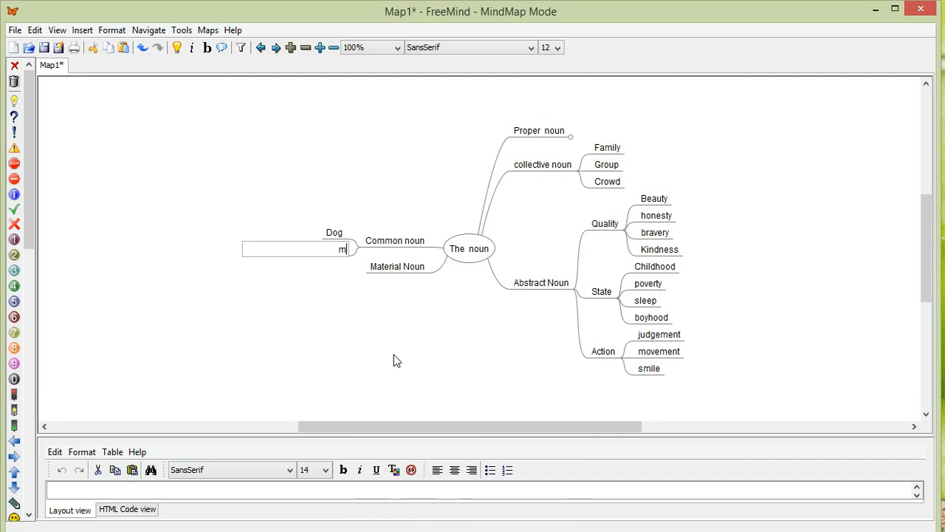
pyautogui.rightClick(342, 246)
pyautogui.click(334, 247)
# Step: Add a sibling node "town" below man under Common noun, and another sibling "pen" below town
pyautogui.click(346, 254)
pyautogui.rightClick(345, 250)
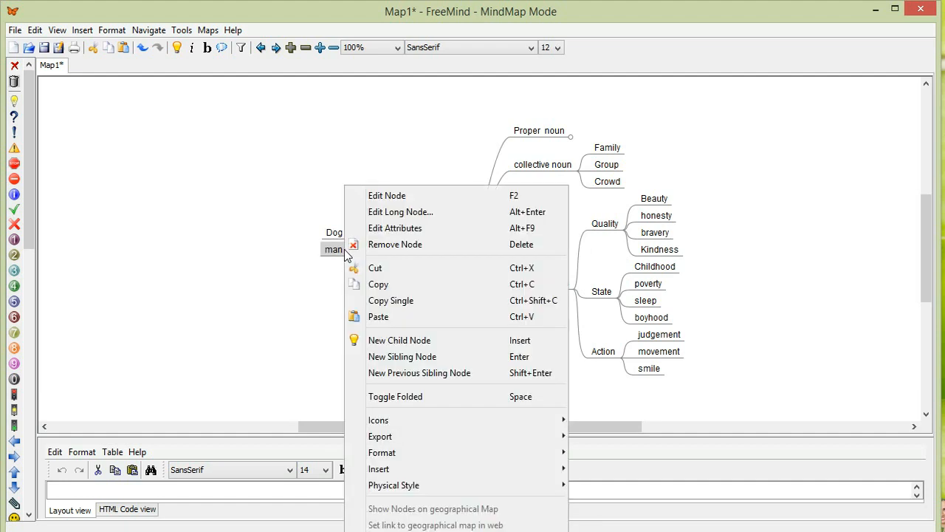
pyautogui.click(402, 359)
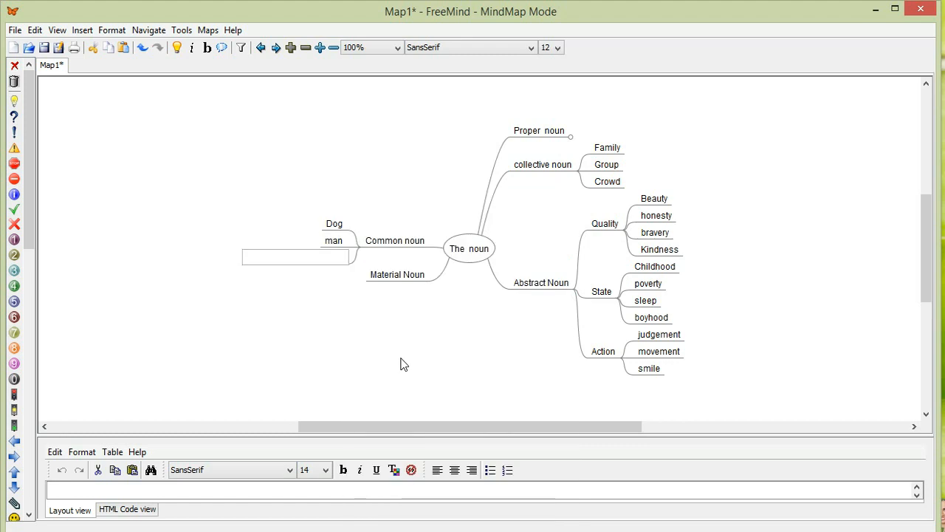
pyautogui.write('town')
pyautogui.press('Return')
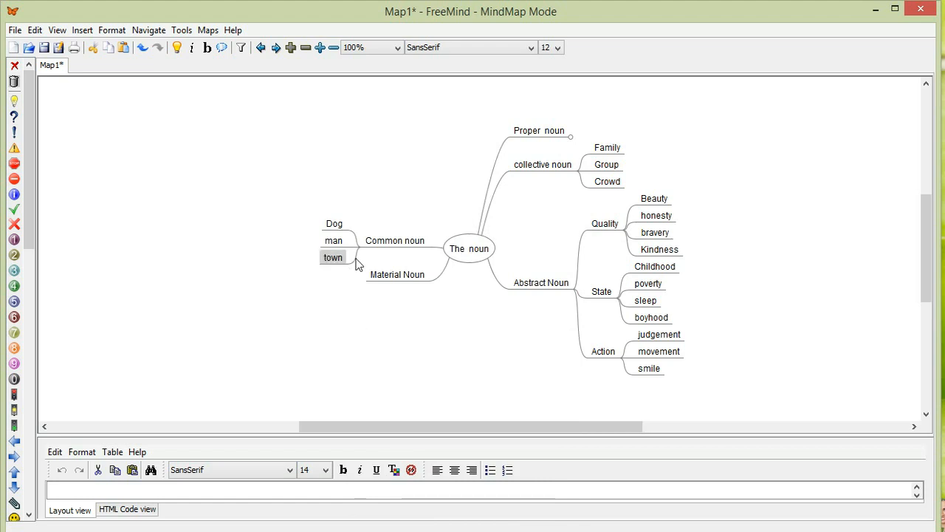
pyautogui.rightClick(344, 264)
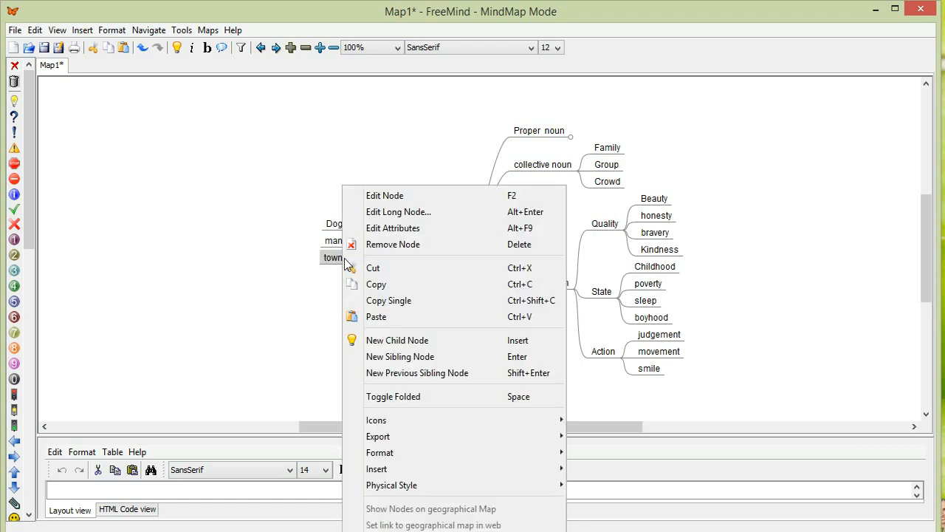
pyautogui.click(384, 361)
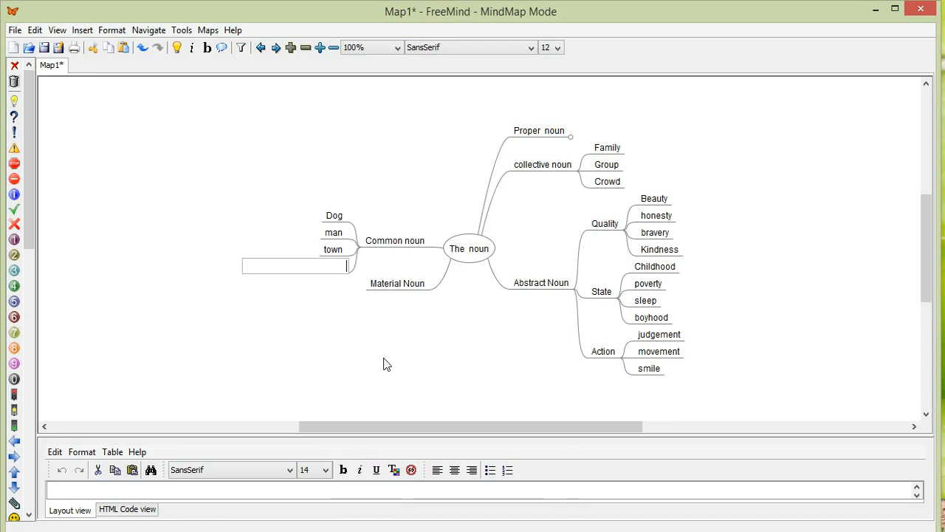
pyautogui.write('pen')
# Step: Add a child node reading "silk" to the Material Noun node
pyautogui.click(394, 291)
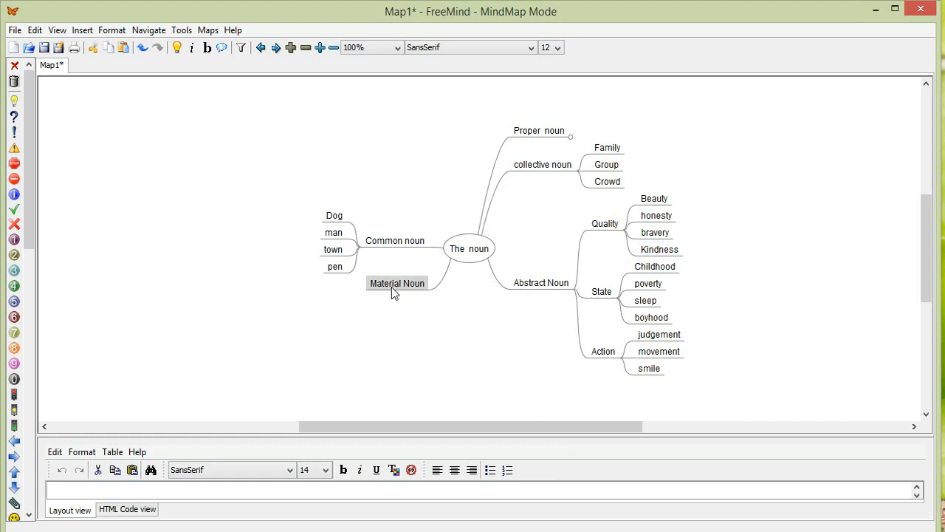
pyautogui.rightClick(394, 291)
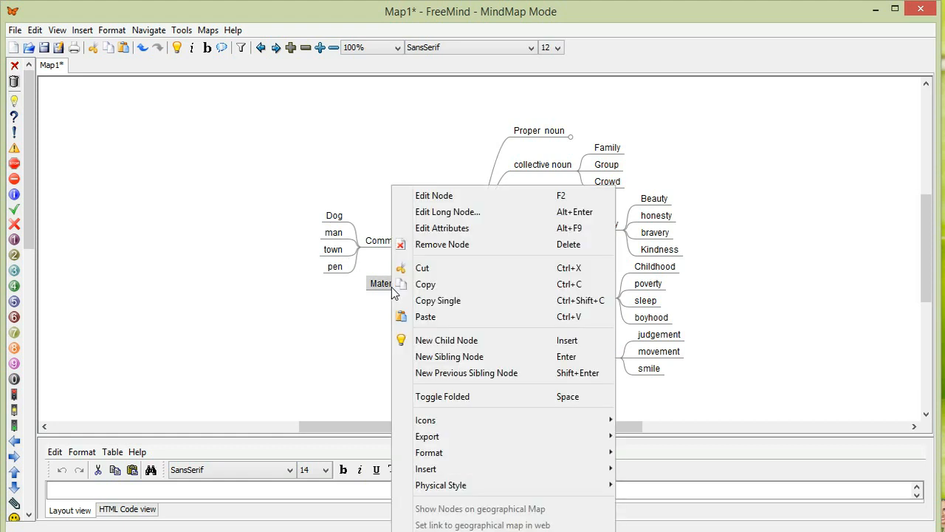
pyautogui.click(445, 343)
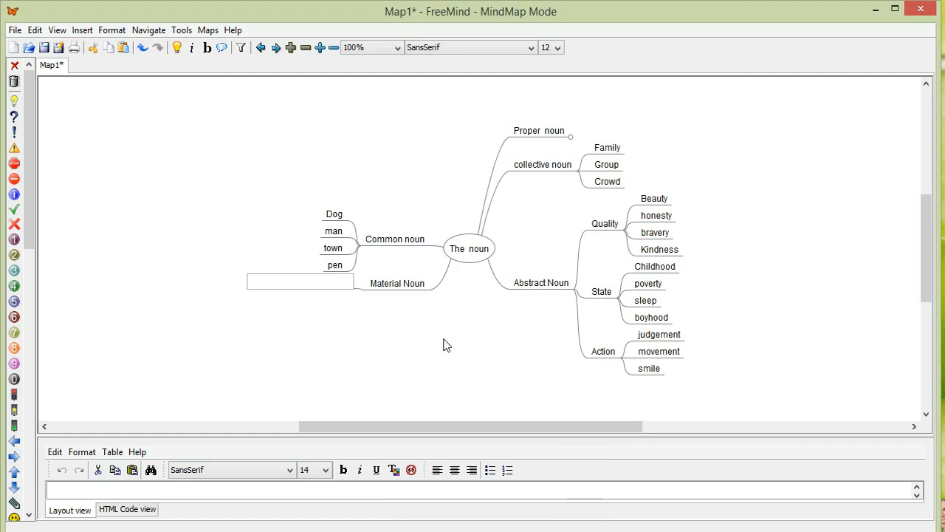
pyautogui.write('silk')
pyautogui.press('Return')
# Step: Add a sibling node below silk under Material Noun and correct its text to read "iron"
pyautogui.rightClick(347, 286)
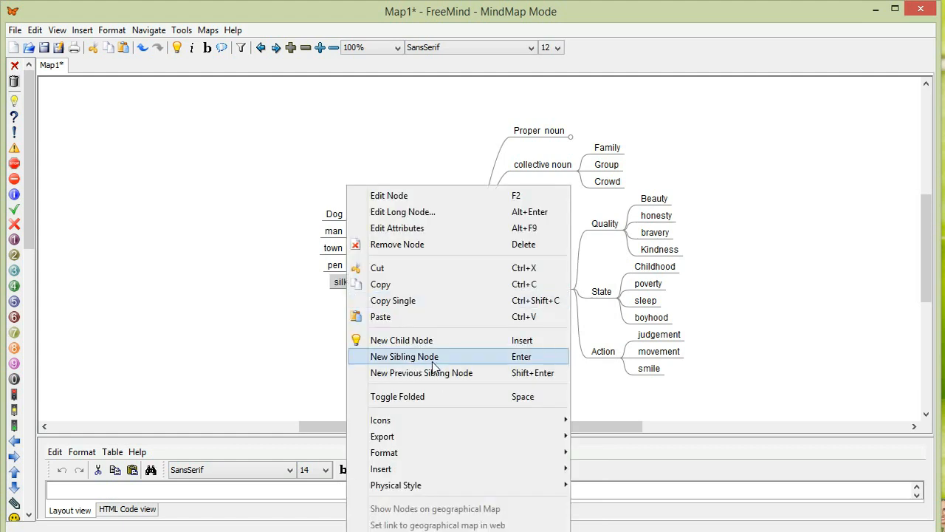
pyautogui.click(405, 357)
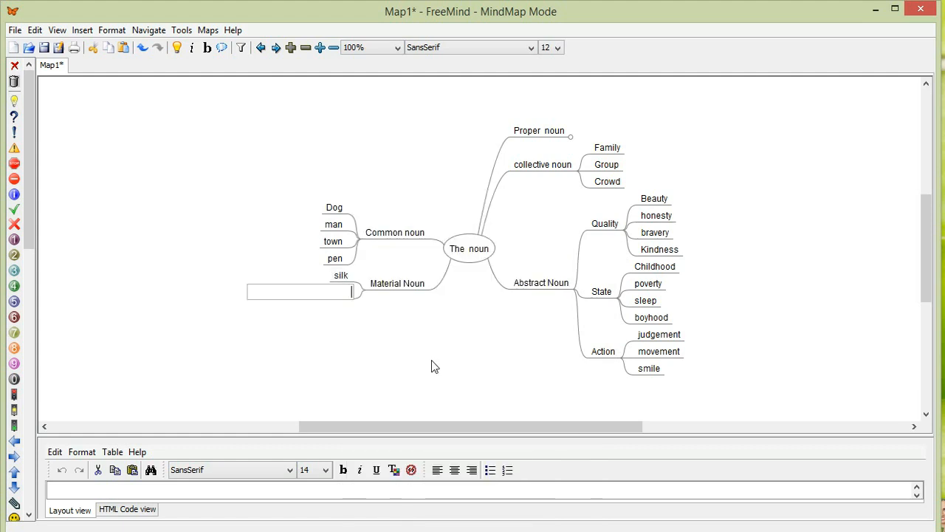
pyautogui.write('ir')
pyautogui.write('on')
pyautogui.press('Return')
pyautogui.rightClick(342, 295)
pyautogui.doubleClick(340, 294)
pyautogui.click(340, 292)
pyautogui.write('r')
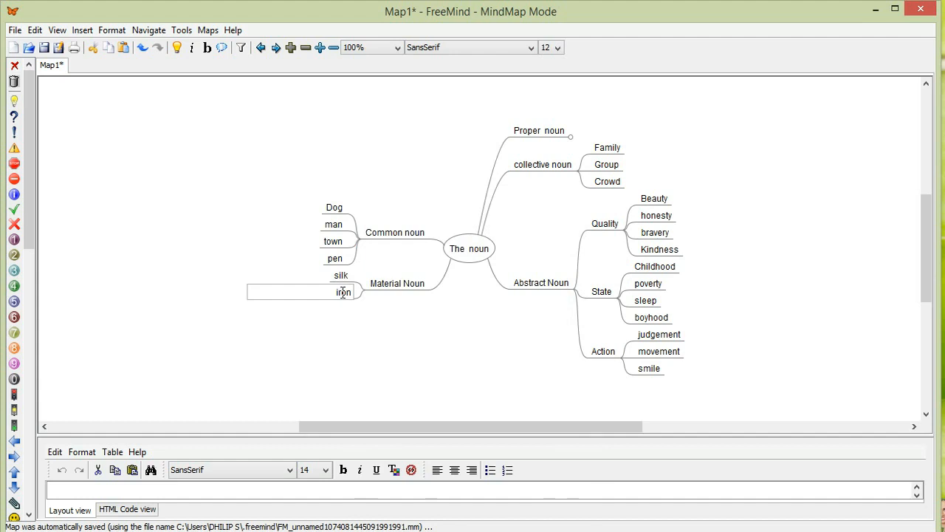
pyautogui.click(356, 314)
pyautogui.doubleClick(345, 296)
pyautogui.press('Return')
# Step: Add a sibling node reading "wood" below iron under Material Noun
pyautogui.press('Return')
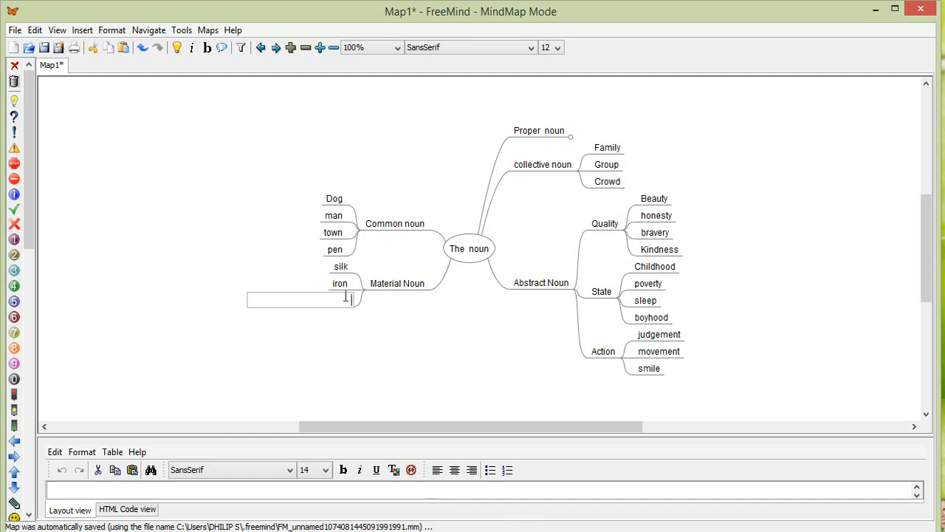
pyautogui.write('wood')
pyautogui.press('Return')
# Step: Add a sibling node reading "ghee" below wood under Material Noun, and unfold the Proper noun branch
pyautogui.press('Return')
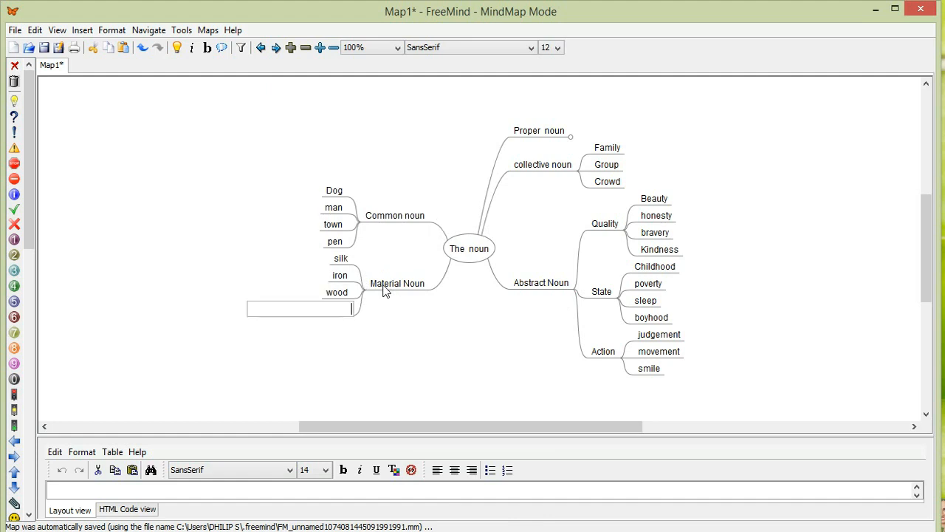
pyautogui.write('ghee')
pyautogui.press('Return')
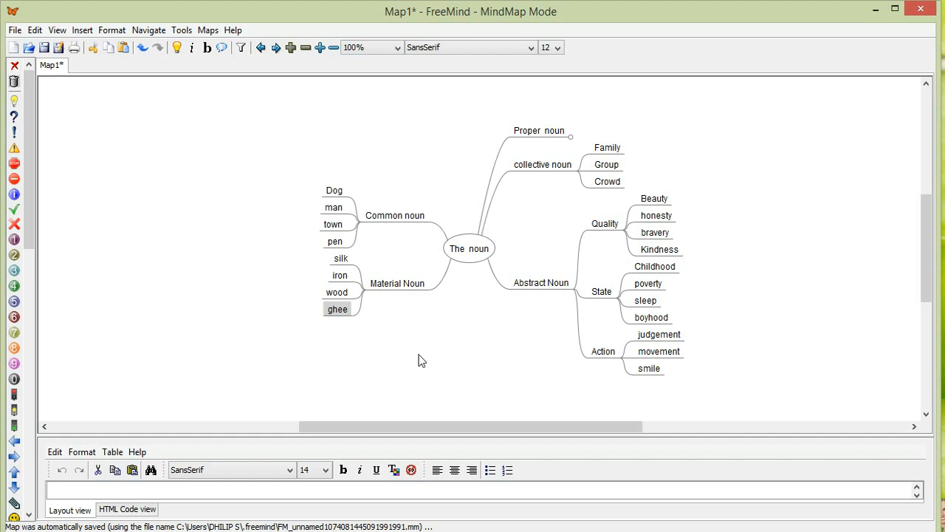
pyautogui.click(568, 134)
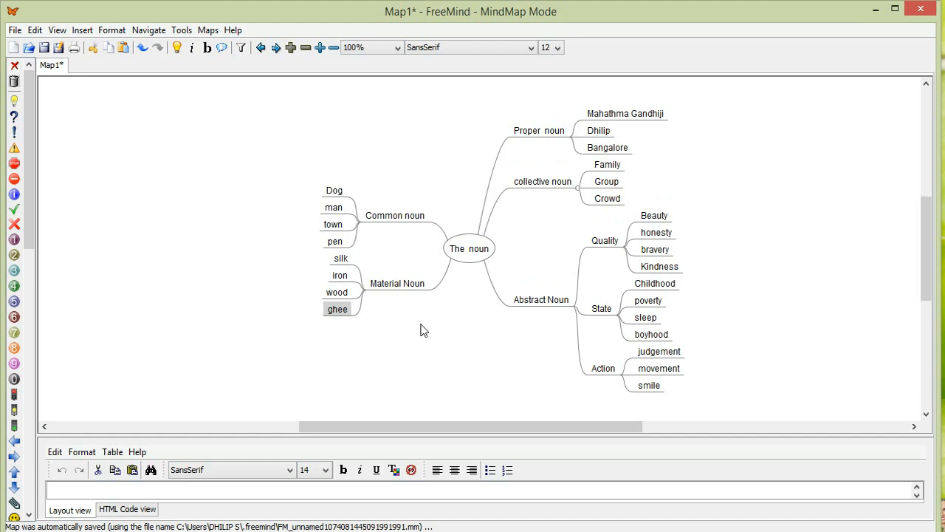
# Step: Apply the MindMap3 physical style to the central node "The noun"
pyautogui.rightClick(465, 251)
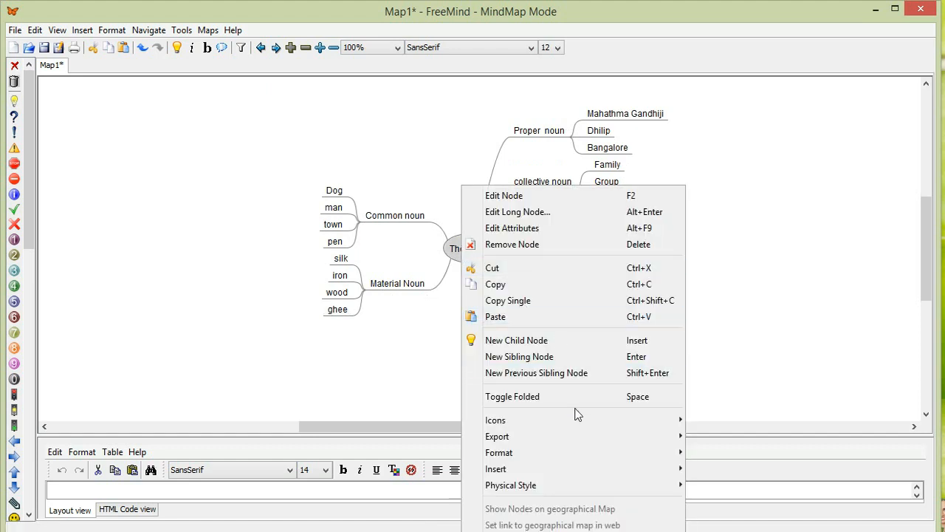
pyautogui.moveTo(613, 452)
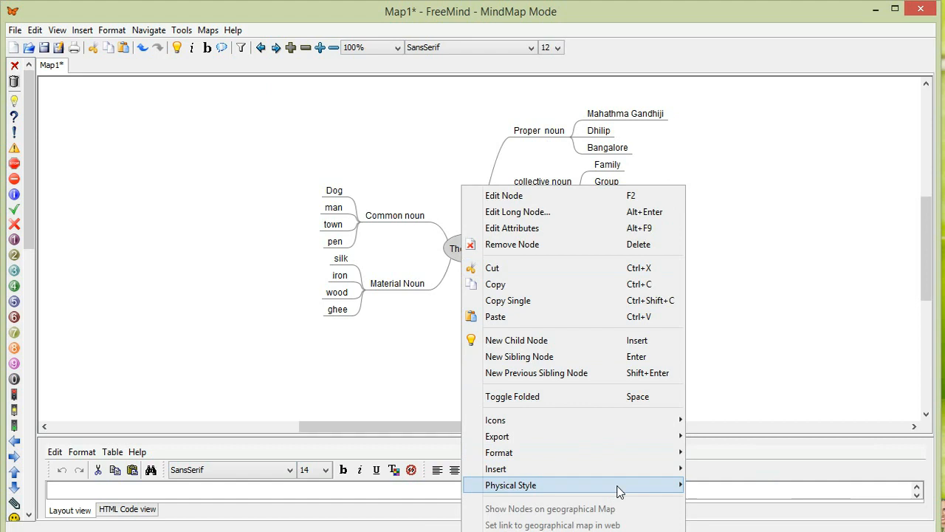
pyautogui.moveTo(618, 491)
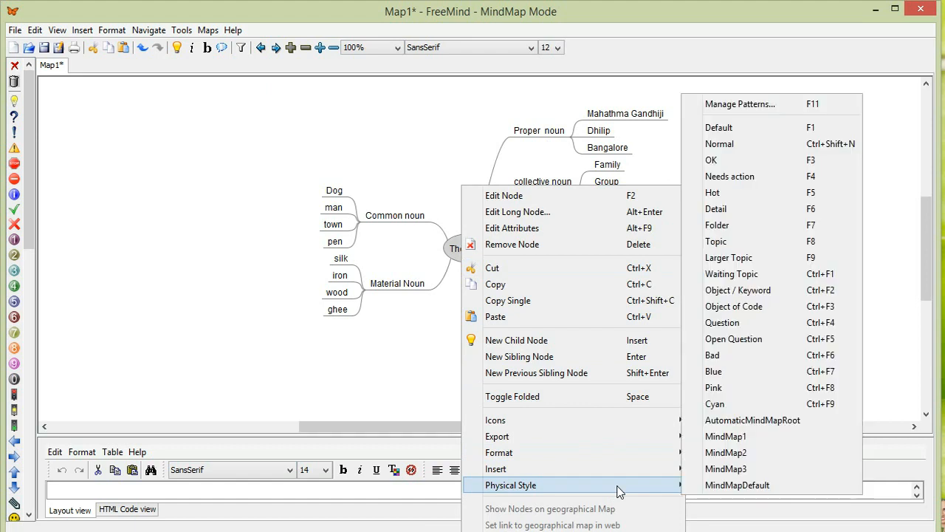
pyautogui.click(720, 468)
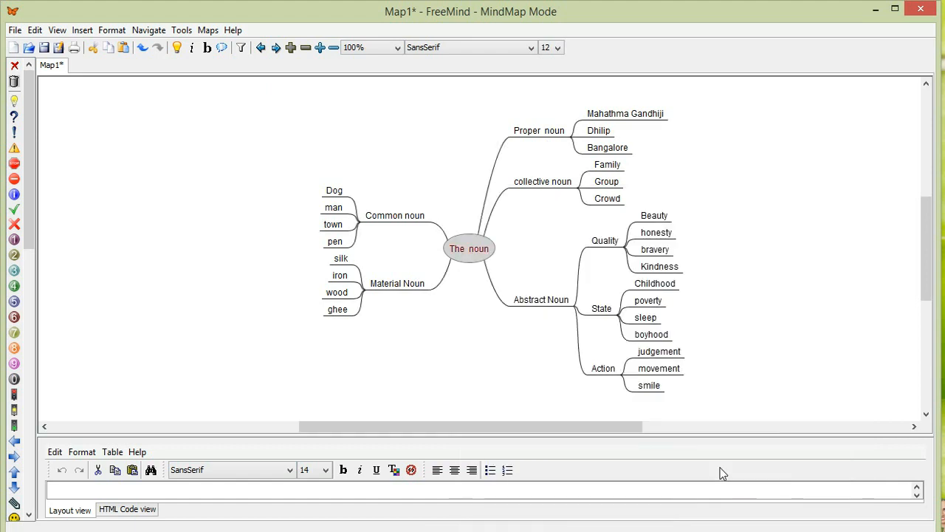
# Step: Apply the MindMap2 physical style to the movement node under Action
pyautogui.rightClick(662, 369)
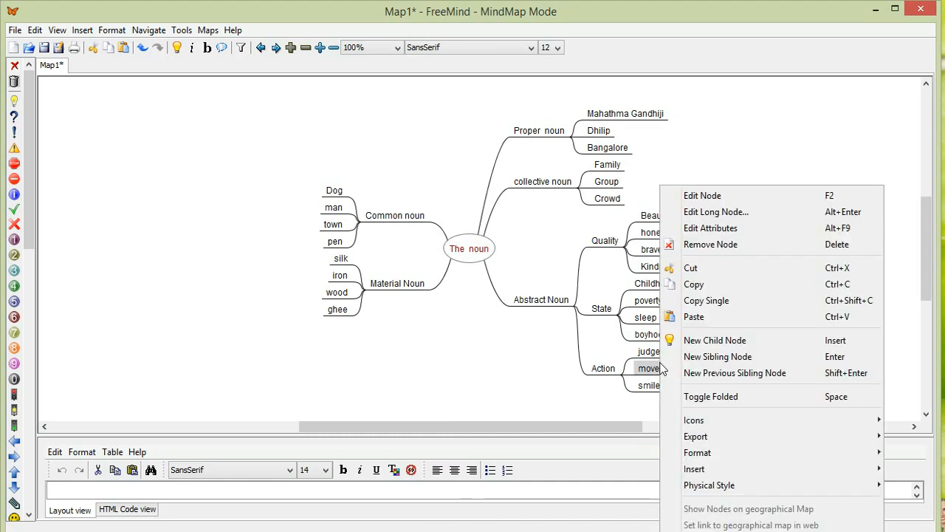
pyautogui.moveTo(765, 486)
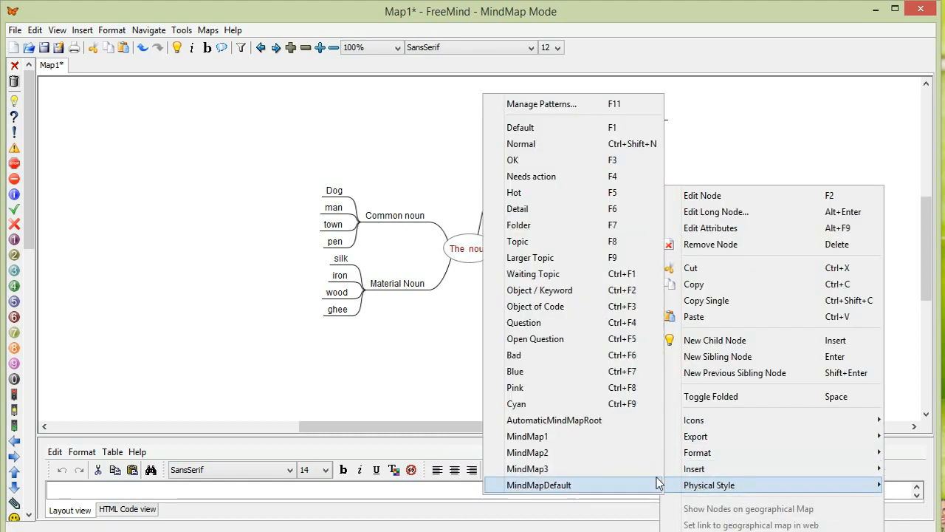
pyautogui.click(627, 454)
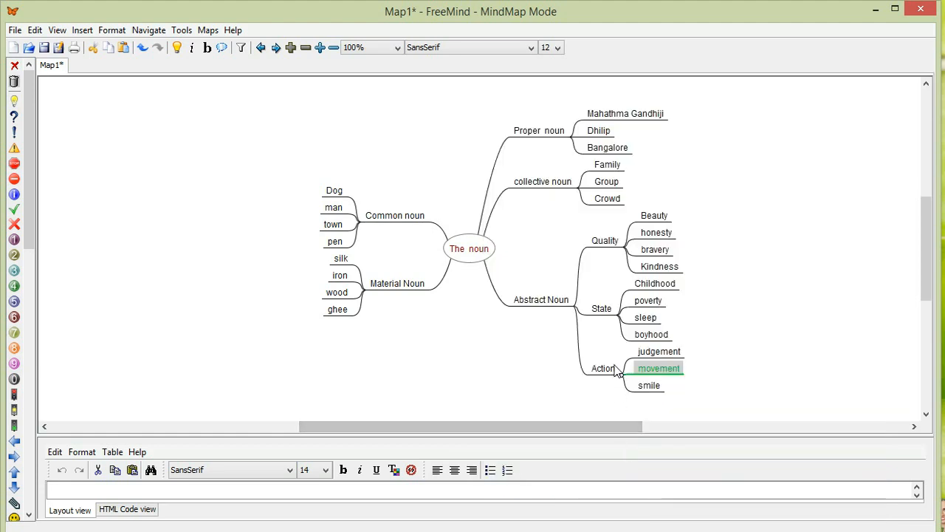
# Step: Select all nodes of the map and apply the MindMap3 physical style, replacing it with MindMap2
pyautogui.rightClick(678, 356)
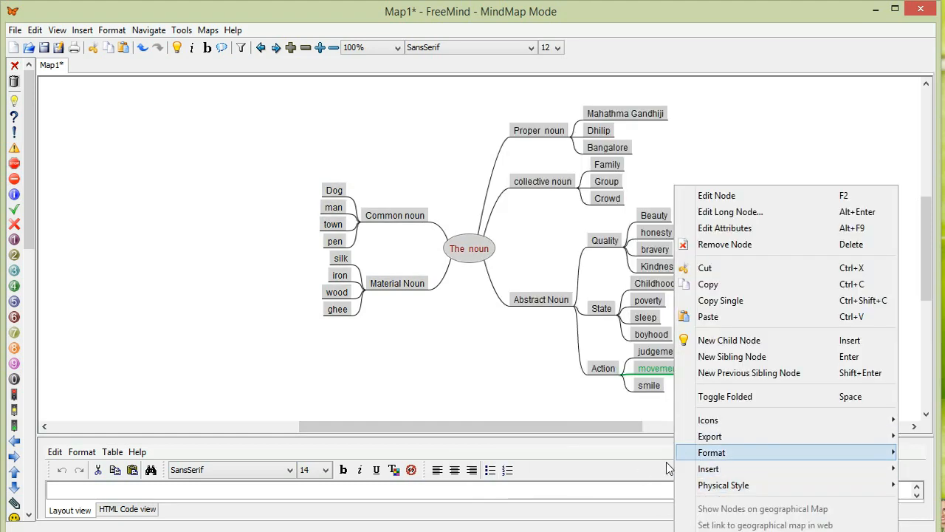
pyautogui.moveTo(705, 485)
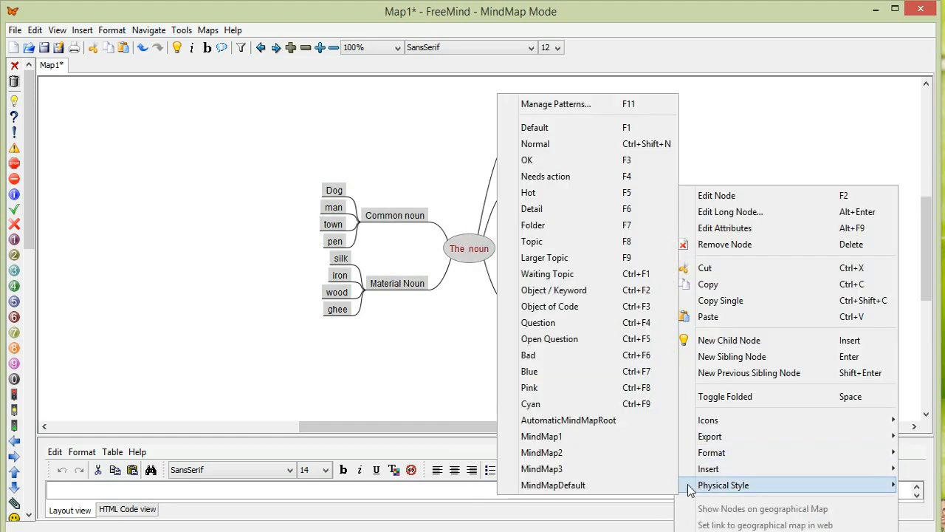
pyautogui.click(641, 476)
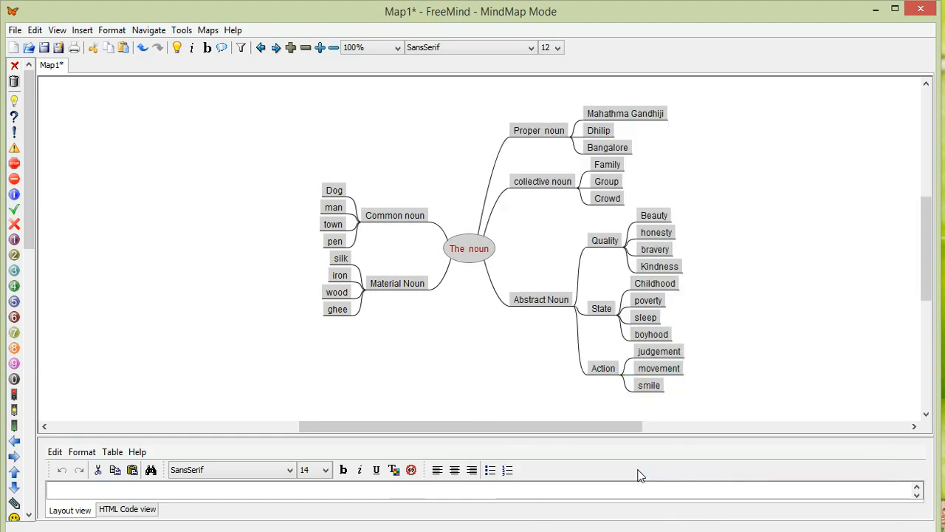
pyautogui.rightClick(667, 356)
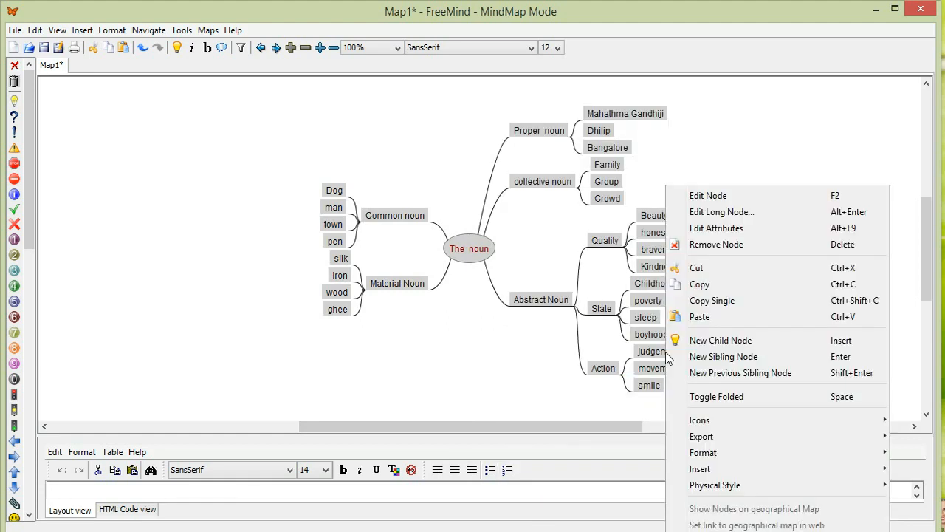
pyautogui.moveTo(731, 485)
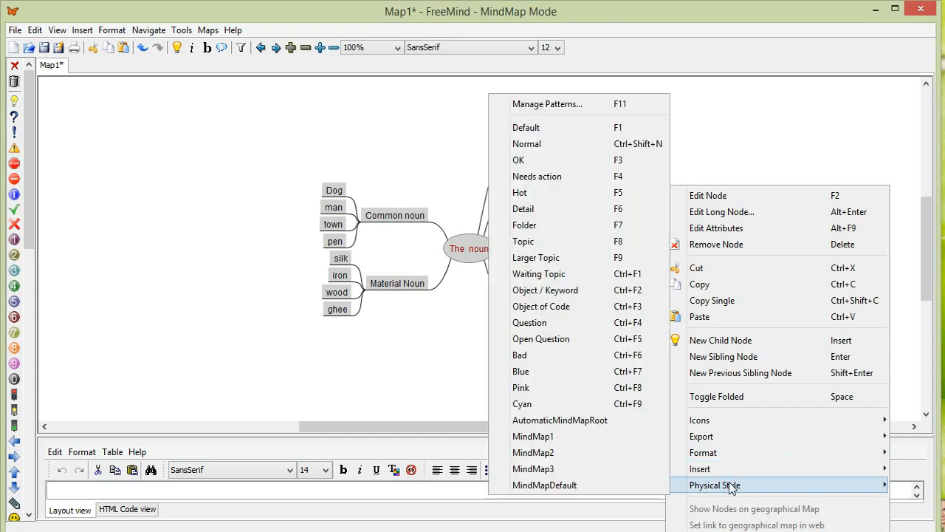
pyautogui.click(618, 453)
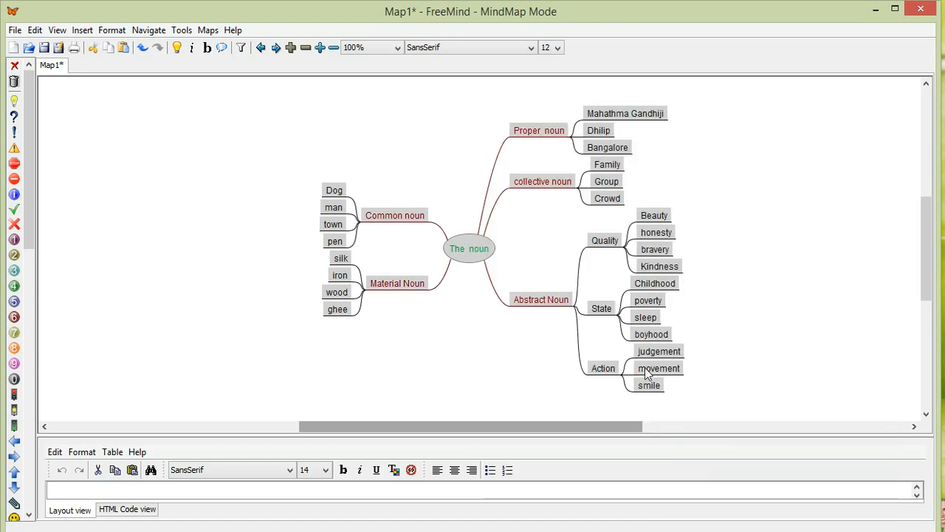
# Step: Apply the Blue physical style to all selected nodes
pyautogui.rightClick(661, 354)
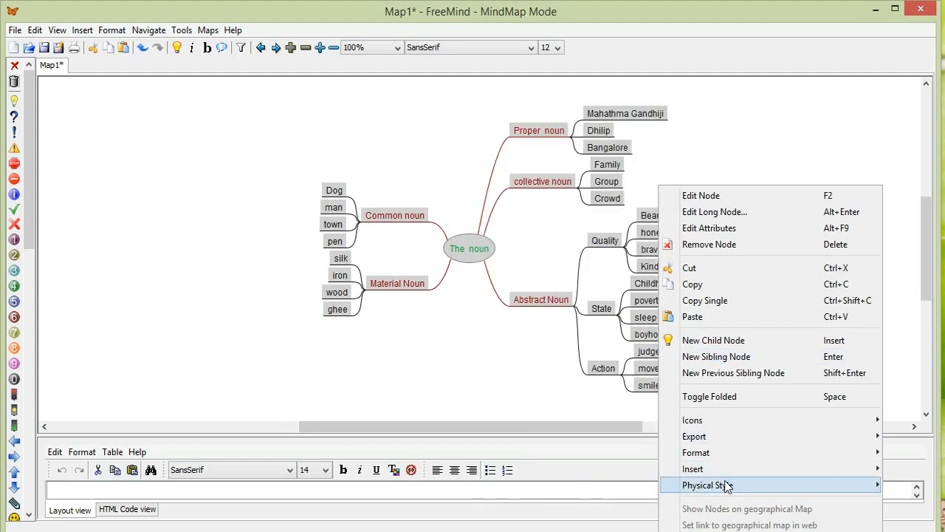
pyautogui.moveTo(671, 484)
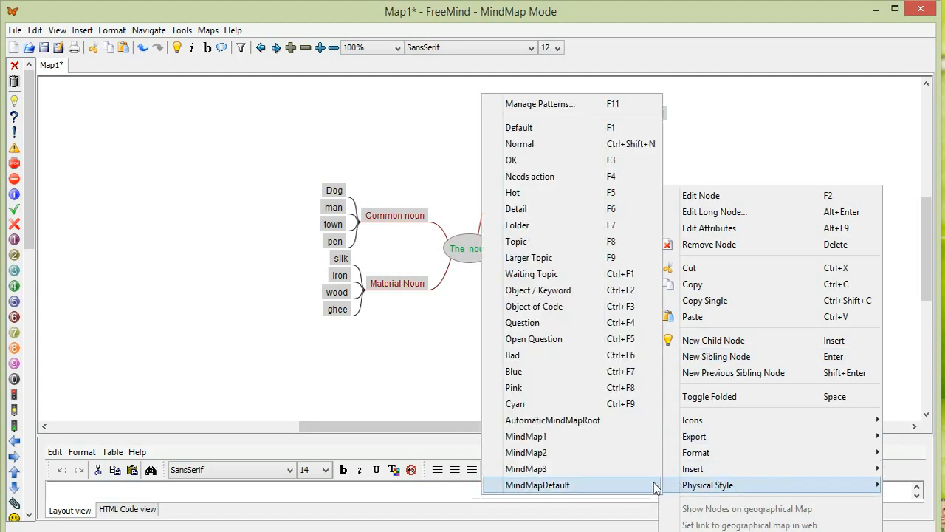
pyautogui.click(612, 377)
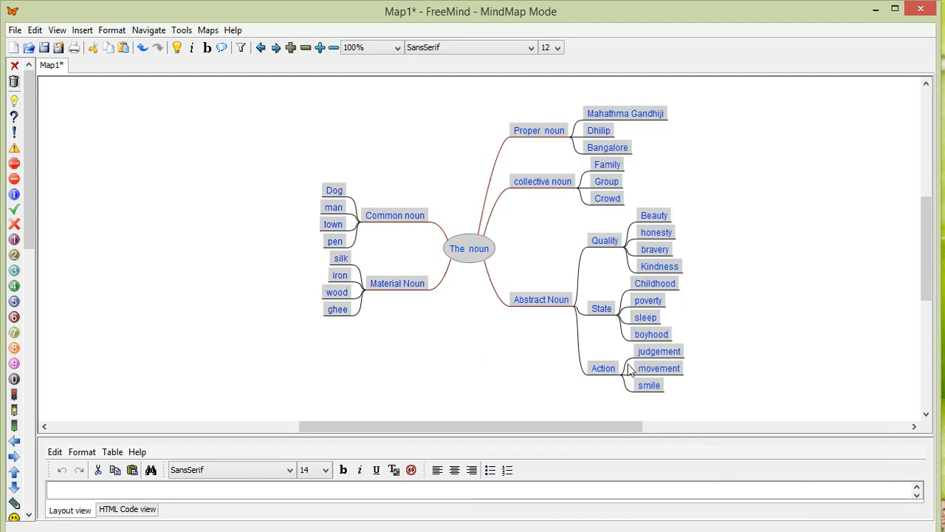
# Step: Apply the AutomaticMindMapRoot physical style to all nodes so each level gets its own colour
pyautogui.rightClick(628, 369)
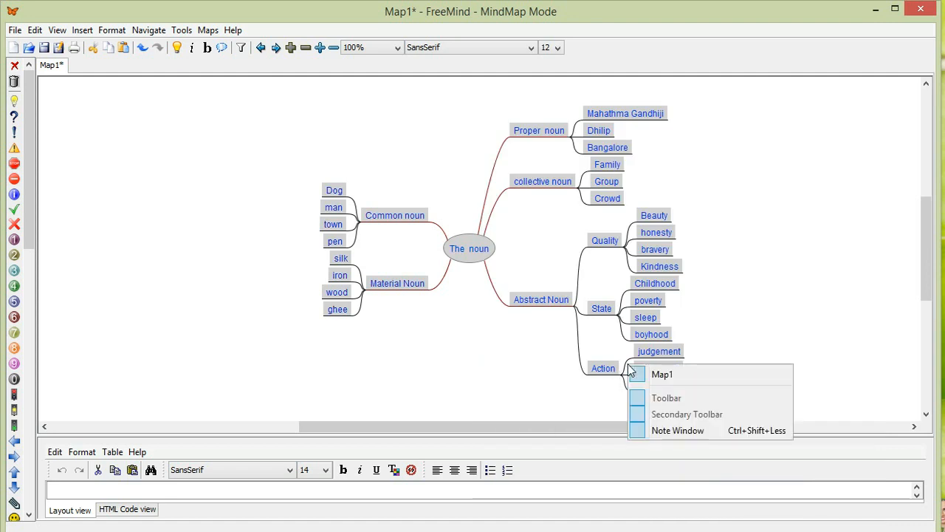
pyautogui.rightClick(660, 292)
pyautogui.moveTo(727, 485)
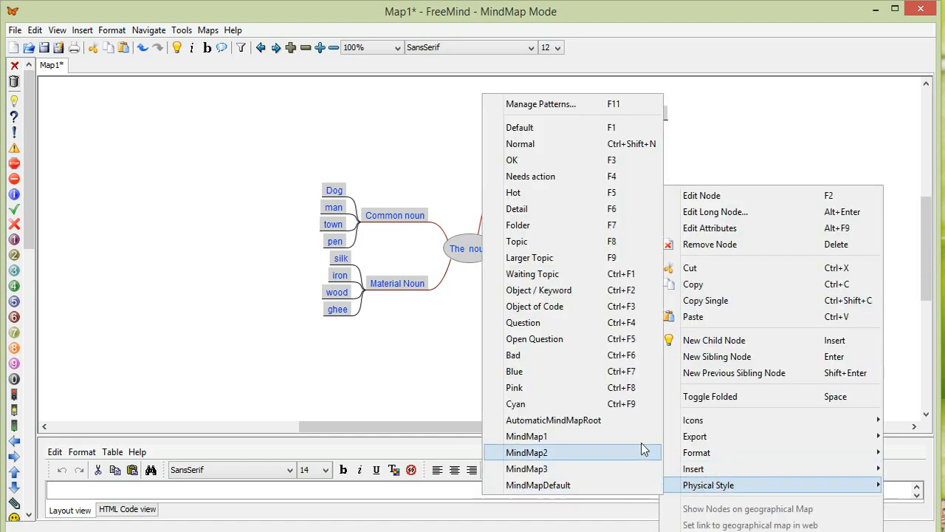
pyautogui.click(646, 420)
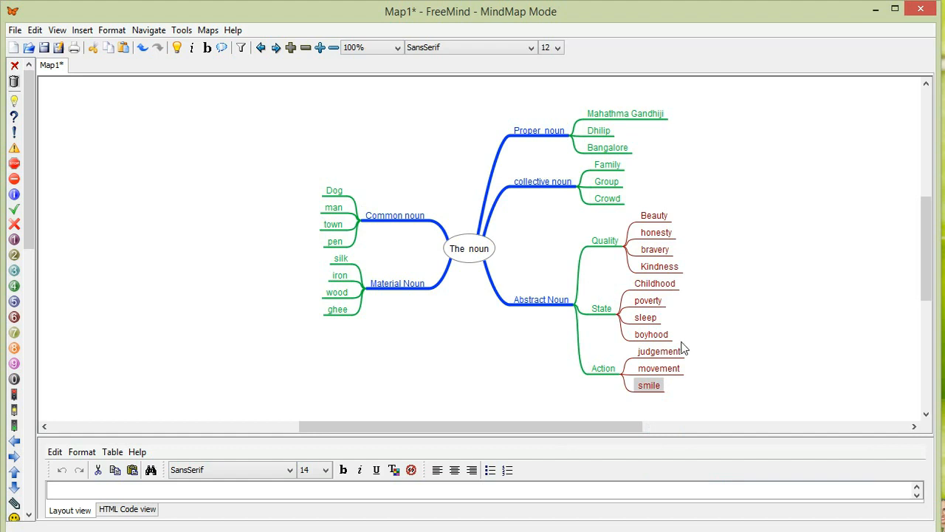
# Step: Select all nodes and enlarge their font size to 16 and finally to 18, leaving the full selection
pyautogui.hotkey('ctrl', 'a')
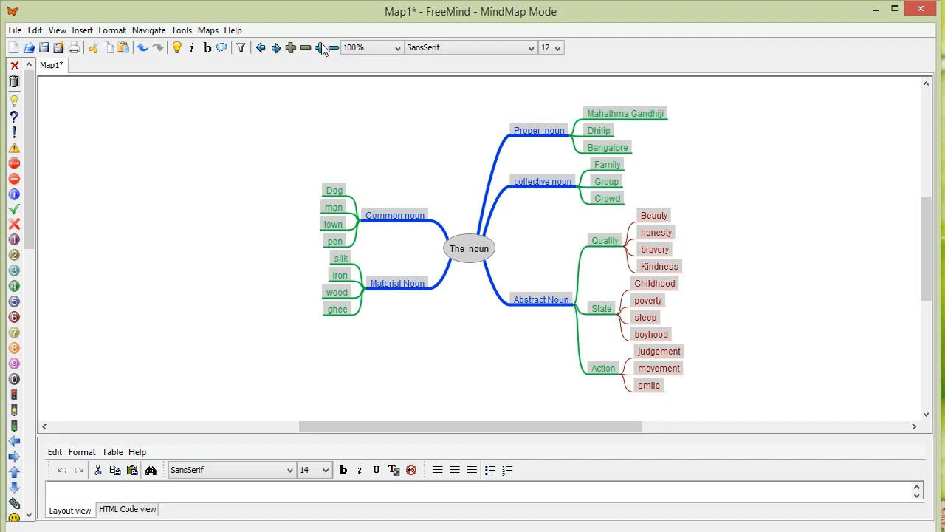
pyautogui.click(558, 48)
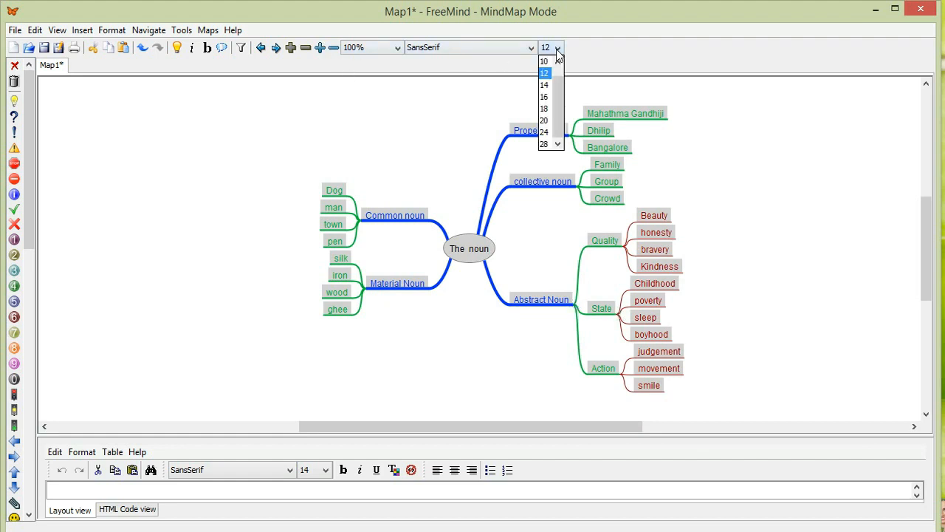
pyautogui.click(546, 97)
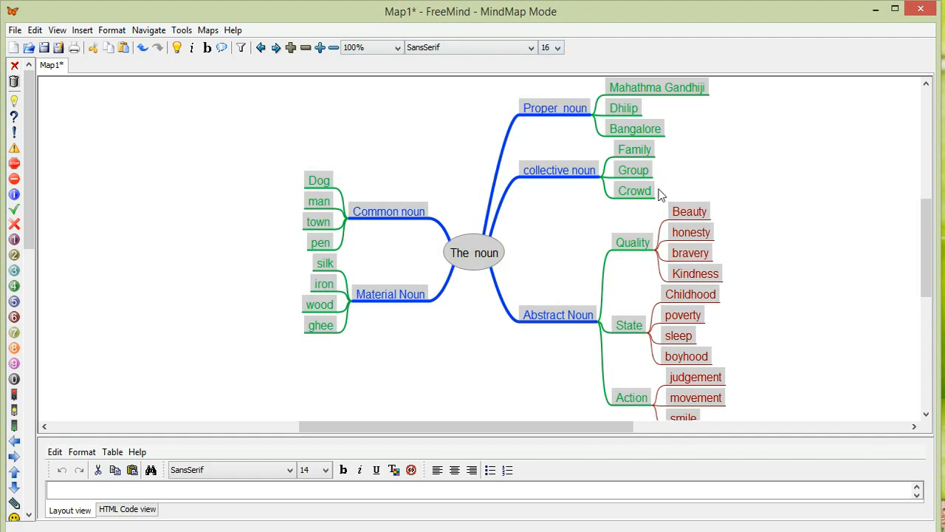
pyautogui.click(558, 48)
pyautogui.click(544, 110)
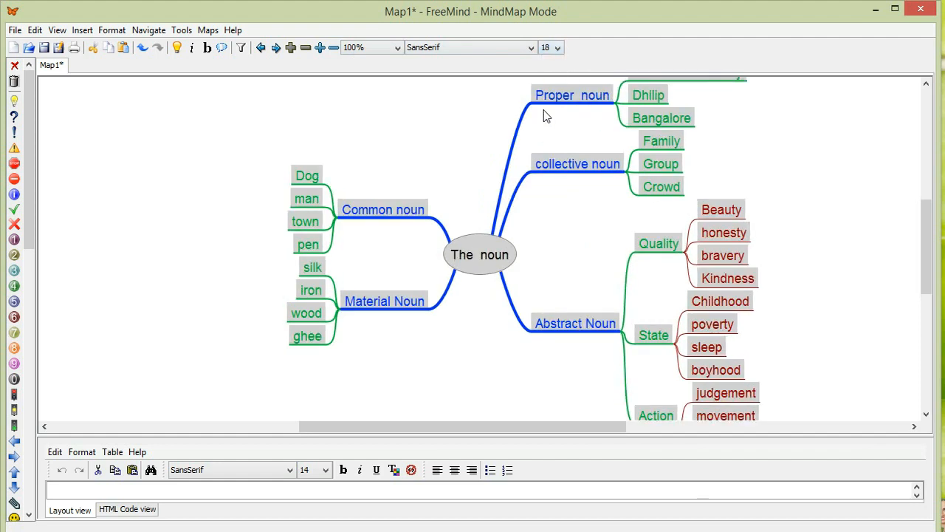
pyautogui.click(725, 165)
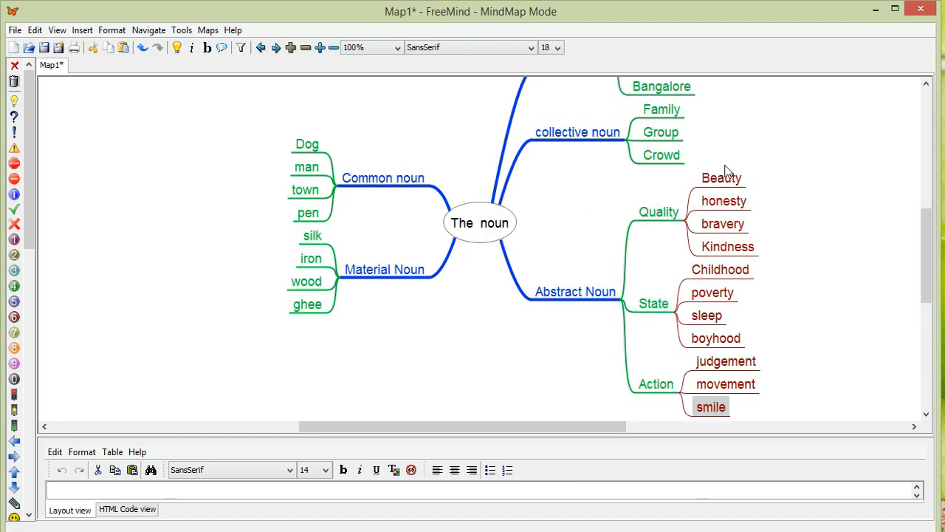
# Step: Mark the Proper noun node with the number 1 icon and the Common noun node with the number 2 icon
pyautogui.moveTo(921, 282)
pyautogui.mouseDown()
pyautogui.moveTo(922, 328)
pyautogui.moveTo(921, 205)
pyautogui.moveTo(922, 282)
pyautogui.mouseUp()
pyautogui.click(800, 242)
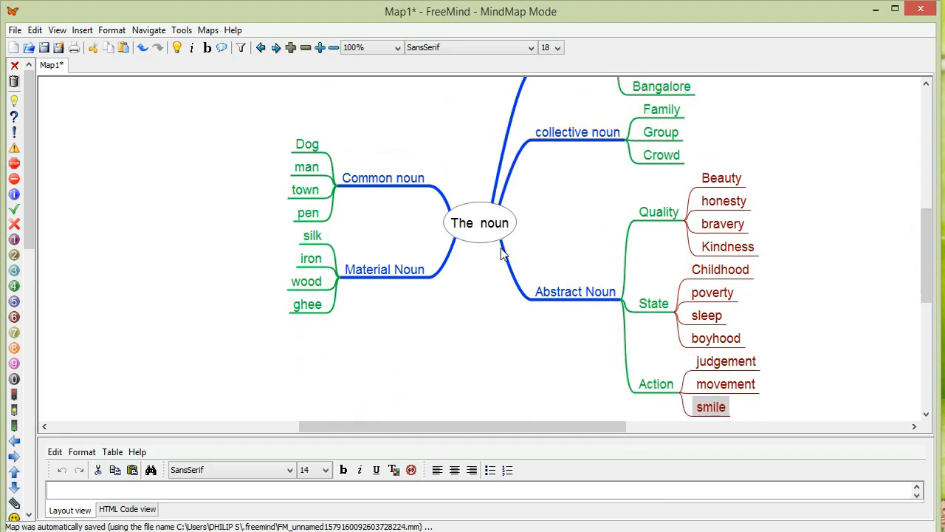
pyautogui.click(490, 215)
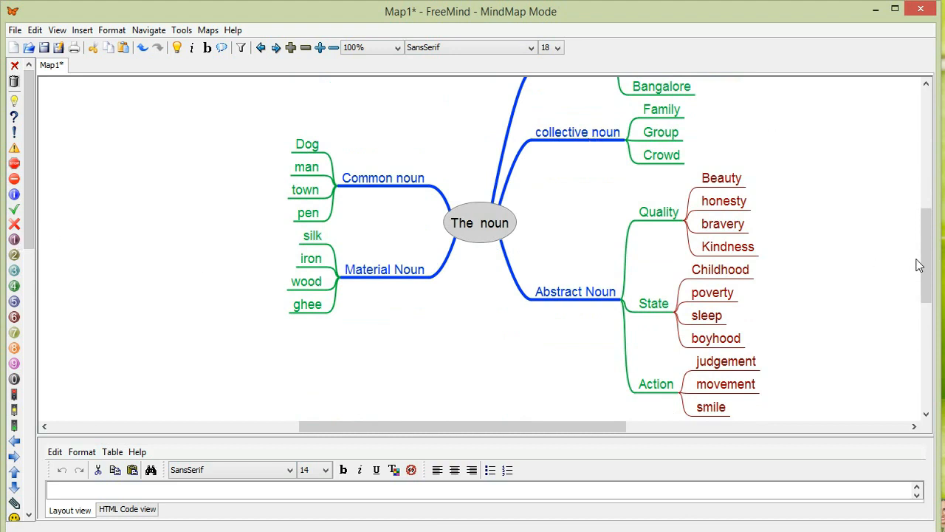
pyautogui.moveTo(928, 269); pyautogui.dragTo(928, 246)
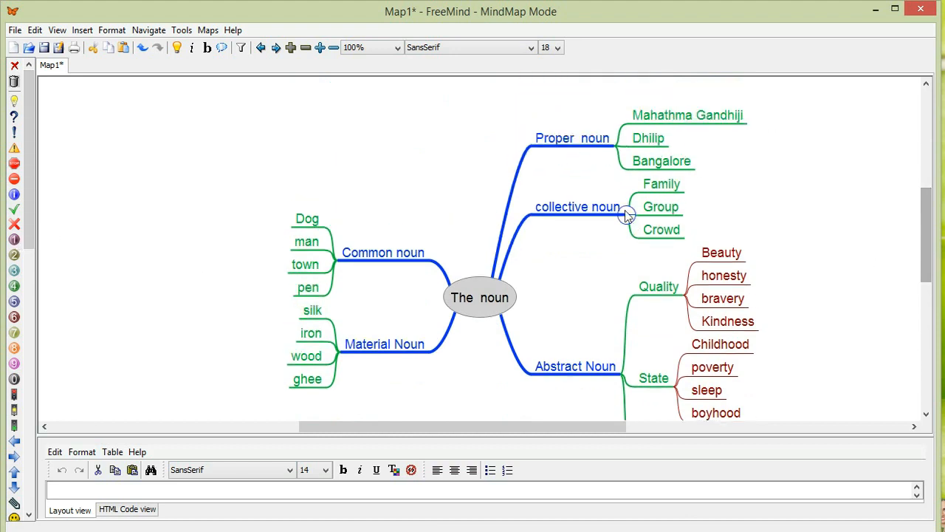
pyautogui.click(534, 143)
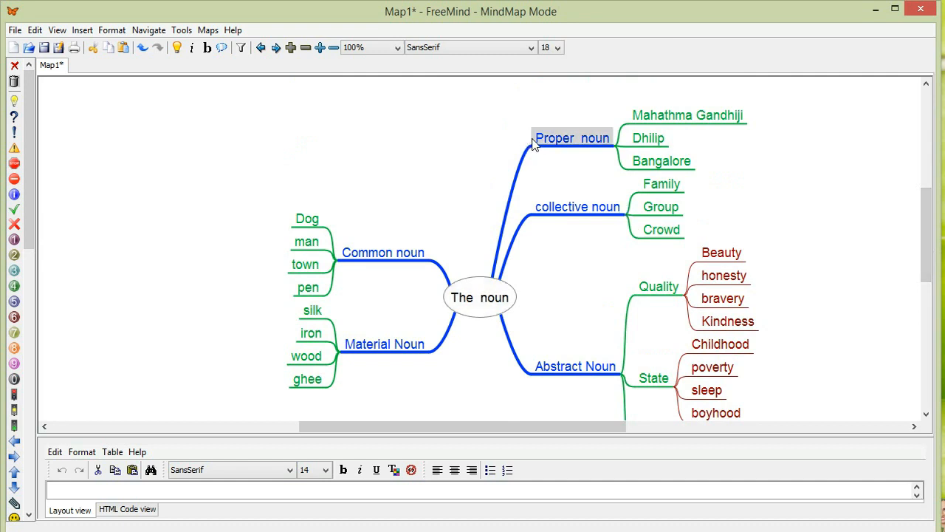
pyautogui.click(14, 241)
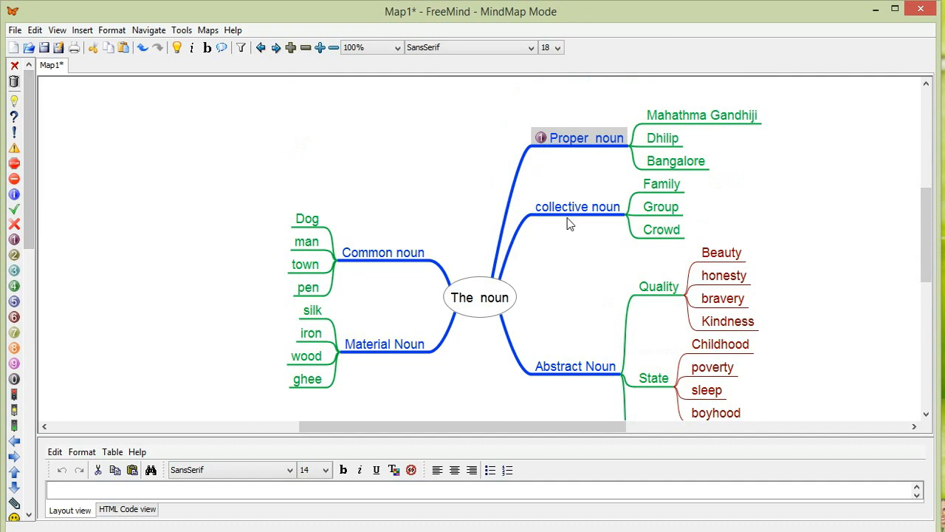
pyautogui.click(399, 256)
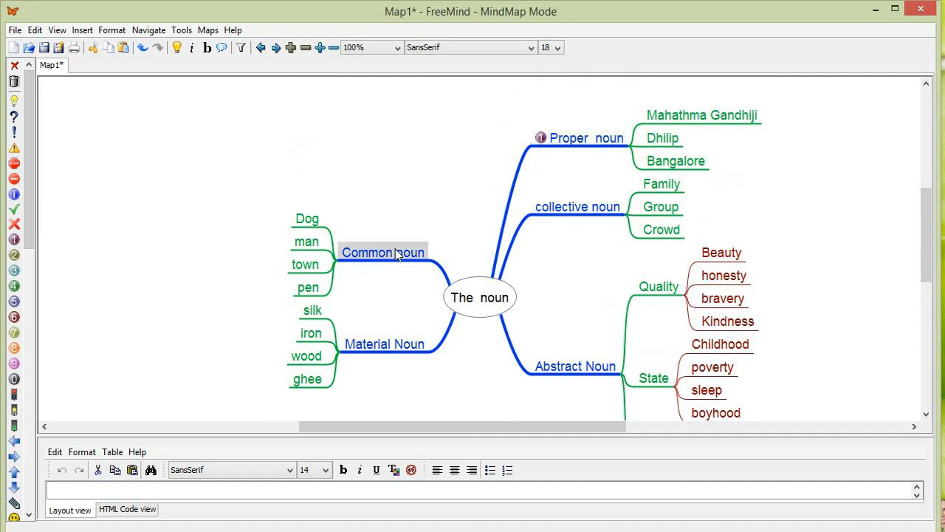
pyautogui.click(14, 254)
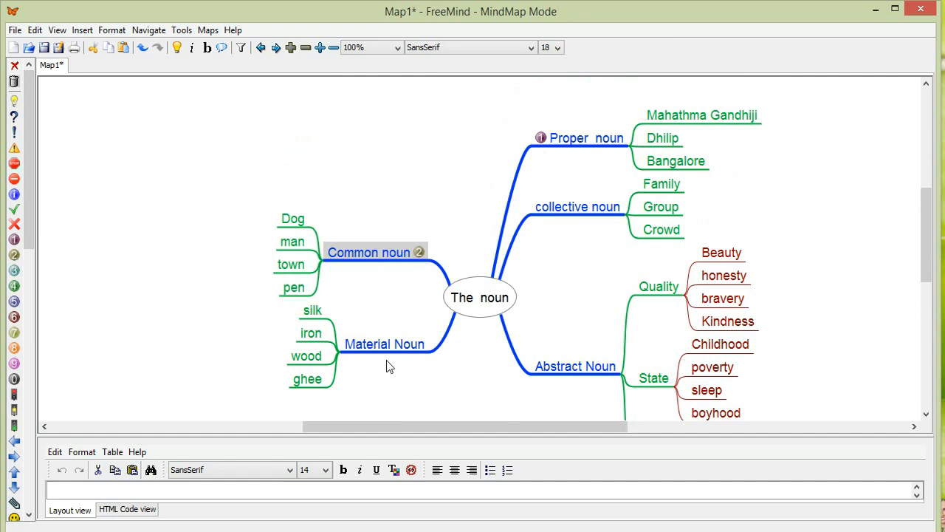
# Step: Mark the collective noun node with the number 3 icon, Material Noun with number 4 and Abstract Noun with number 5
pyautogui.click(548, 218)
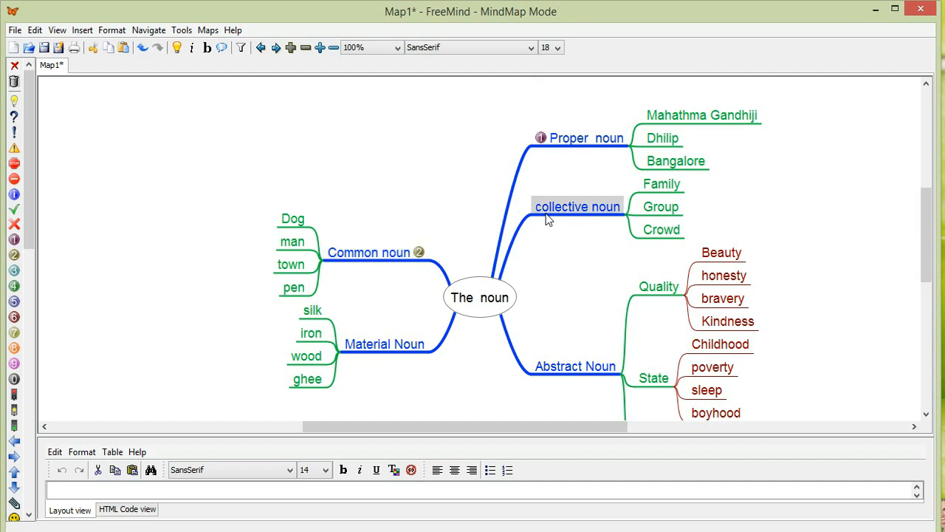
pyautogui.click(14, 271)
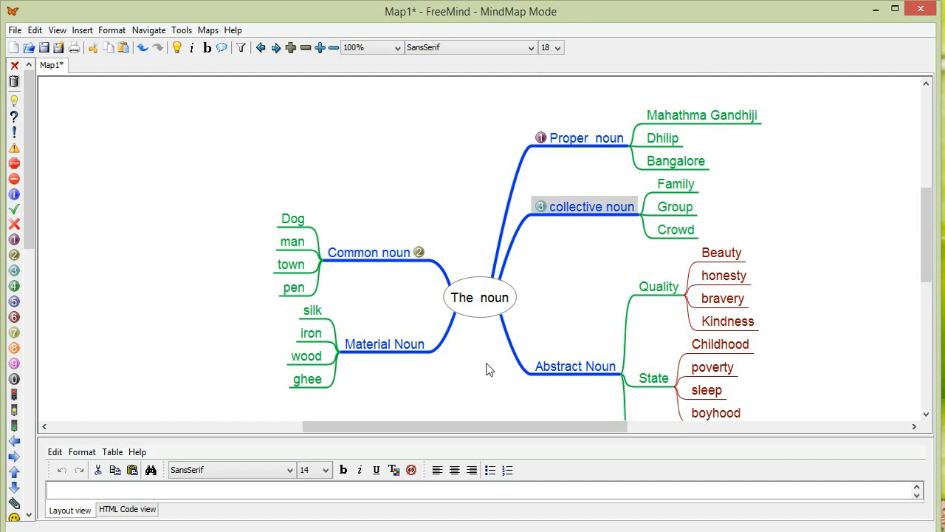
pyautogui.click(426, 349)
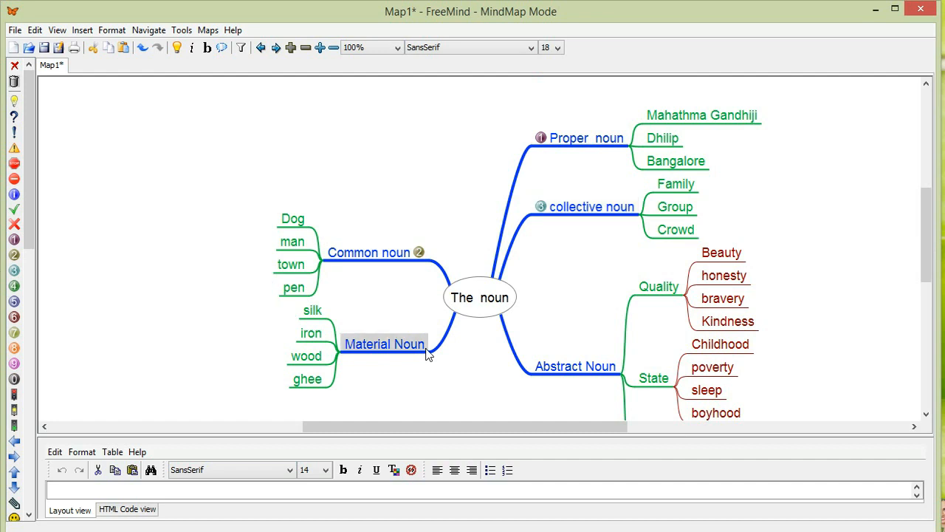
pyautogui.click(14, 286)
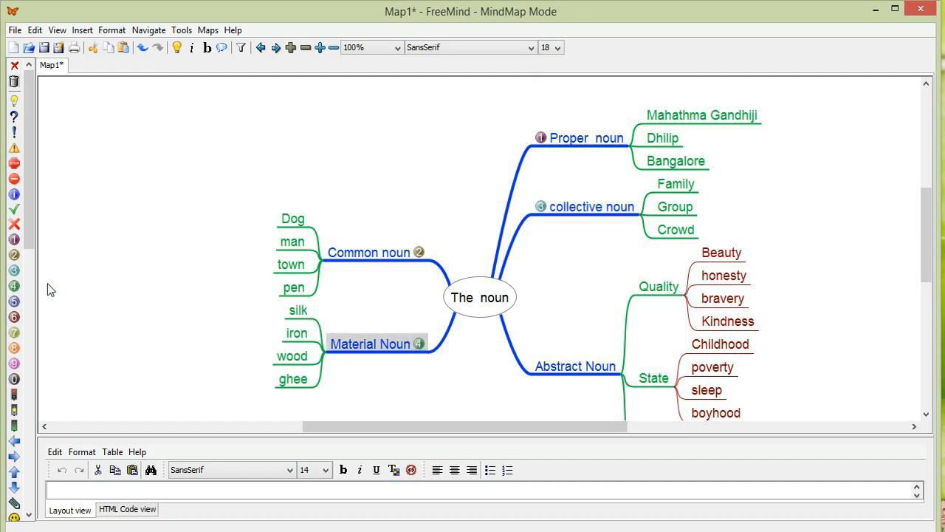
pyautogui.click(567, 373)
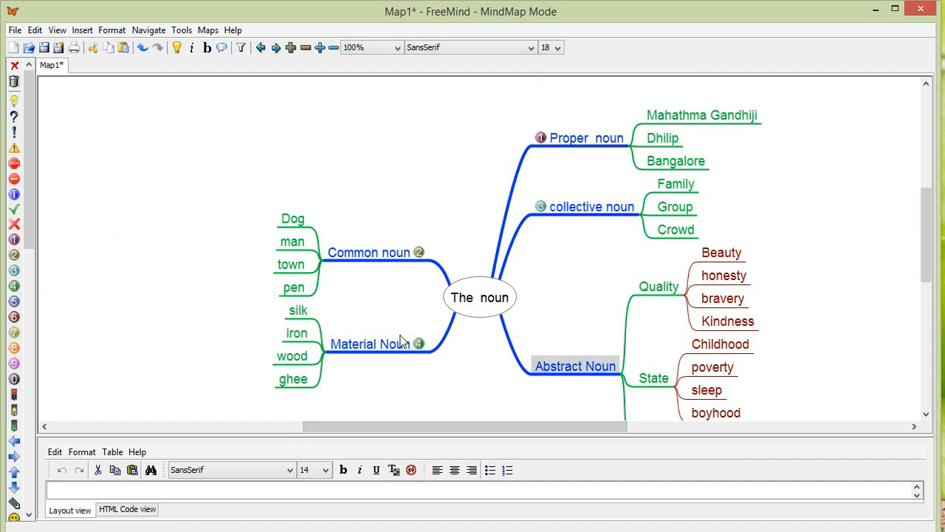
pyautogui.click(14, 301)
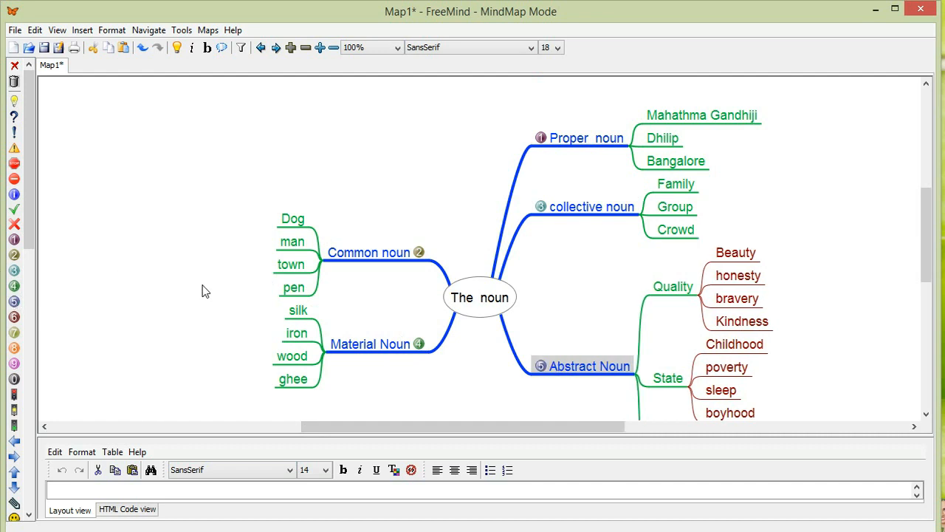
# Step: Give the central "The noun" node a turquoise background colour
pyautogui.click(492, 297)
pyautogui.rightClick(492, 298)
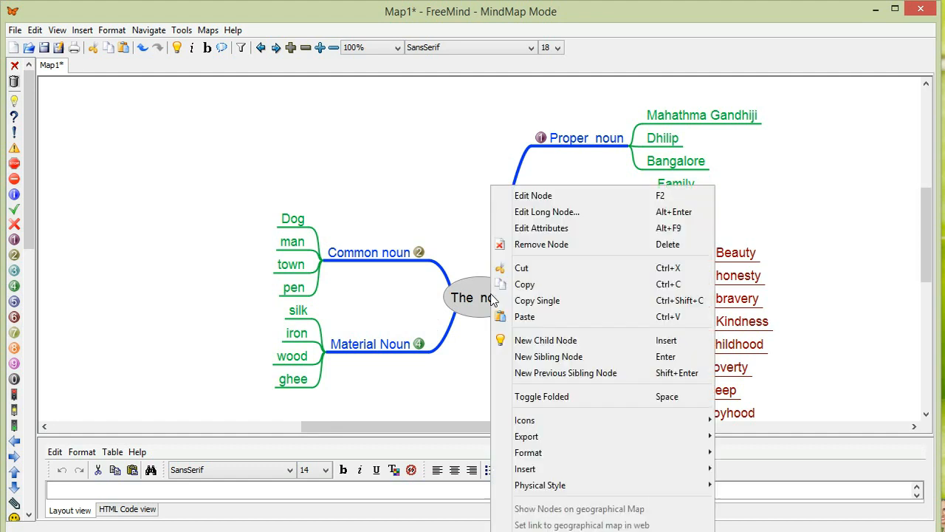
pyautogui.moveTo(623, 458)
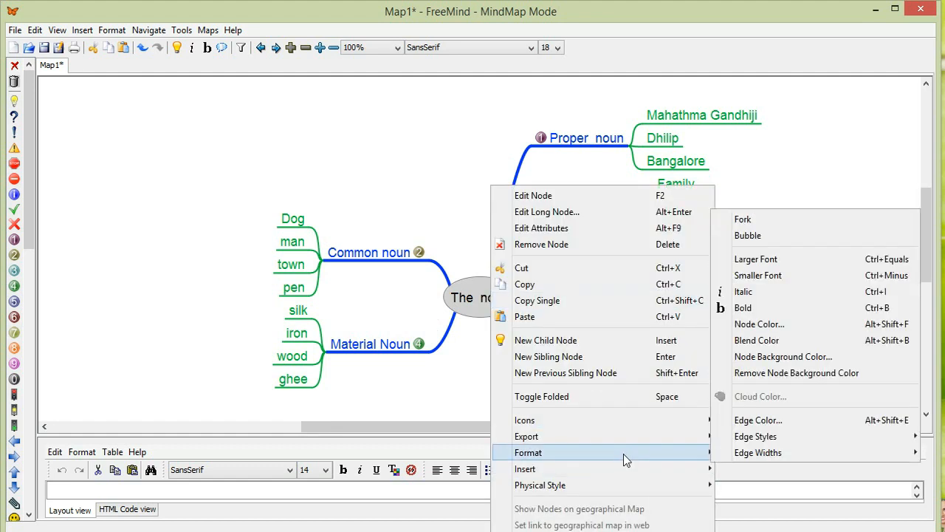
pyautogui.moveTo(694, 439)
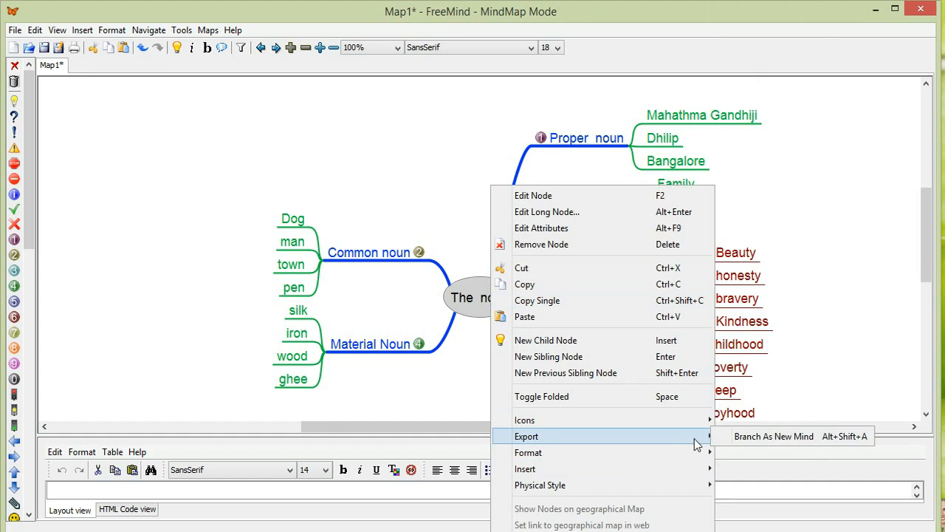
pyautogui.moveTo(749, 443)
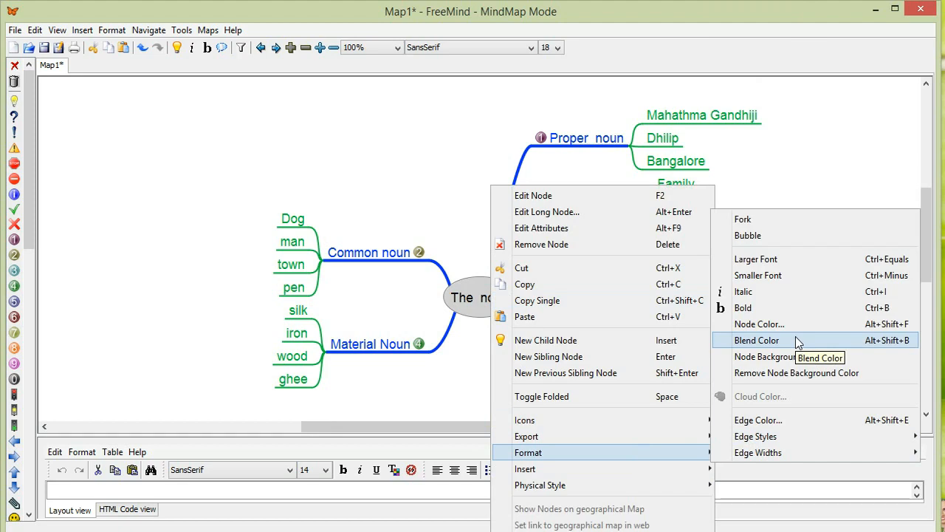
pyautogui.click(804, 356)
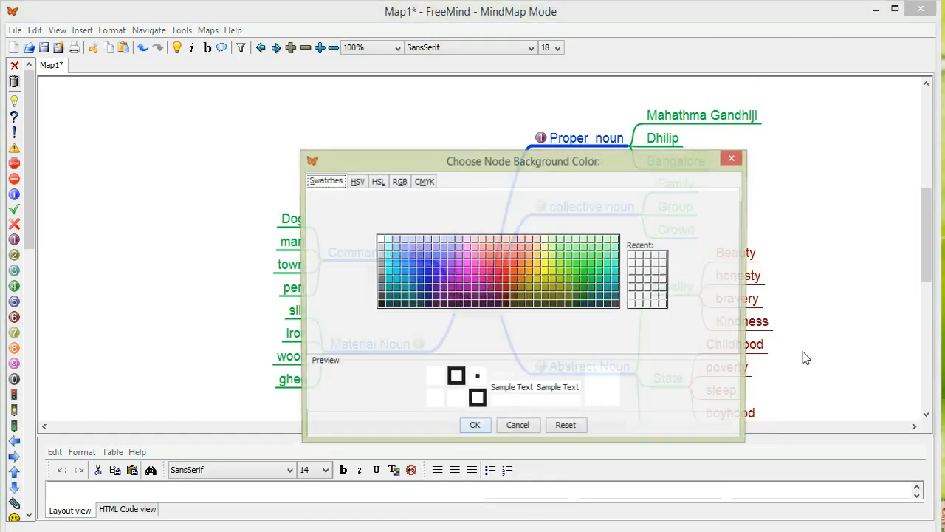
pyautogui.click(617, 271)
pyautogui.click(474, 428)
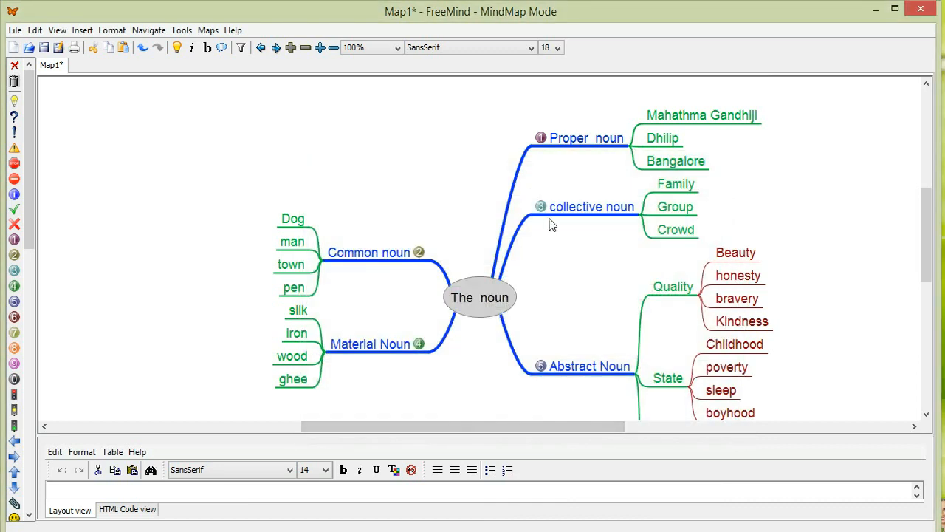
# Step: Make the collective noun node blink with the Blinking Node format
pyautogui.click(549, 210)
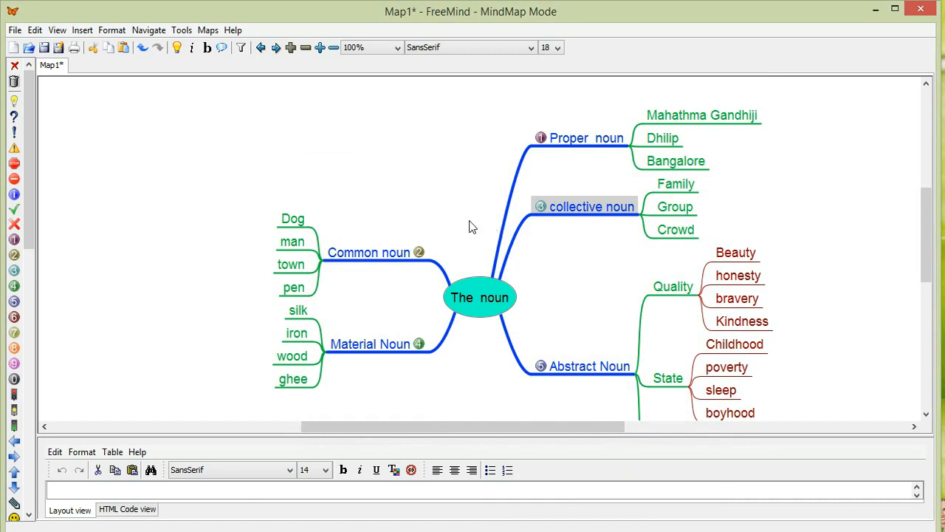
pyautogui.click(82, 30)
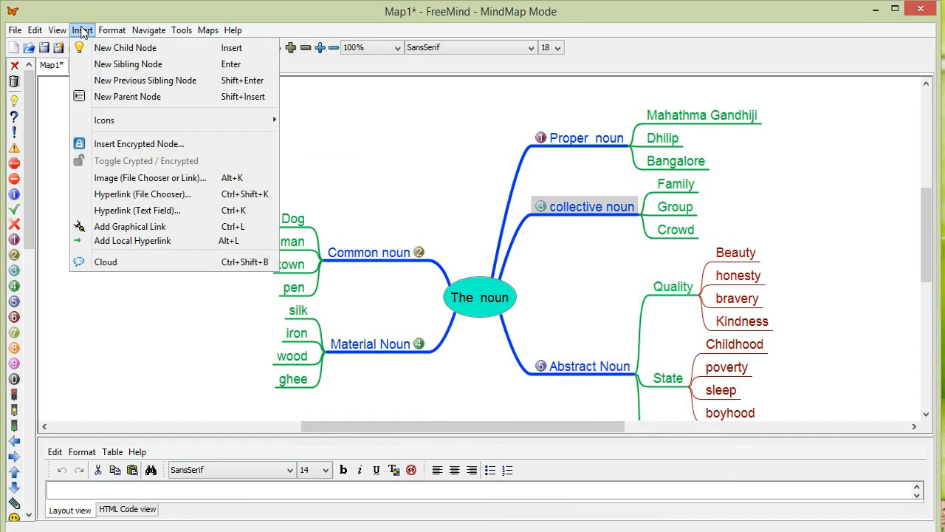
pyautogui.moveTo(102, 33)
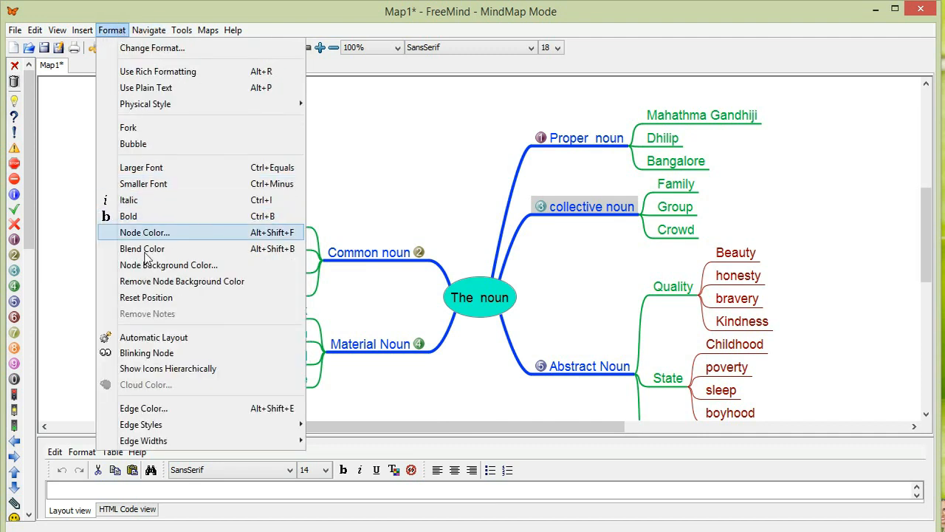
pyautogui.click(171, 360)
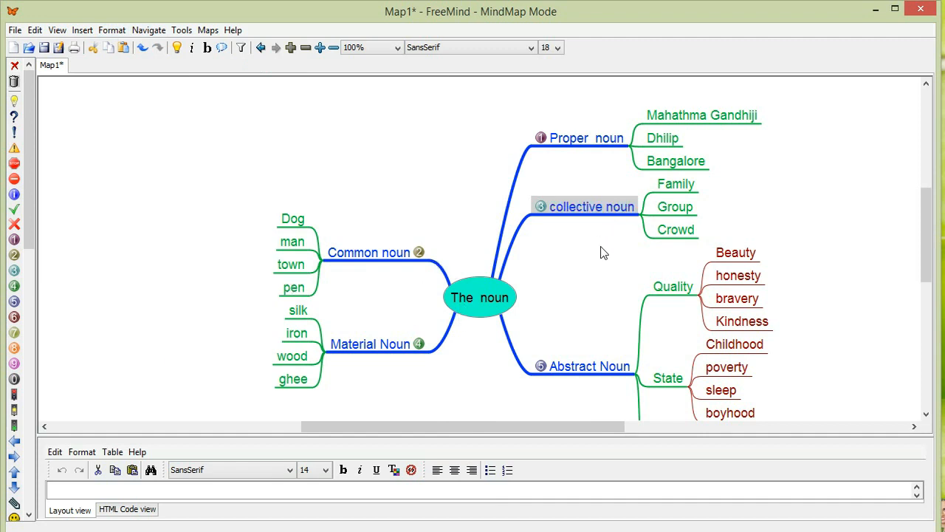
# Step: Apply the Bubble format to the Proper noun node, and fold and unfold its branch
pyautogui.click(598, 139)
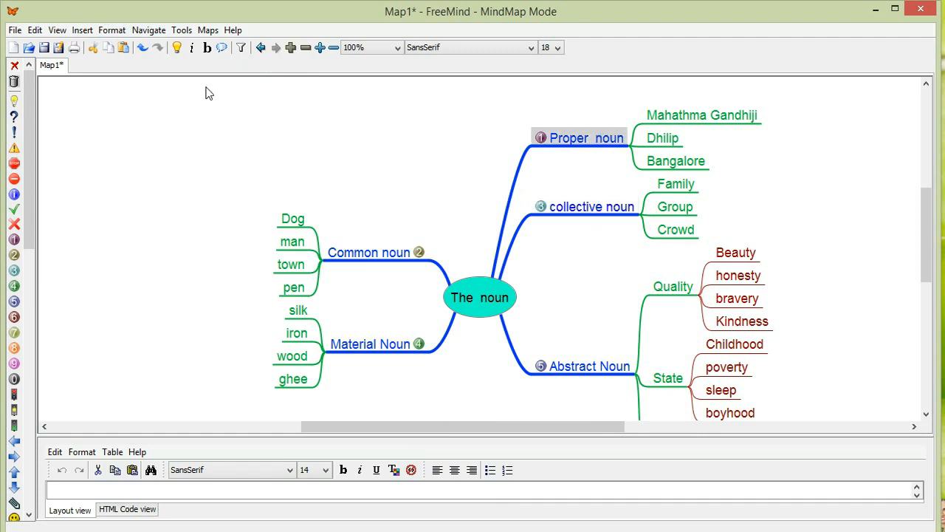
pyautogui.click(112, 31)
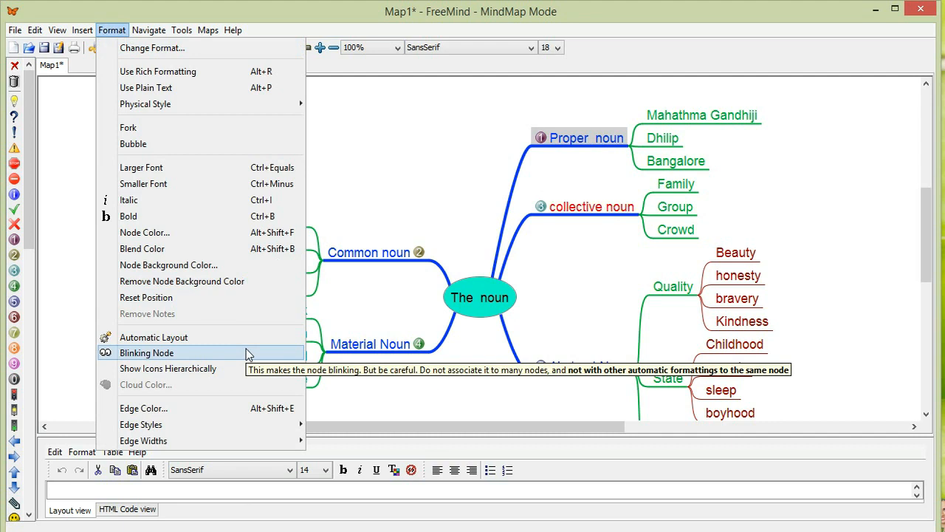
pyautogui.moveTo(164, 32)
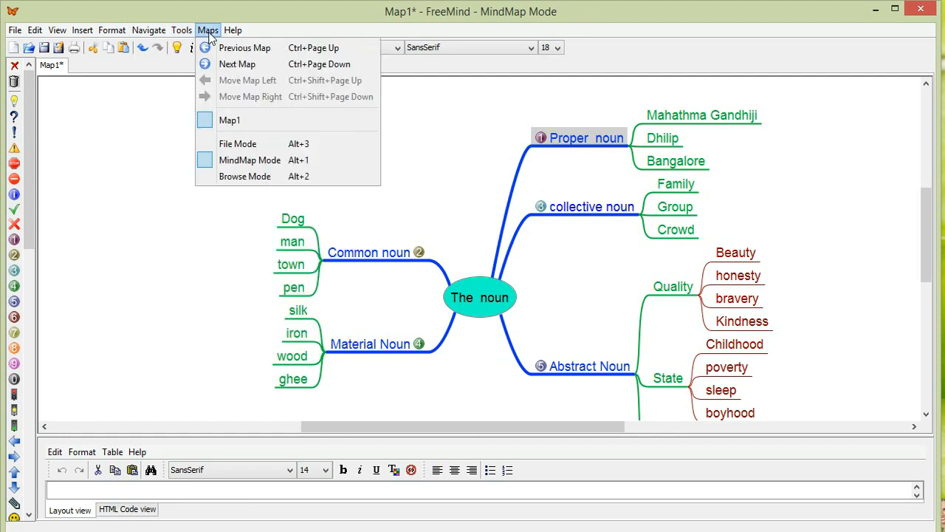
pyautogui.moveTo(124, 37)
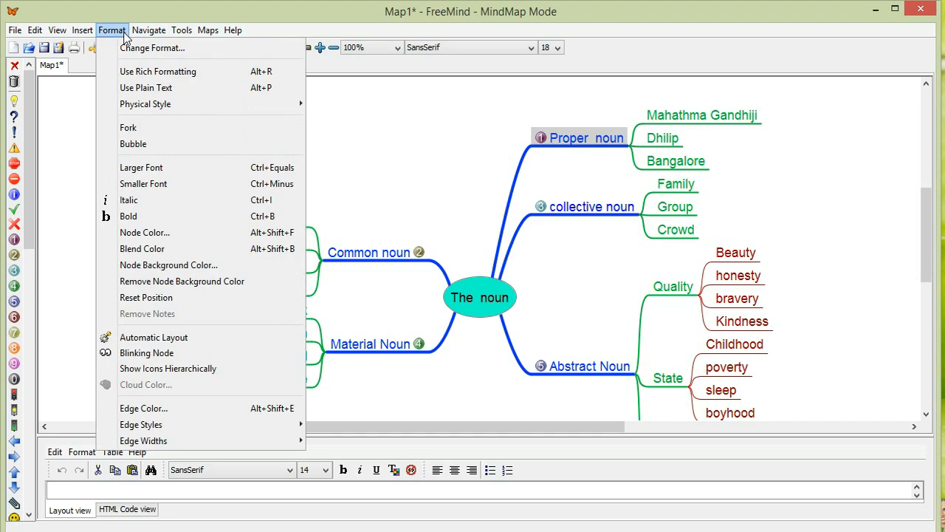
pyautogui.click(174, 148)
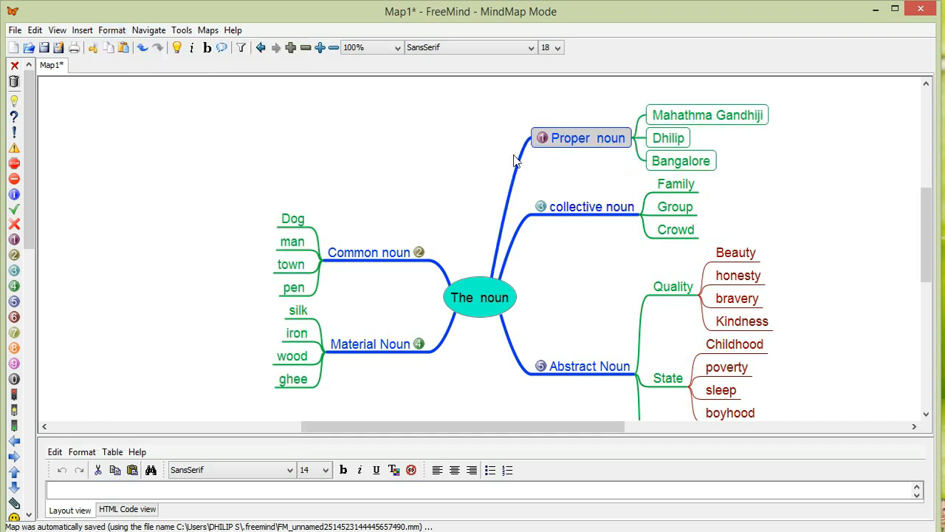
pyautogui.click(575, 144)
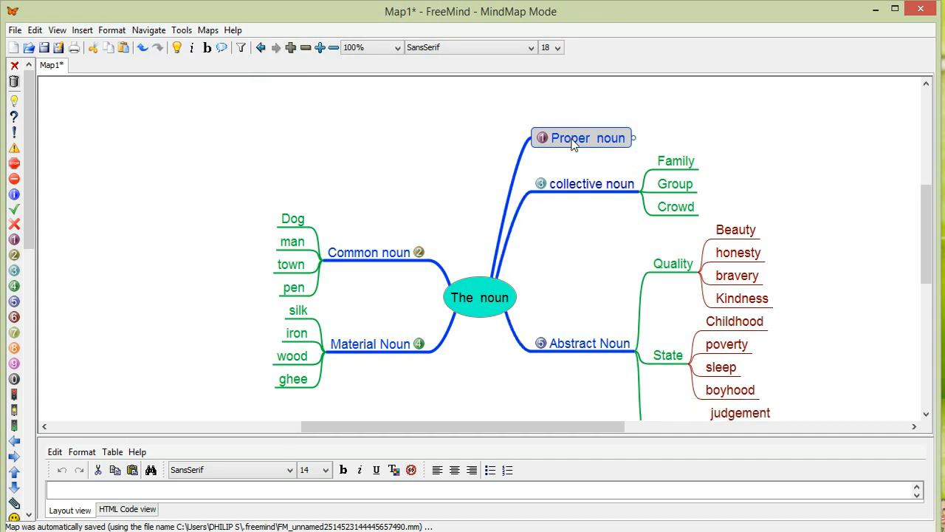
pyautogui.click(635, 144)
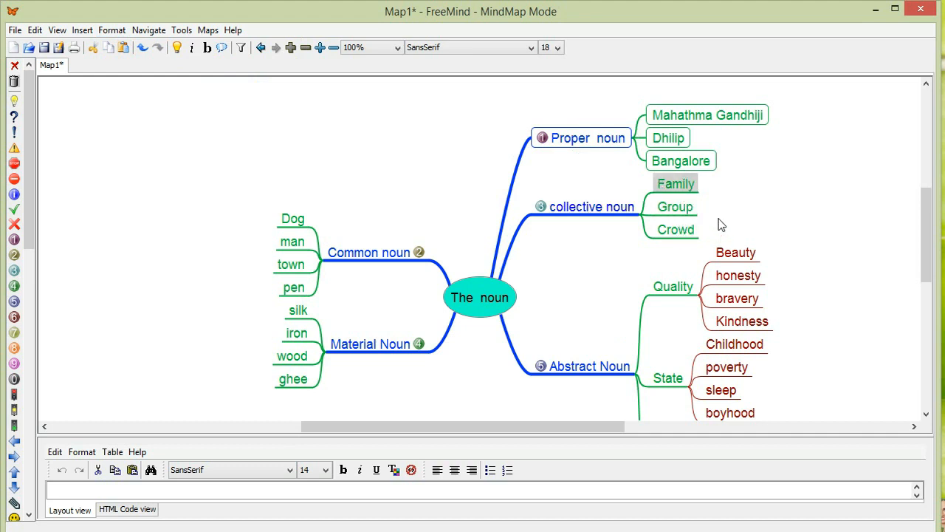
# Step: Fold the collective noun branch, apply the Bubble format to its node, and unfold the branch again
pyautogui.click(641, 214)
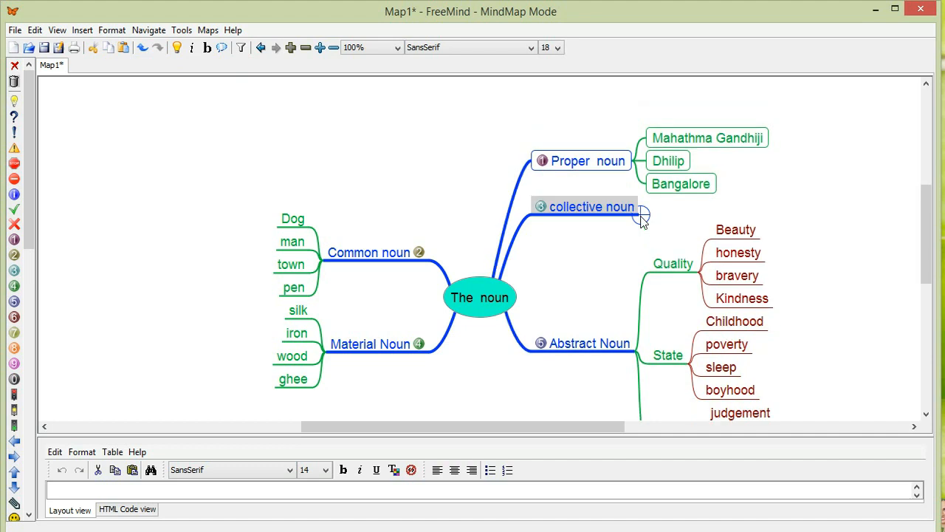
pyautogui.click(111, 30)
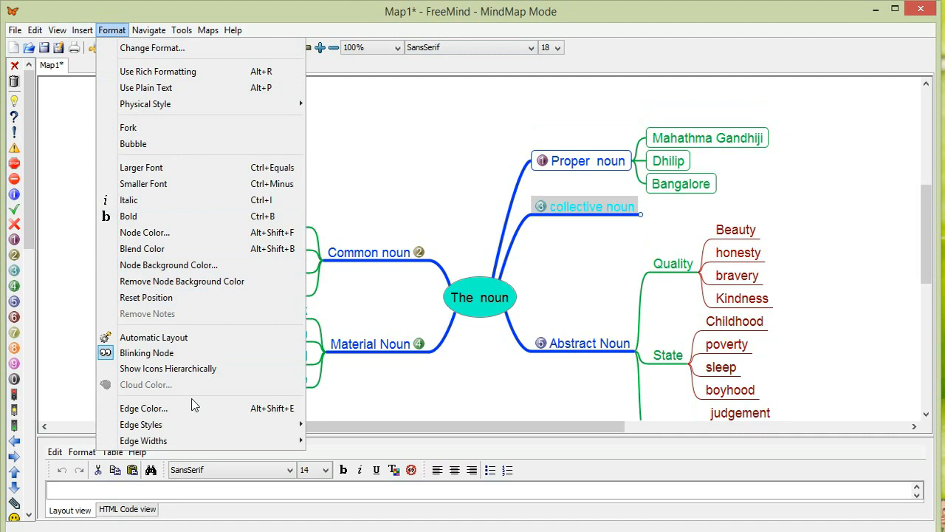
pyautogui.click(227, 148)
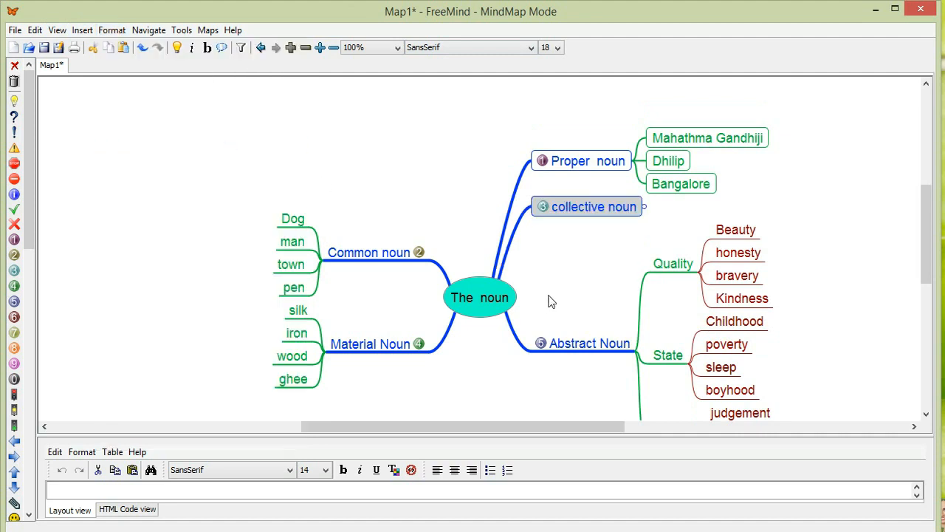
pyautogui.click(647, 208)
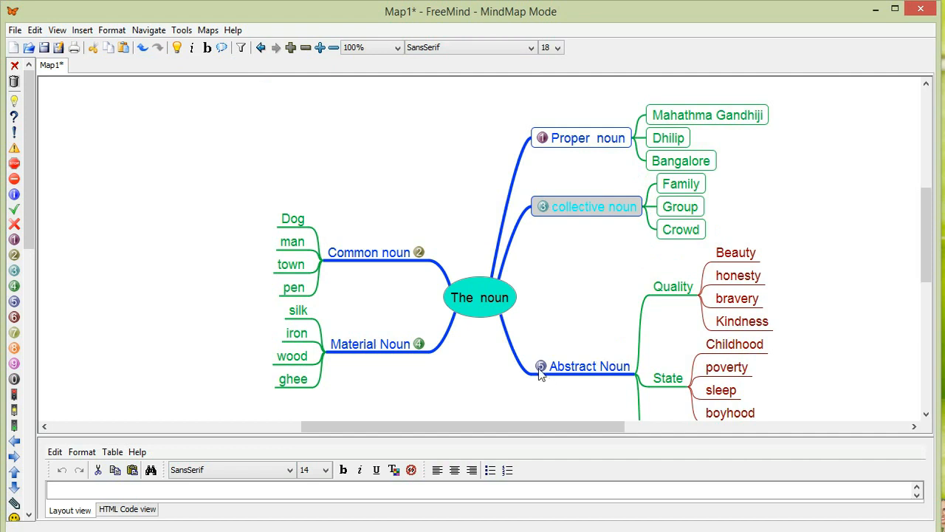
pyautogui.moveTo(541, 372)
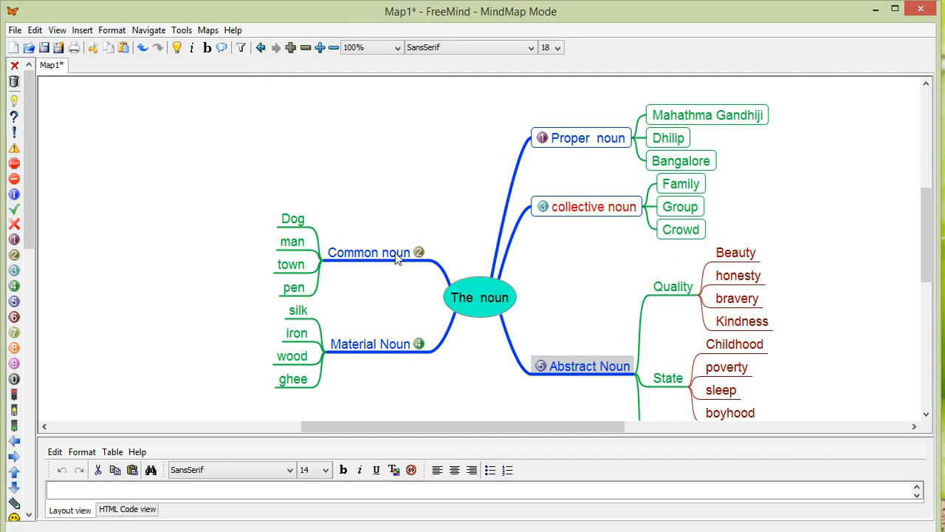
pyautogui.moveTo(397, 256)
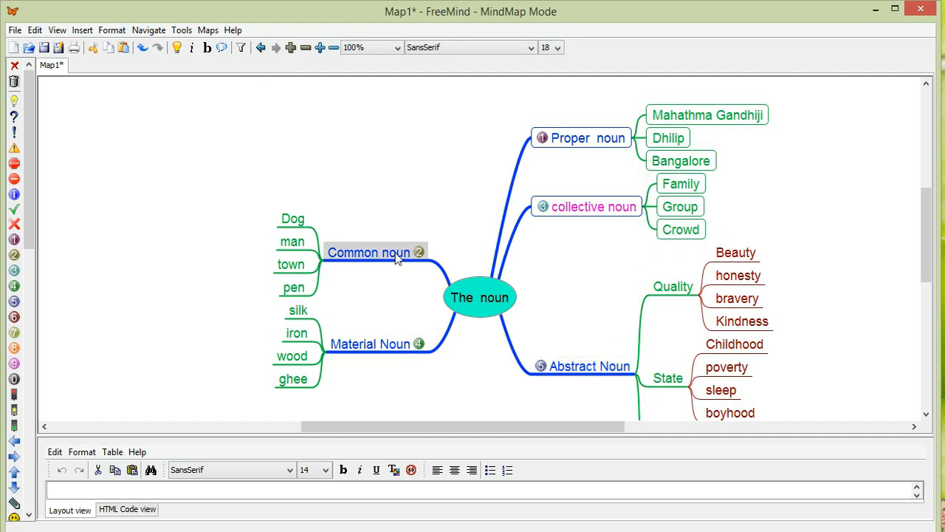
pyautogui.keyDown('alt'); pyautogui.click(395, 350); pyautogui.keyUp('alt')
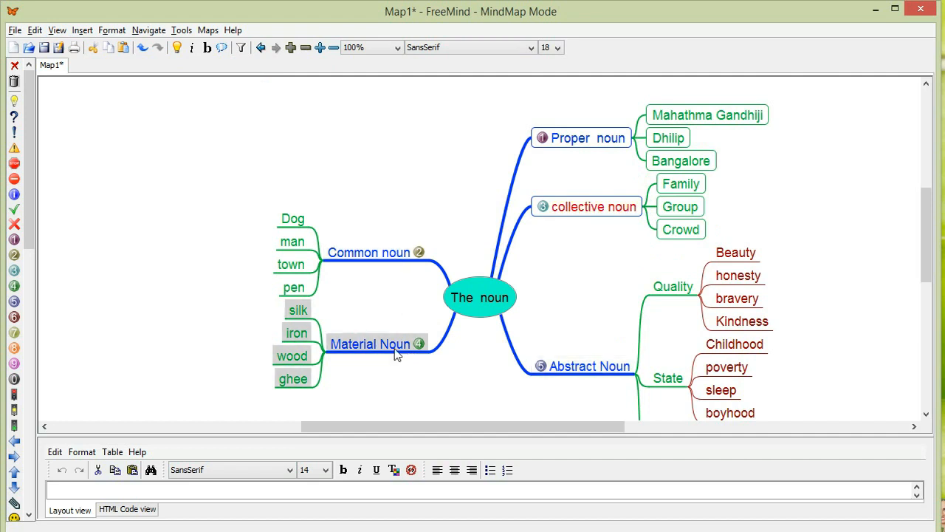
pyautogui.keyDown('alt'); pyautogui.click(412, 257); pyautogui.keyUp('alt')
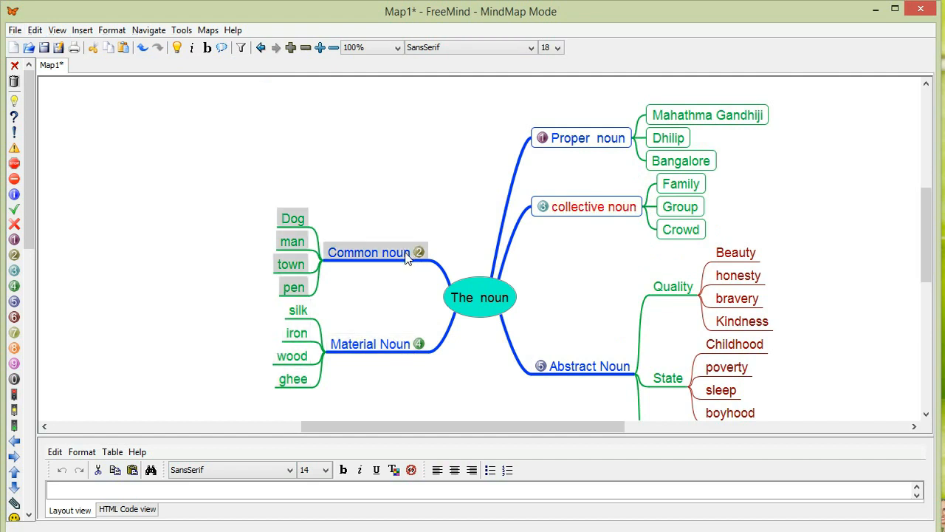
pyautogui.keyDown('ctrl'); pyautogui.click(387, 350); pyautogui.keyUp('ctrl')
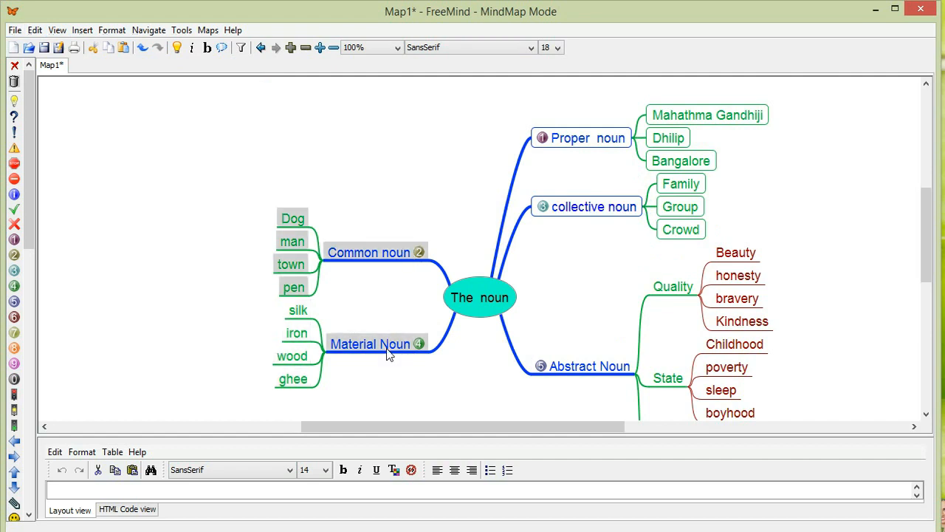
# Step: Apply the Bubble format to the Material Noun, Common noun and Abstract Noun nodes together
pyautogui.click(324, 352)
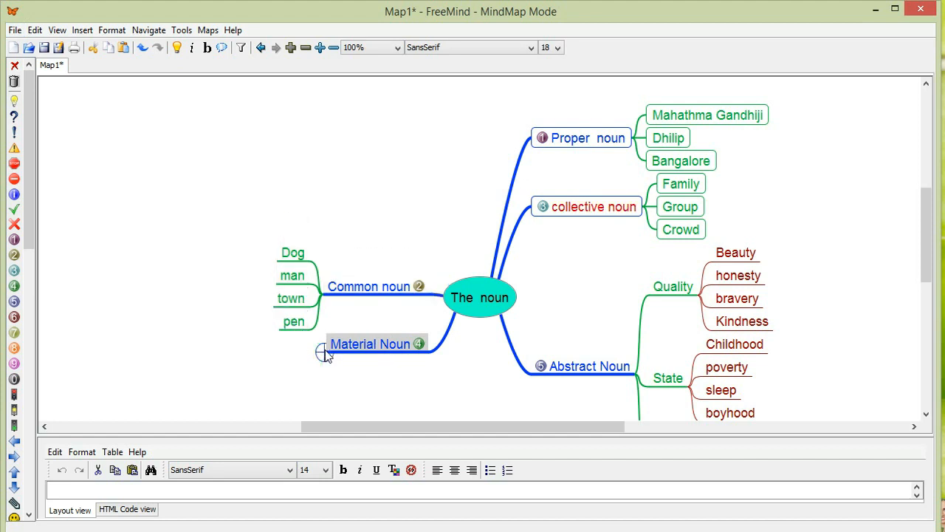
pyautogui.click(324, 352)
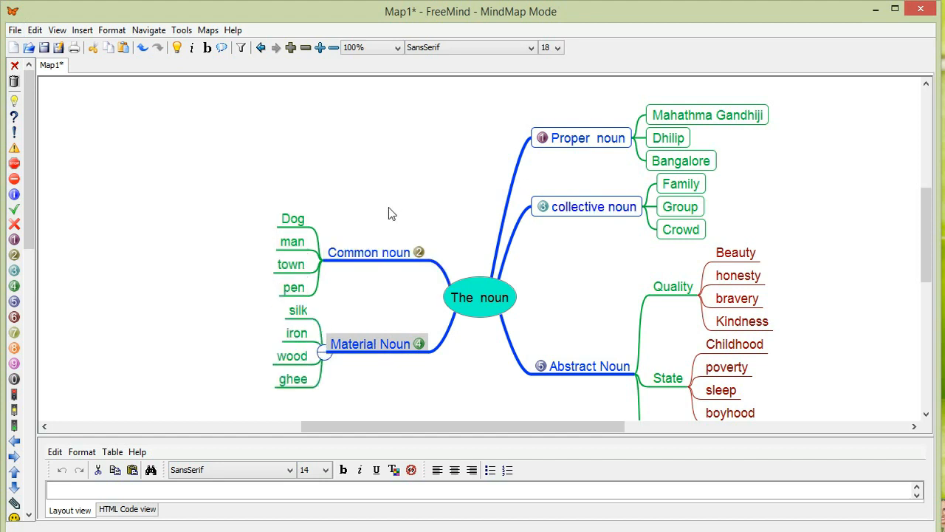
pyautogui.keyDown('ctrl'); pyautogui.click(377, 255); pyautogui.keyUp('ctrl')
pyautogui.keyDown('ctrl'); pyautogui.click(577, 364); pyautogui.keyUp('ctrl')
pyautogui.keyDown('ctrl'); pyautogui.click(576, 363); pyautogui.keyUp('ctrl')
pyautogui.keyDown('ctrl'); pyautogui.click(576, 364); pyautogui.keyUp('ctrl')
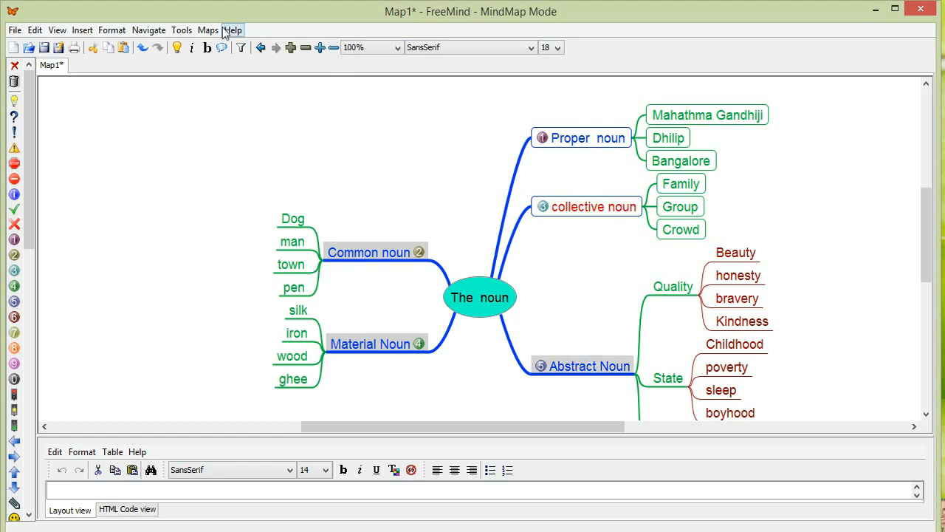
pyautogui.click(110, 30)
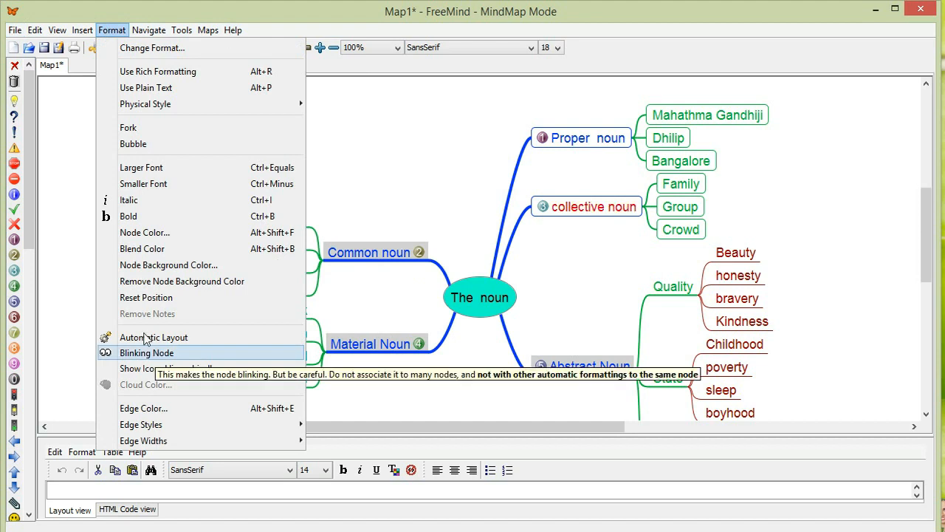
pyautogui.moveTo(84, 33)
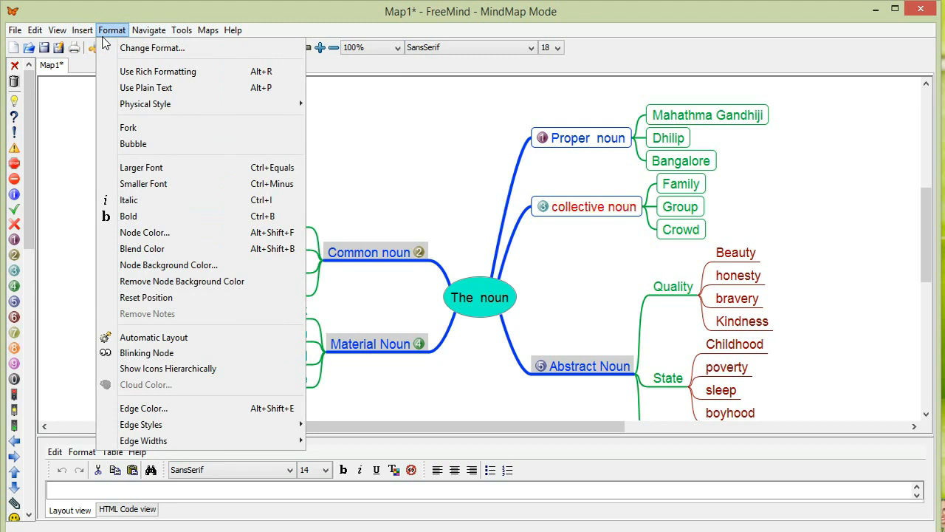
pyautogui.click(201, 147)
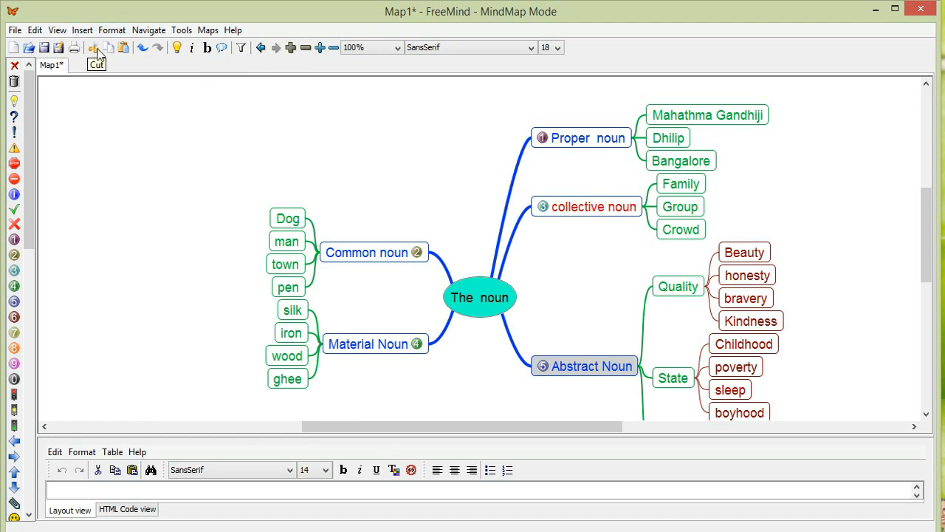
# Step: Try a cloud around the Abstract Noun branch with the collective noun branch folded, and undo both changes
pyautogui.click(222, 48)
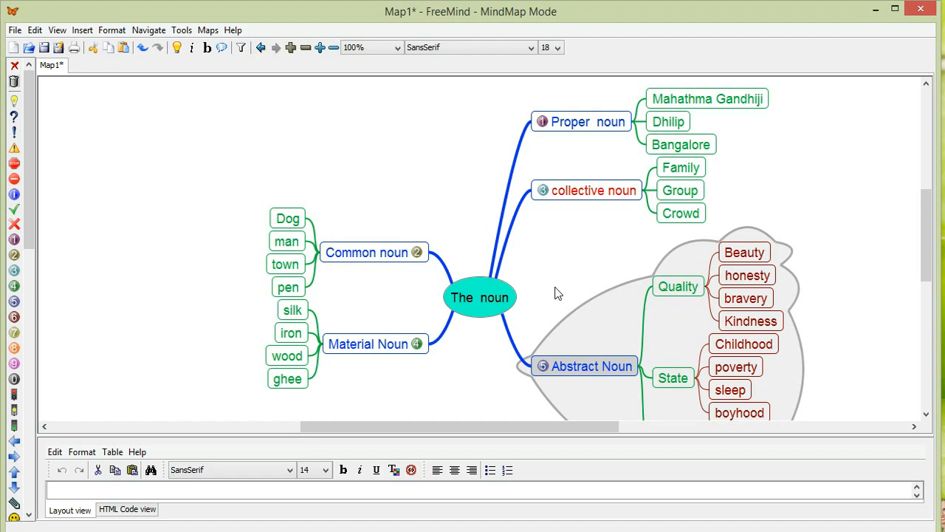
pyautogui.click(639, 190)
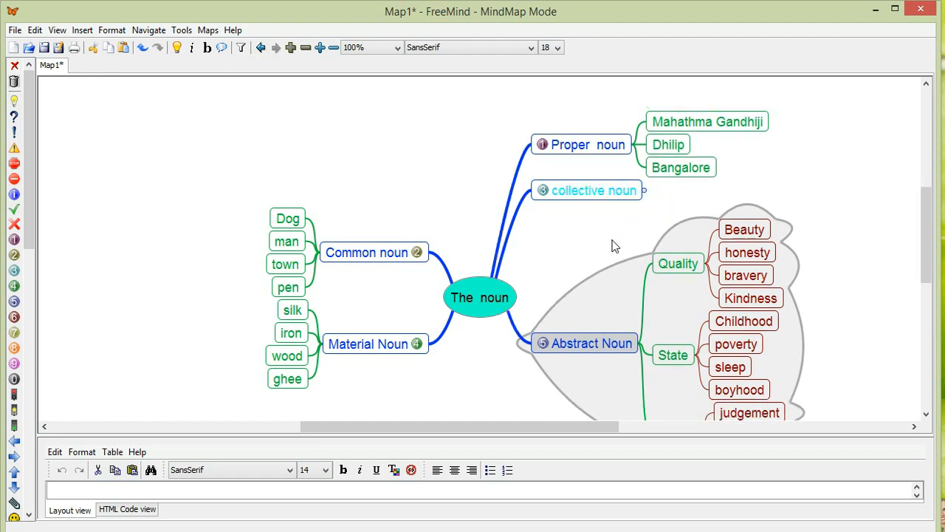
pyautogui.hotkey('ctrl', 'z')
pyautogui.hotkey('ctrl', 'z')
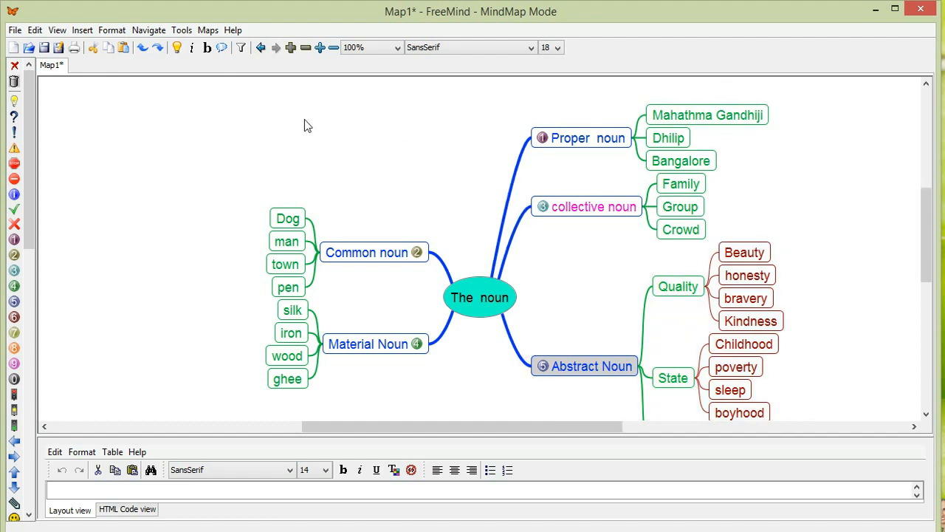
# Step: Try the green flower icon on the Abstract Noun node, and undo it
pyautogui.moveTo(30, 243); pyautogui.dragTo(47, 411)
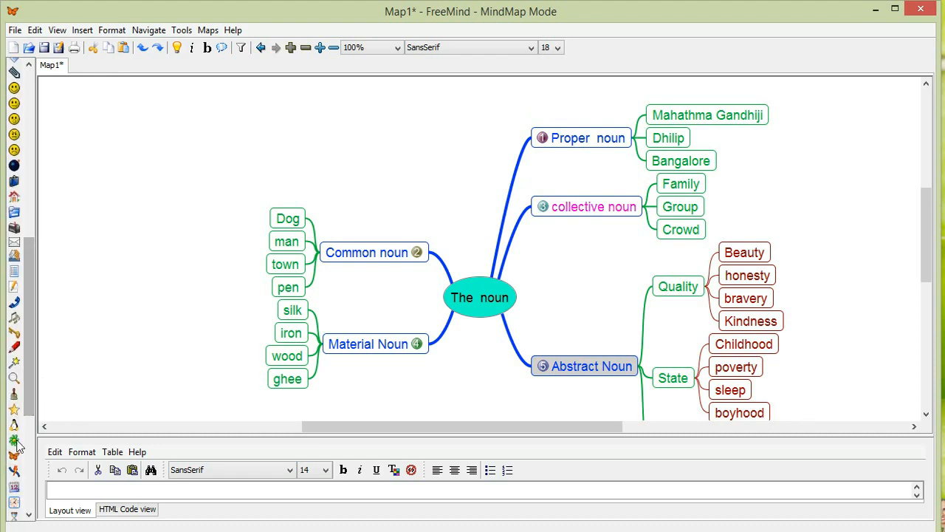
pyautogui.click(14, 441)
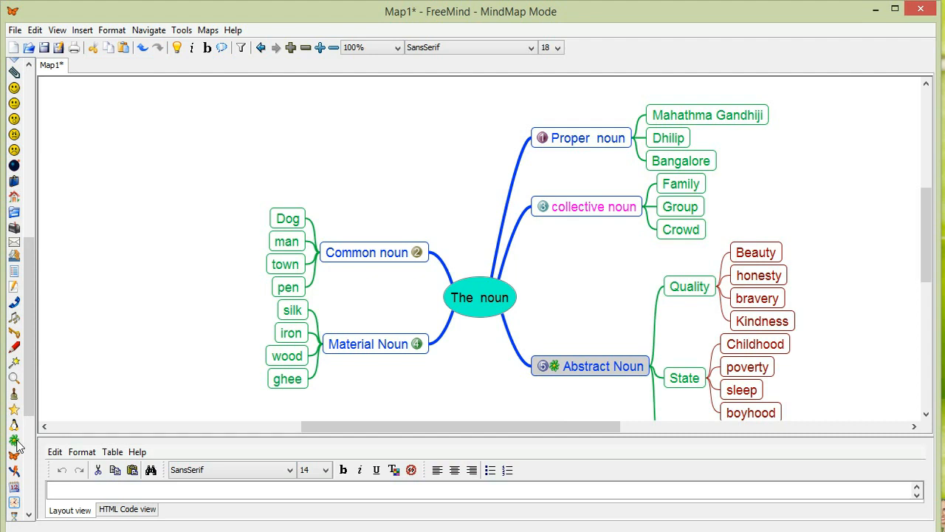
pyautogui.hotkey('ctrl', 'z')
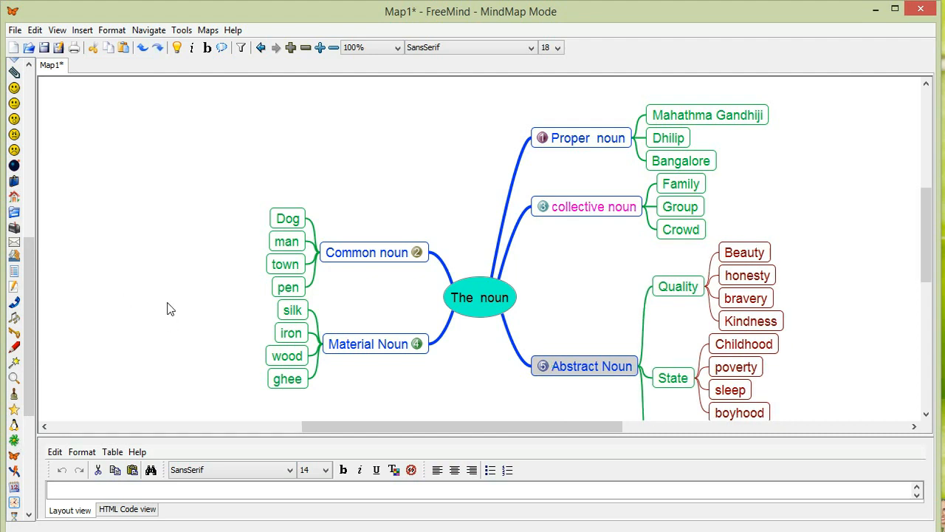
# Step: Add the penguin icon to the central "The noun" node
pyautogui.click(481, 296)
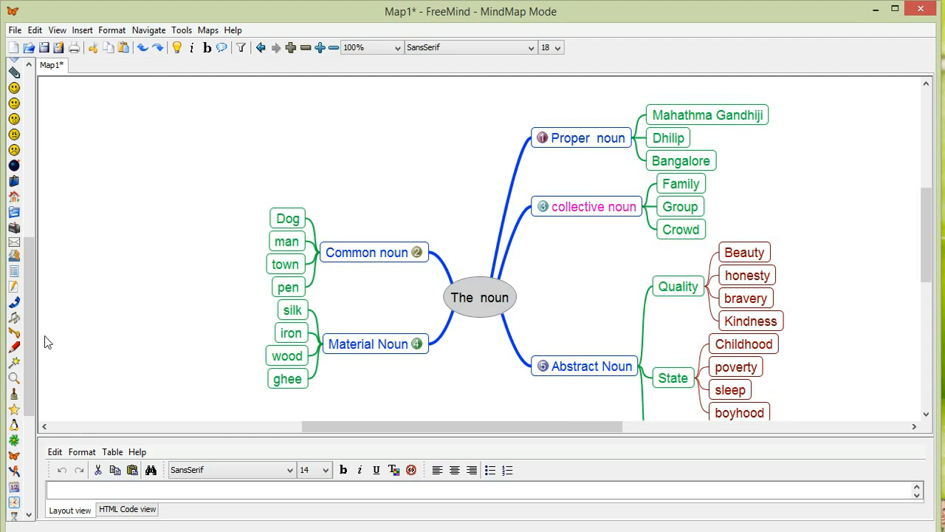
pyautogui.click(13, 428)
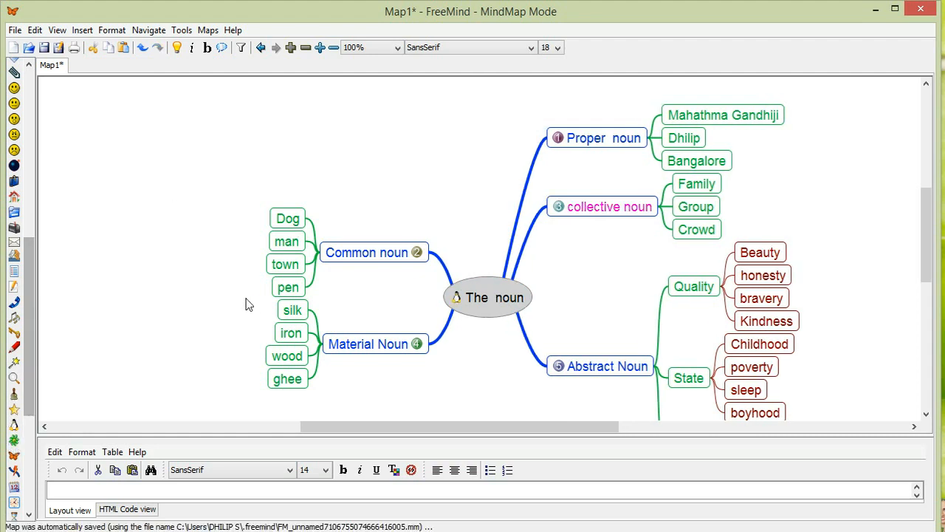
pyautogui.moveTo(32, 410); pyautogui.dragTo(37, 517)
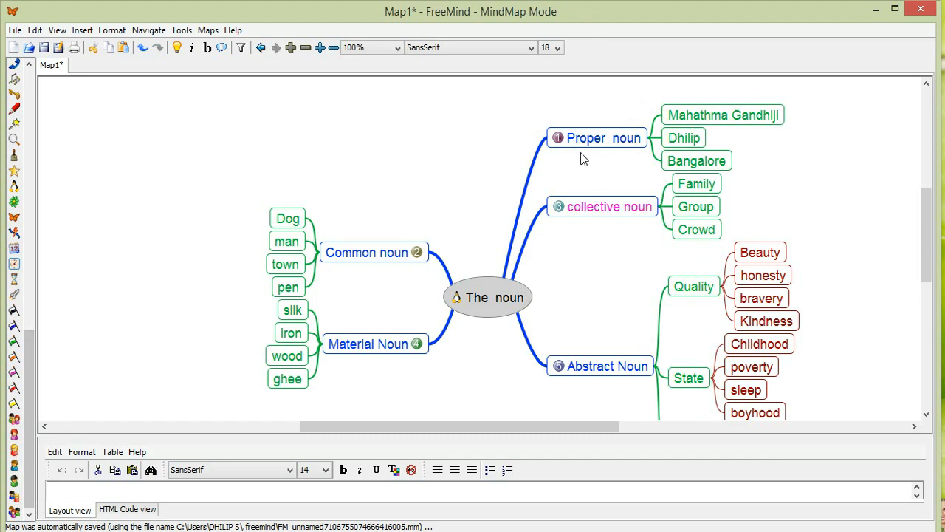
pyautogui.rightClick(408, 158)
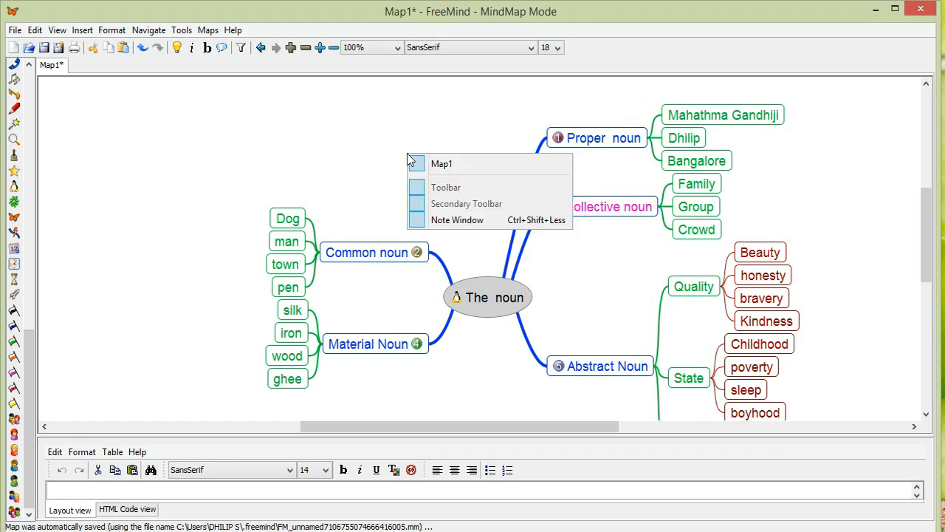
pyautogui.click(347, 138)
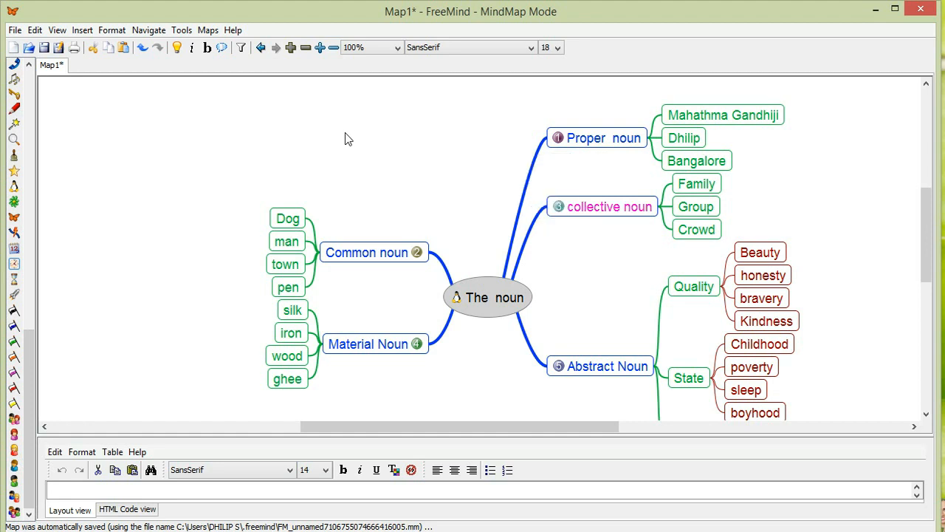
pyautogui.rightClick(347, 138)
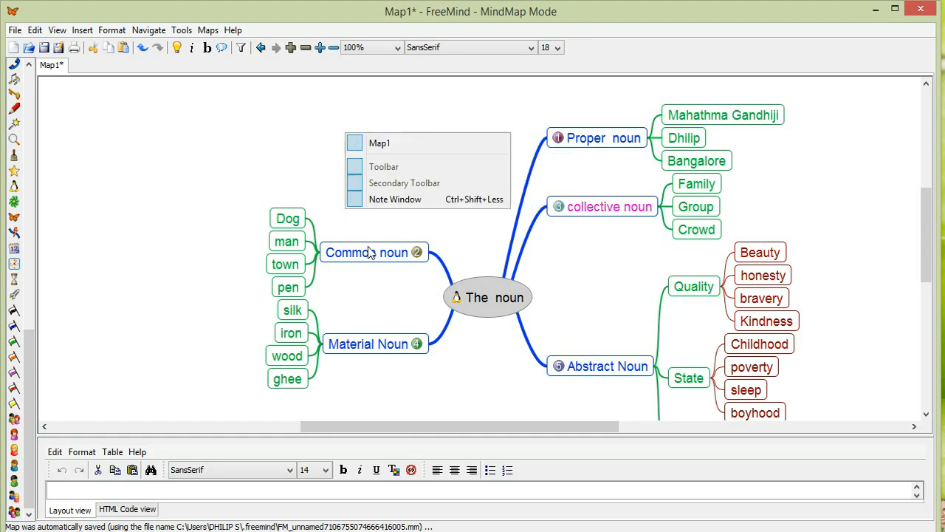
pyautogui.click(372, 252)
pyautogui.rightClick(376, 158)
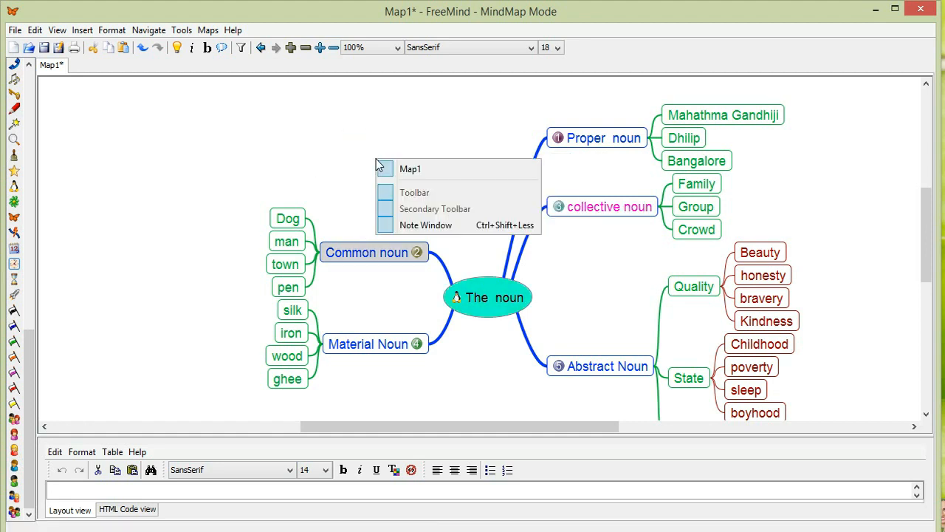
pyautogui.click(317, 251)
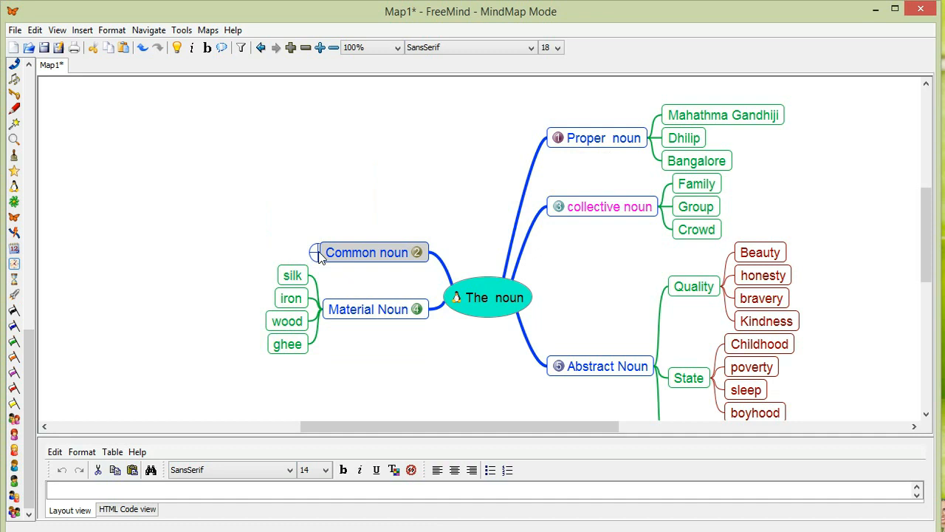
pyautogui.click(317, 254)
pyautogui.rightClick(397, 209)
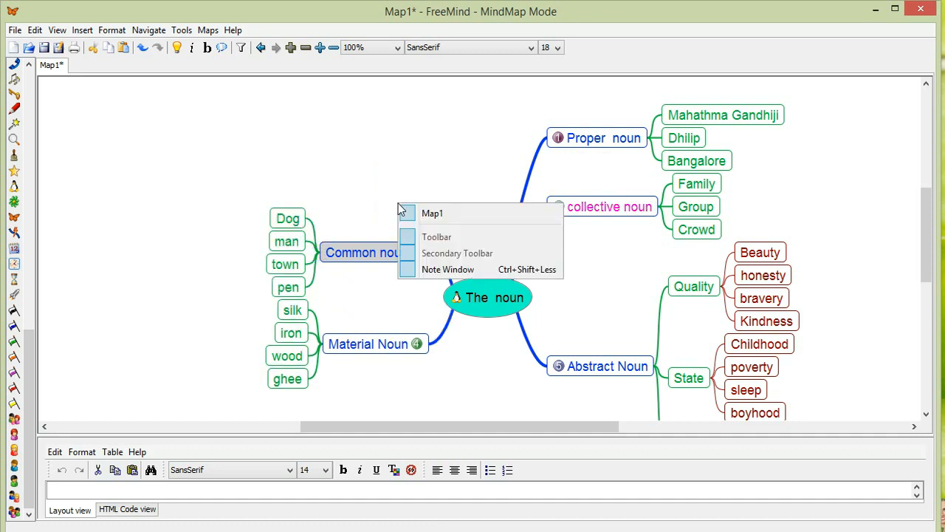
pyautogui.click(480, 142)
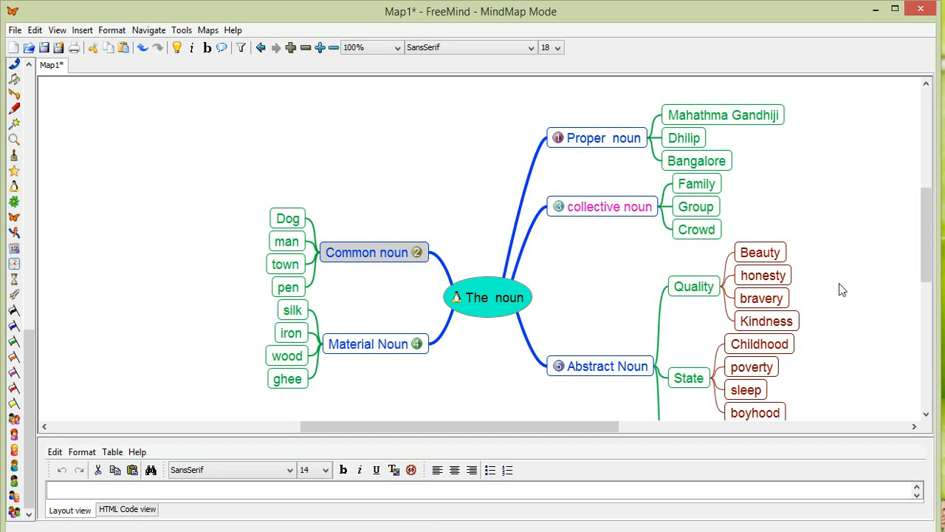
pyautogui.click(926, 415)
pyautogui.click(926, 415)
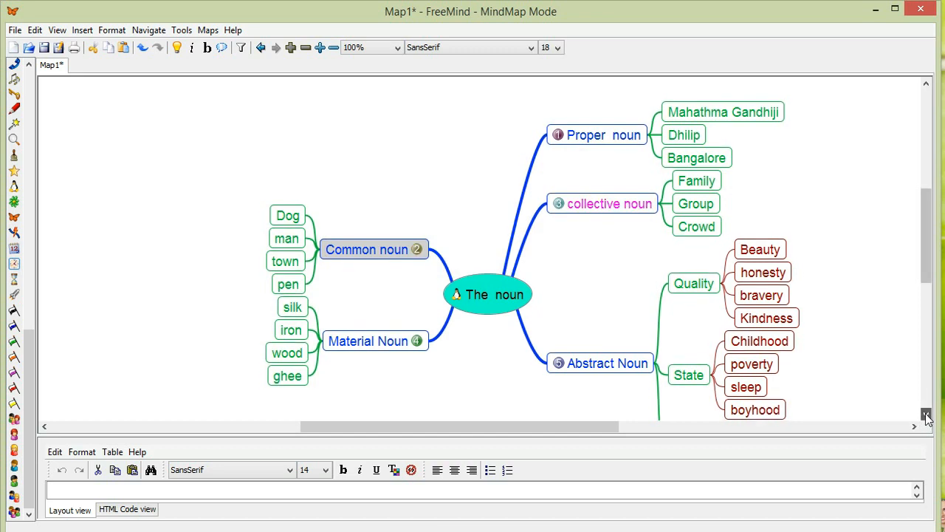
pyautogui.rightClick(871, 323)
pyautogui.click(852, 244)
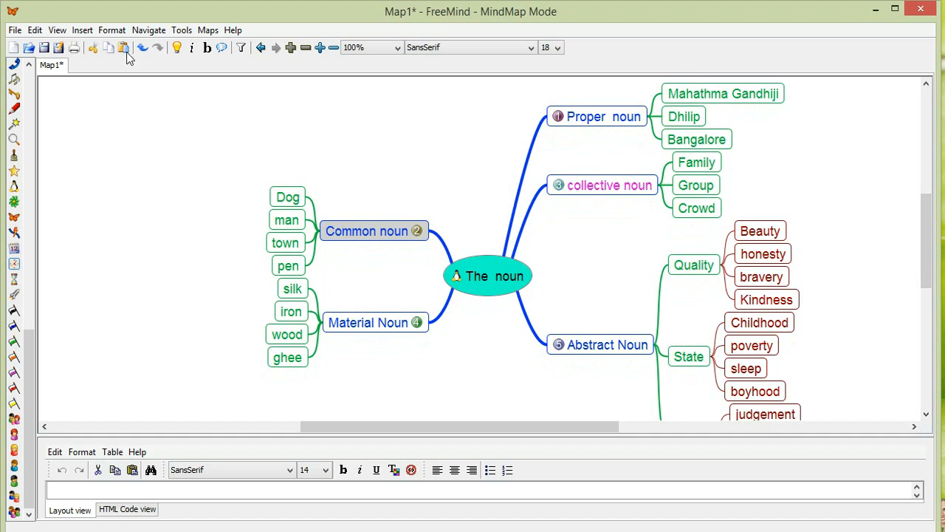
# Step: Export the mind map as a JPEG image named "NoUN and its types" to the Desktop
pyautogui.click(15, 30)
pyautogui.moveTo(112, 185)
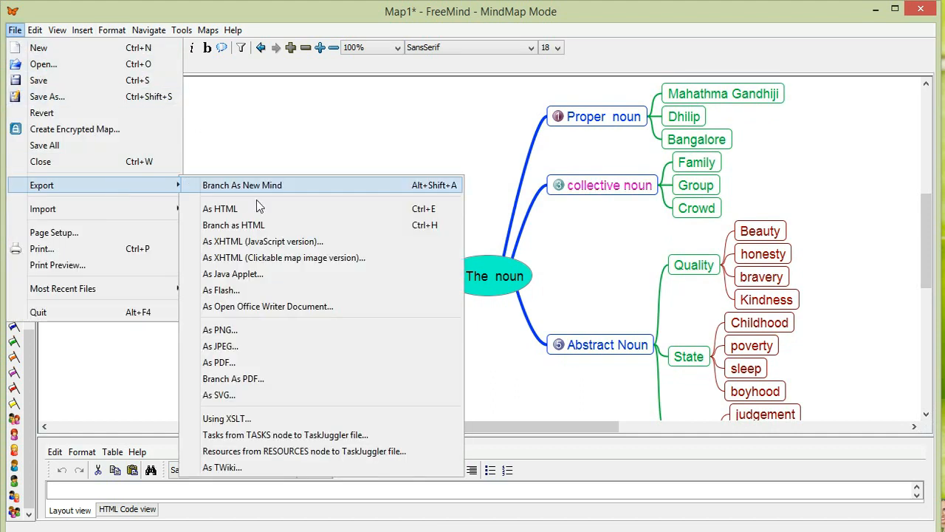
pyautogui.click(290, 346)
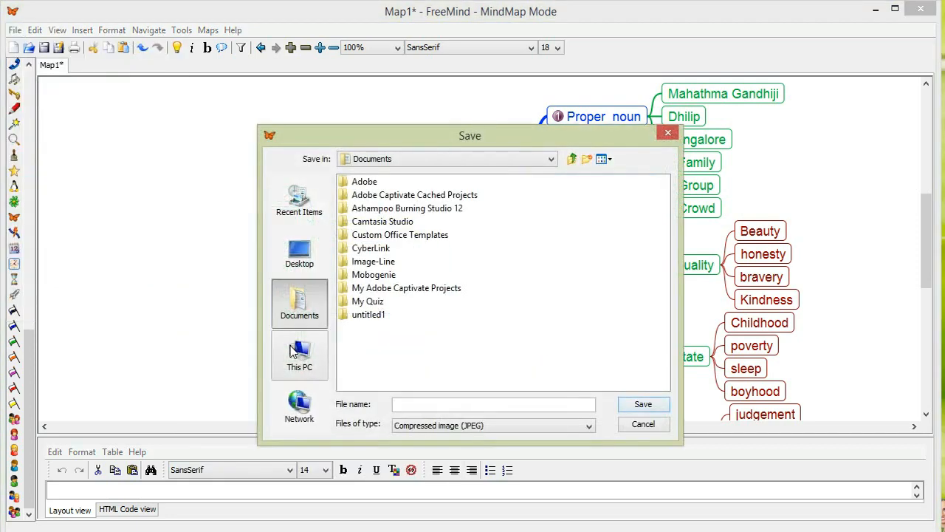
pyautogui.click(297, 254)
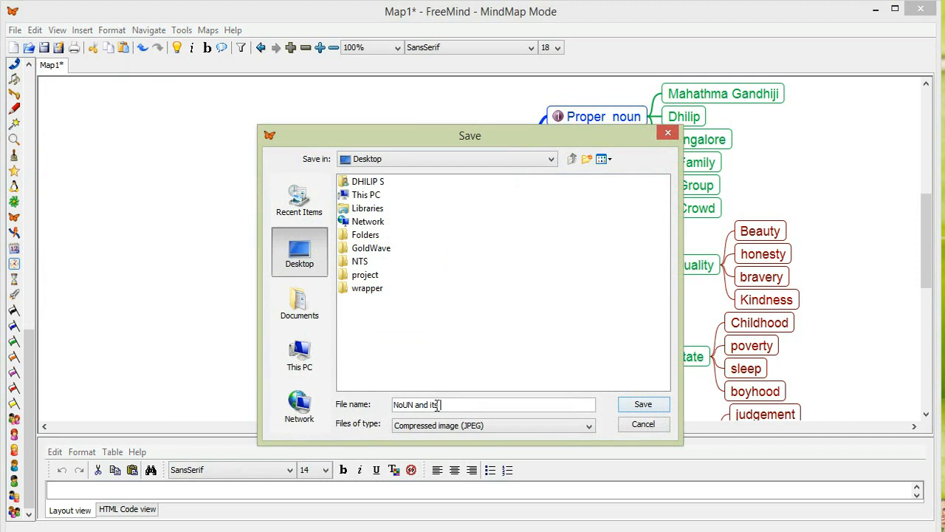
pyautogui.write('types')
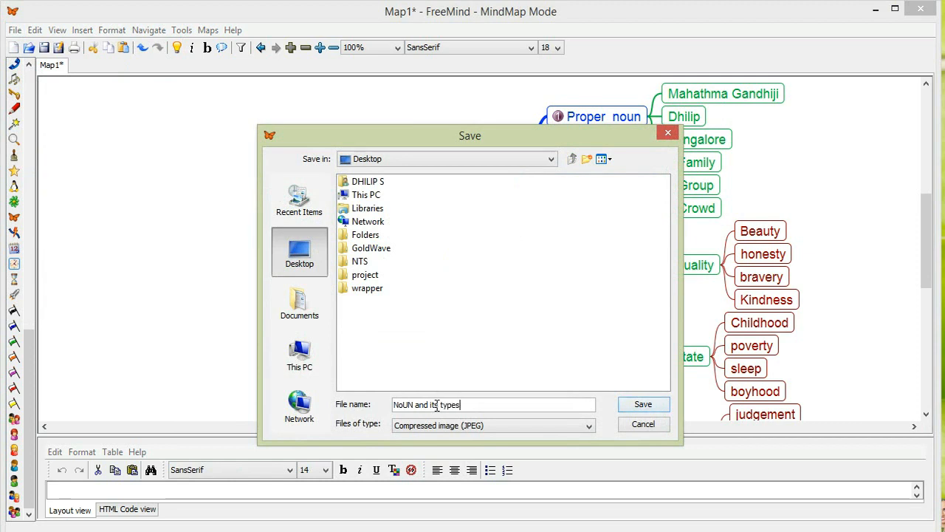
pyautogui.click(654, 404)
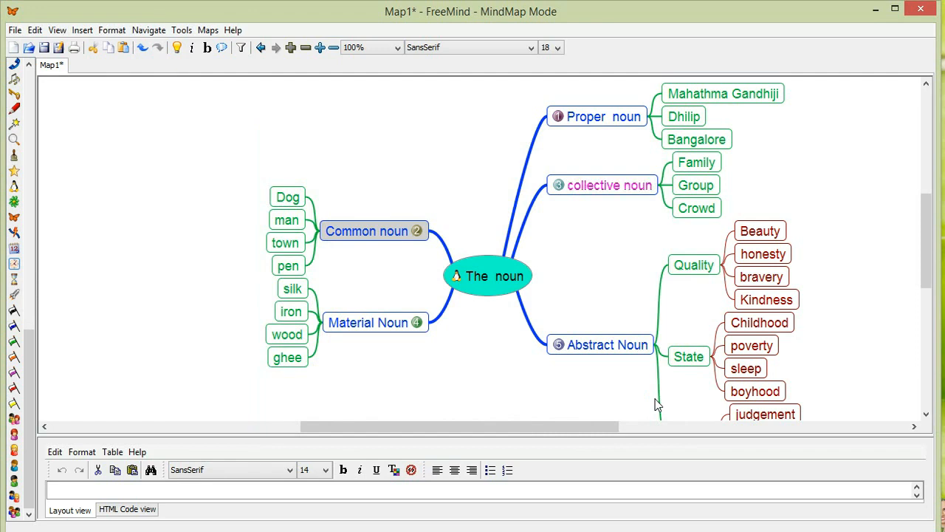
# Step: Close the program and save the map to the Desktop as "The noun.mm"
pyautogui.click(923, 9)
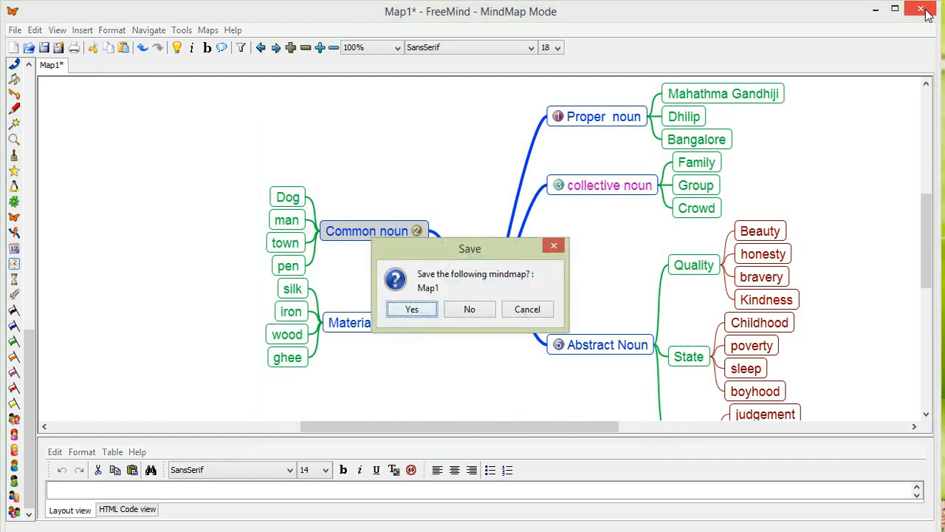
pyautogui.click(412, 311)
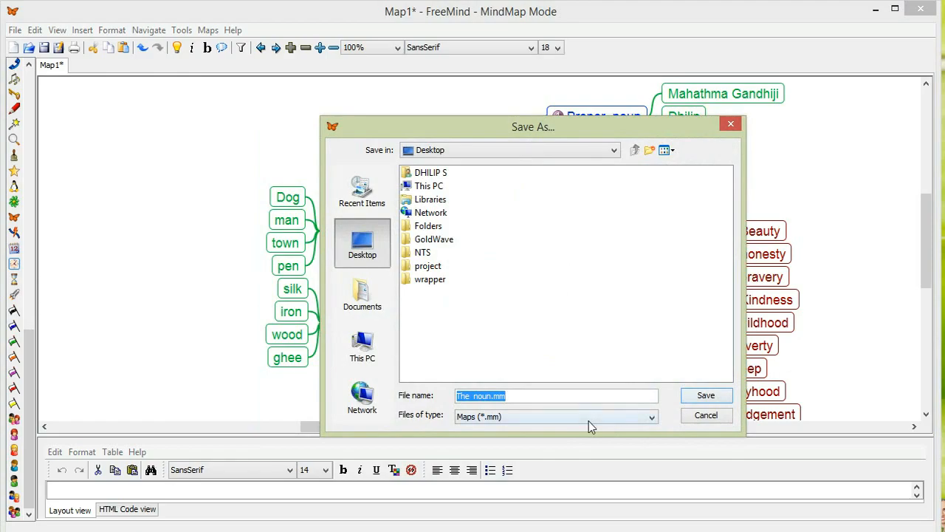
pyautogui.click(705, 395)
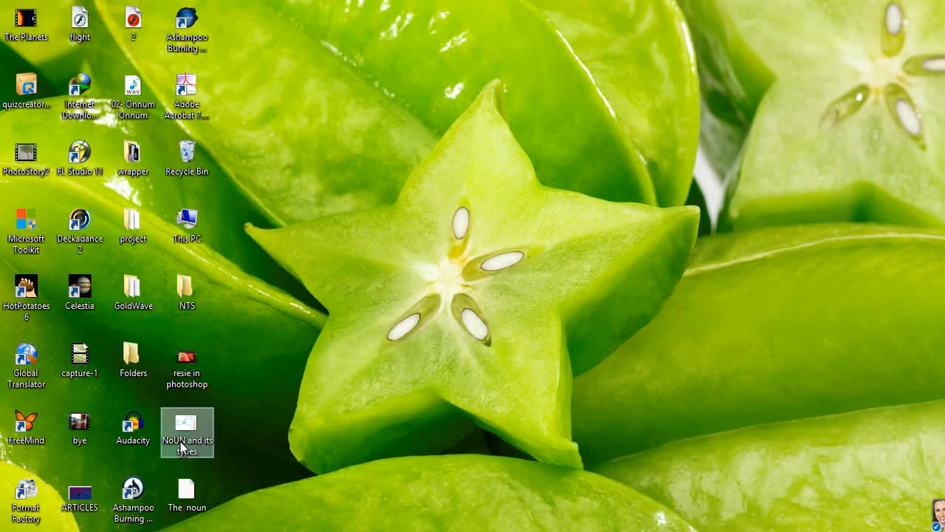
# Step: Open the exported "NoUN and its types" image from the desktop in Windows Photo Viewer and dismiss the notification
pyautogui.doubleClick(189, 448)
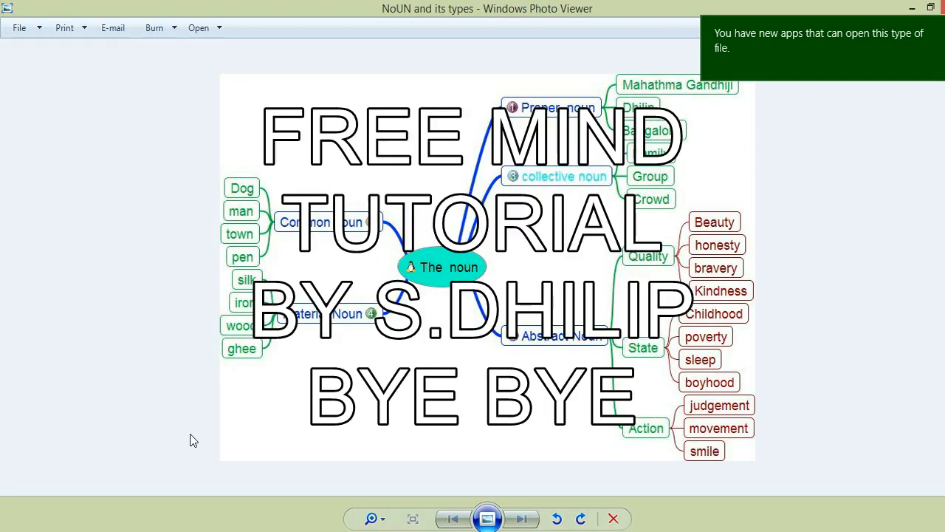
pyautogui.click(747, 78)
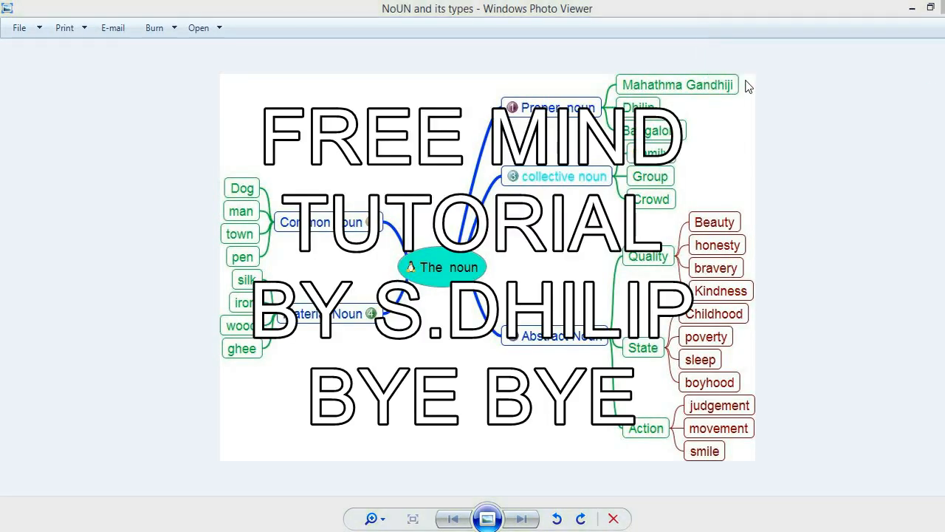
pyautogui.click(859, 322)
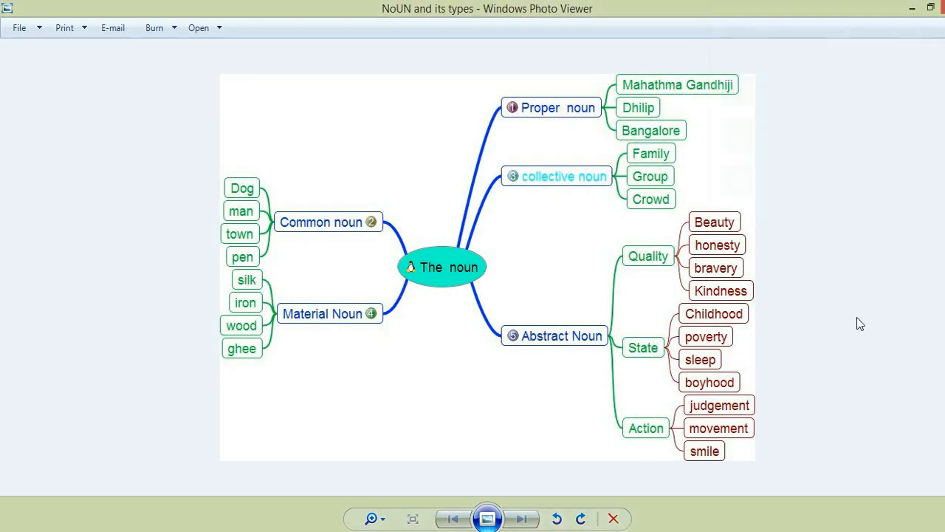